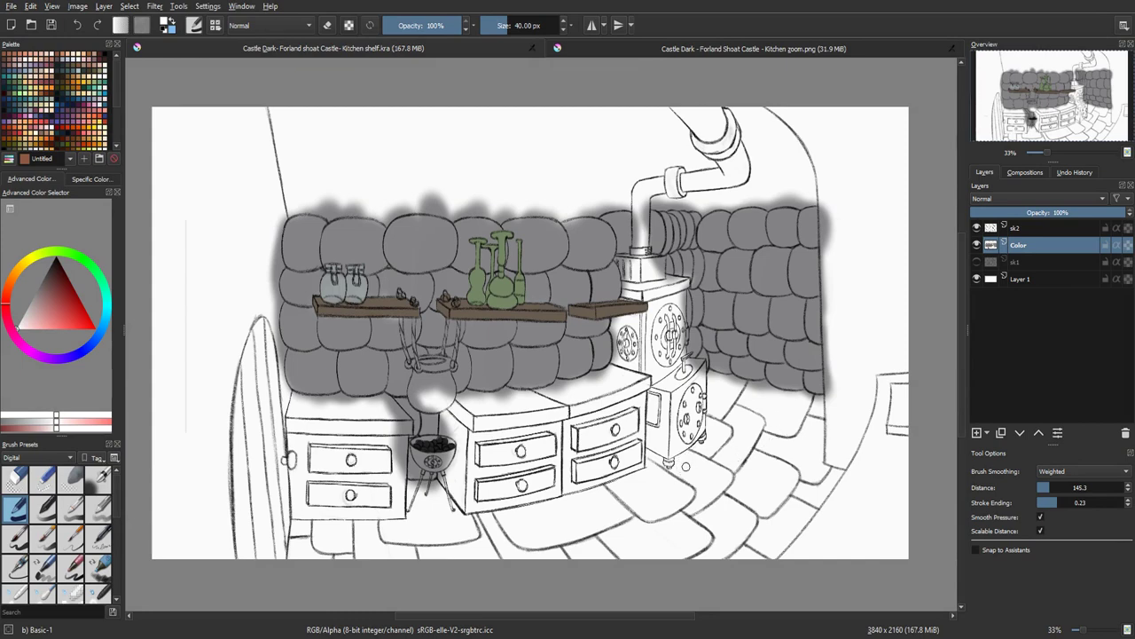
{"action": "left_click_drag", "start_coordinate": [723, 434], "coordinate": [794, 414]}
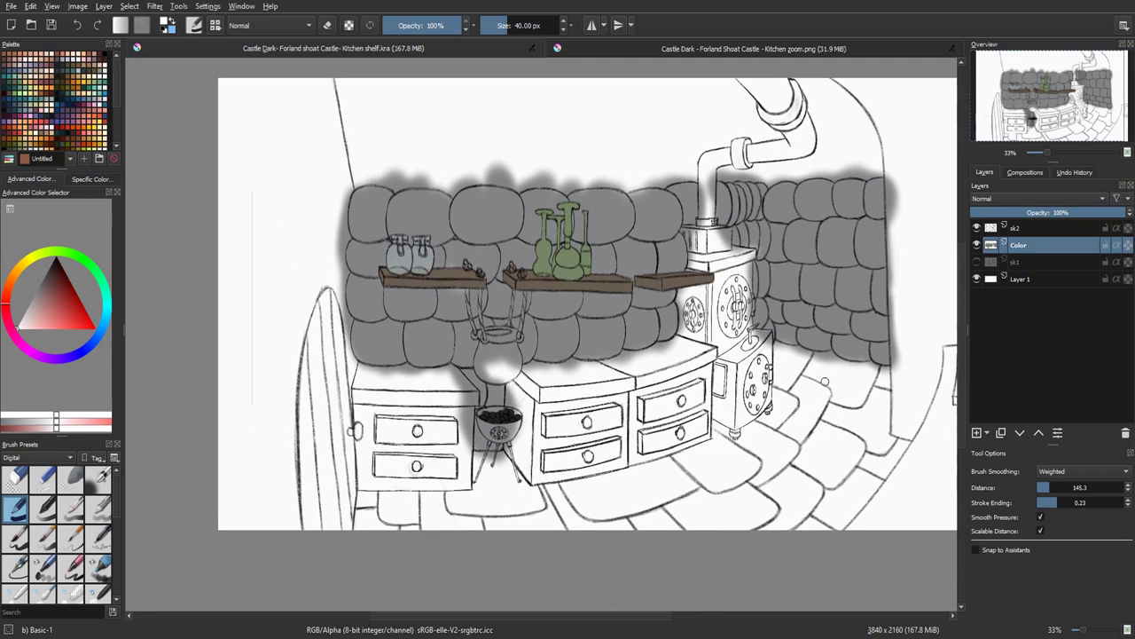
{"action": "mouse_move", "coordinate": [825, 381]}
{"action": "left_mouse_down"}
{"action": "mouse_move", "coordinate": [777, 422]}
{"action": "mouse_move", "coordinate": [740, 415]}
{"action": "mouse_move", "coordinate": [821, 400]}
{"action": "mouse_move", "coordinate": [779, 405]}
{"action": "left_mouse_up"}
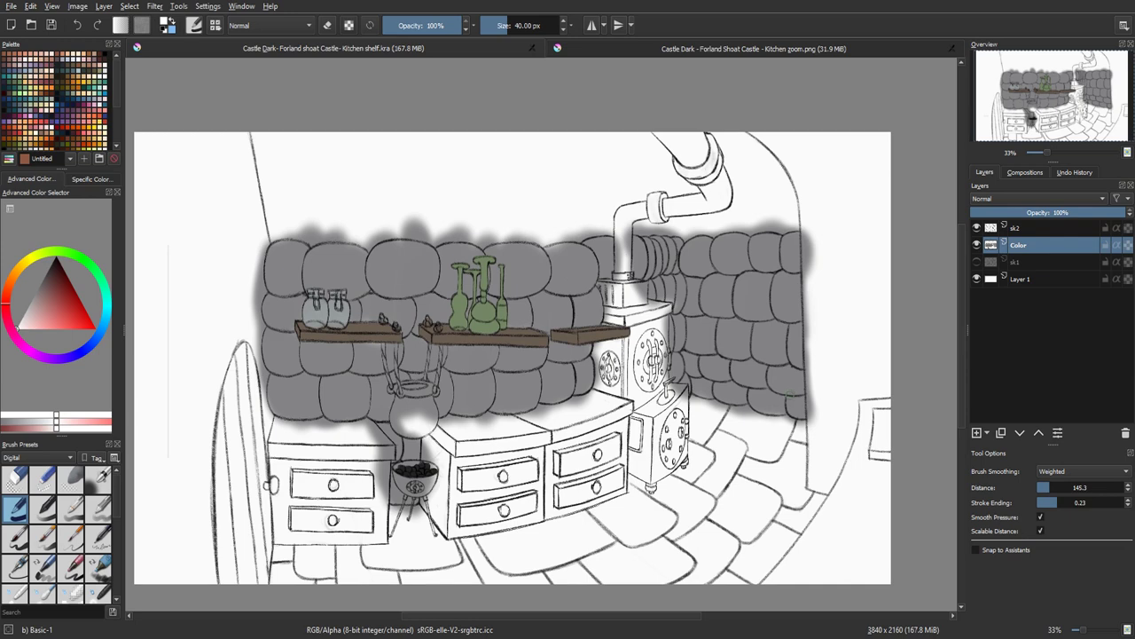
{"action": "left_click_drag", "start_coordinate": [800, 400], "coordinate": [842, 377]}
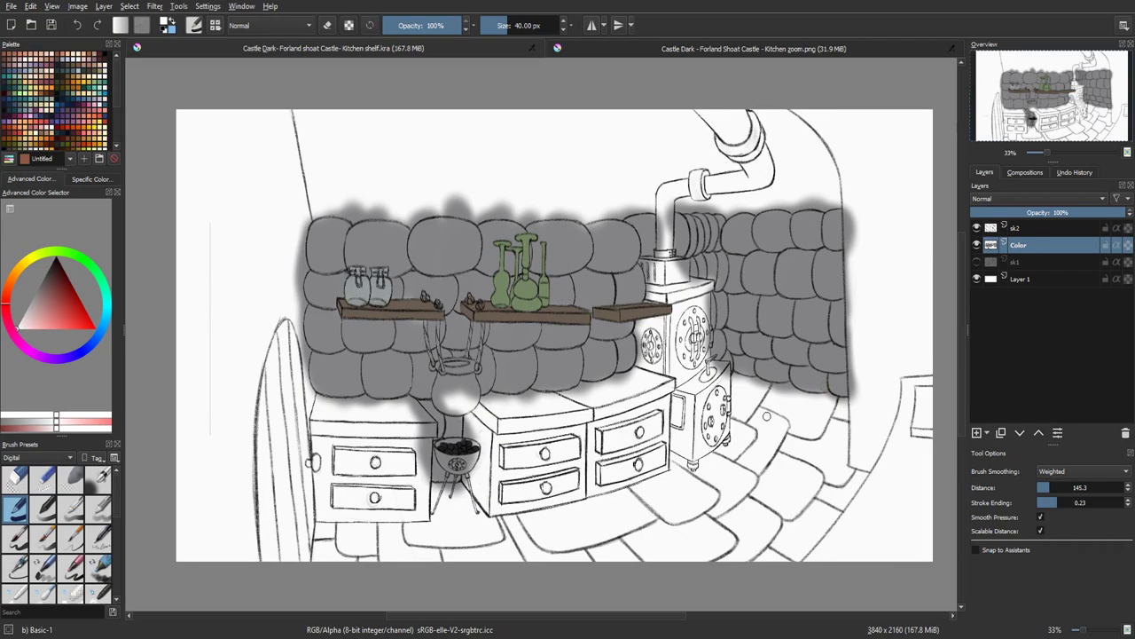
{"action": "mouse_move", "coordinate": [741, 406]}
{"action": "left_mouse_down"}
{"action": "mouse_move", "coordinate": [785, 410]}
{"action": "mouse_move", "coordinate": [708, 437]}
{"action": "mouse_move", "coordinate": [747, 456]}
{"action": "left_mouse_up"}
{"action": "key", "text": "ctrl+plus"}
{"action": "key", "text": "ctrl+minus"}
{"action": "key", "text": "ctrl+plus"}
{"action": "left_click_drag", "start_coordinate": [865, 426], "coordinate": [790, 406]}
{"action": "scroll", "coordinate": [541, 364], "scroll_direction": "down", "scroll_amount": 1}
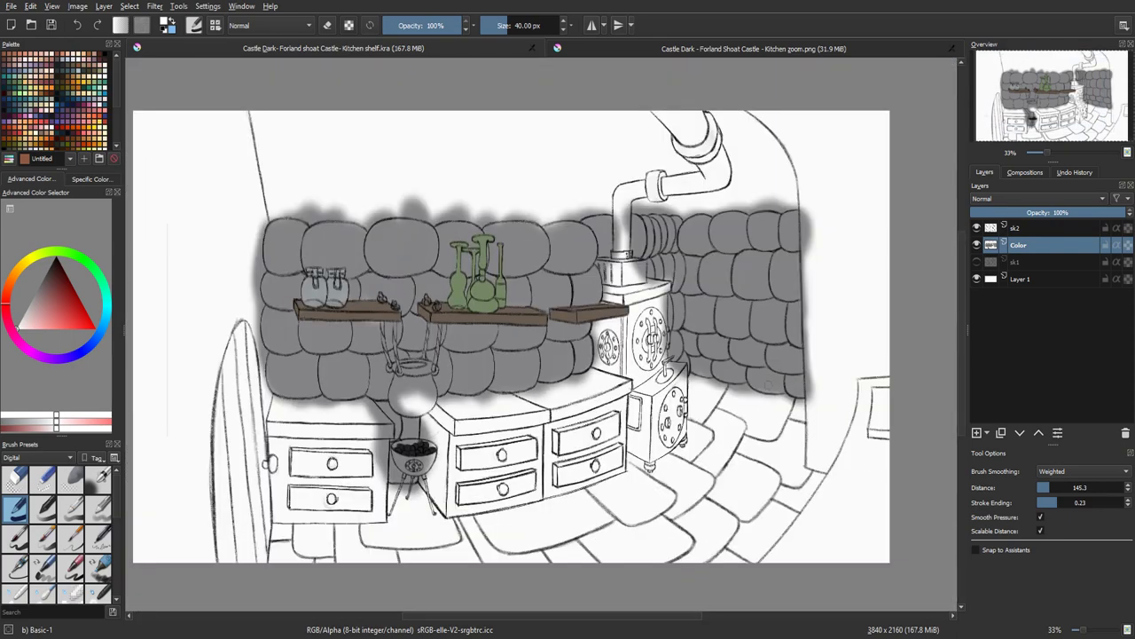
Check the stove and pipe colours in the finished Kitchen zoom.png painting and return to the kitchen shelf drawing
{"action": "left_click", "coordinate": [795, 49]}
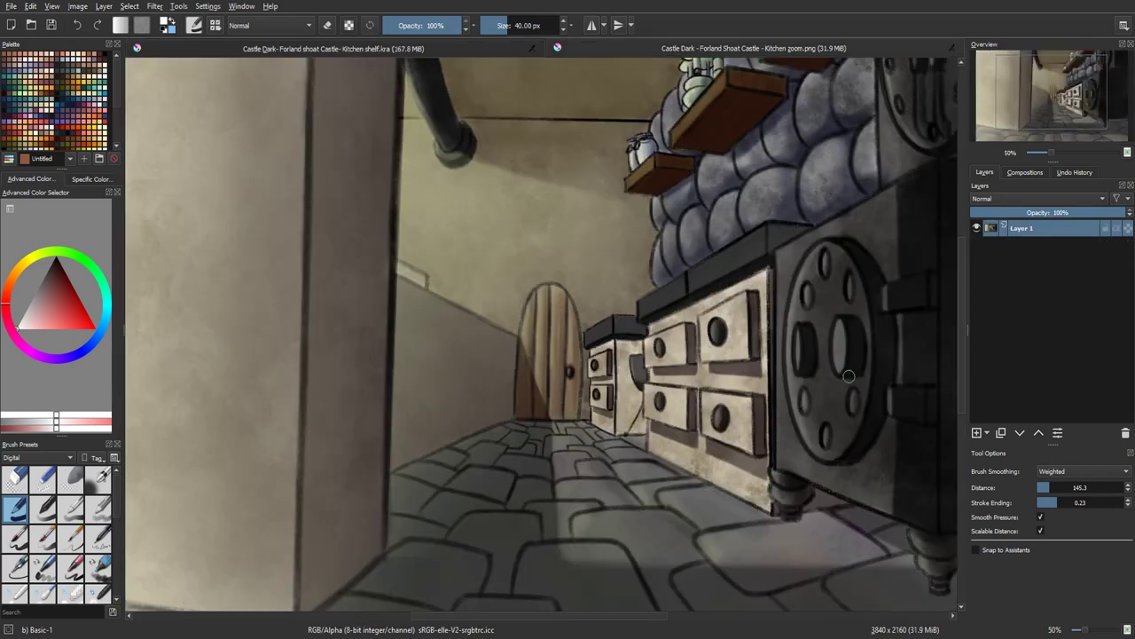
{"action": "scroll", "coordinate": [796, 237], "scroll_direction": "down", "scroll_amount": 1}
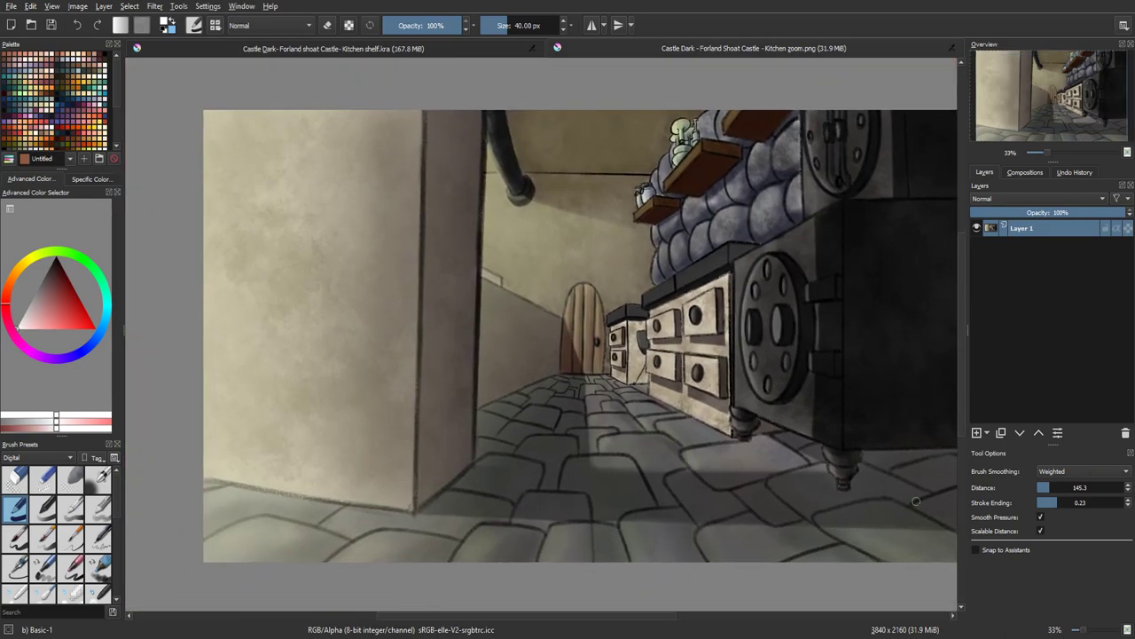
{"action": "left_click", "coordinate": [476, 52]}
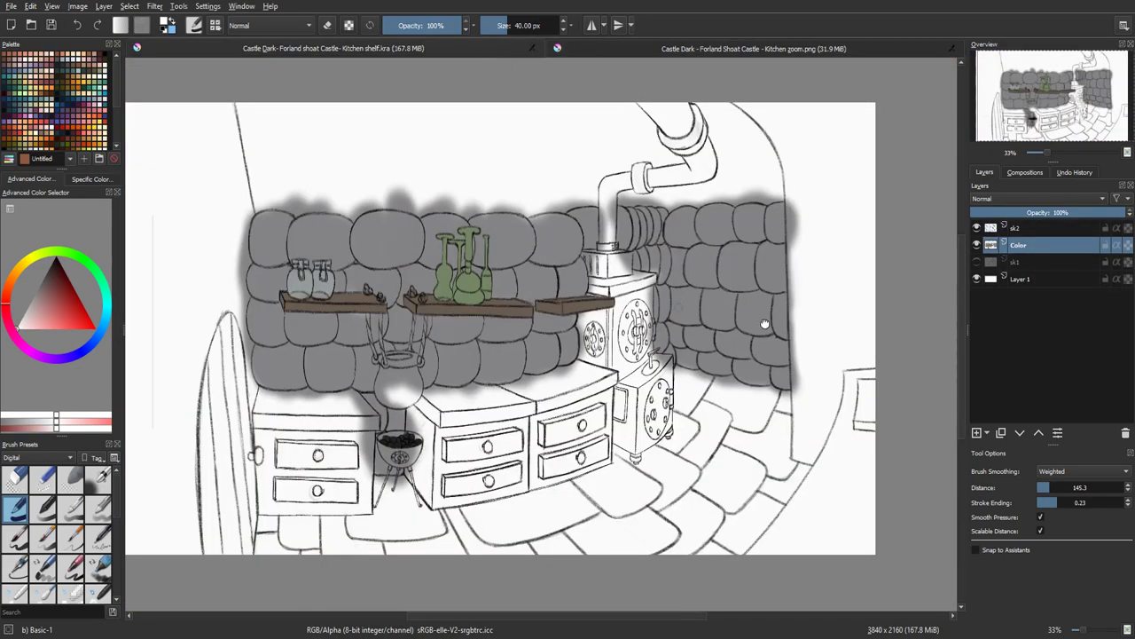
{"action": "left_click_drag", "start_coordinate": [765, 324], "coordinate": [823, 318]}
{"action": "left_click_drag", "start_coordinate": [767, 344], "coordinate": [648, 448]}
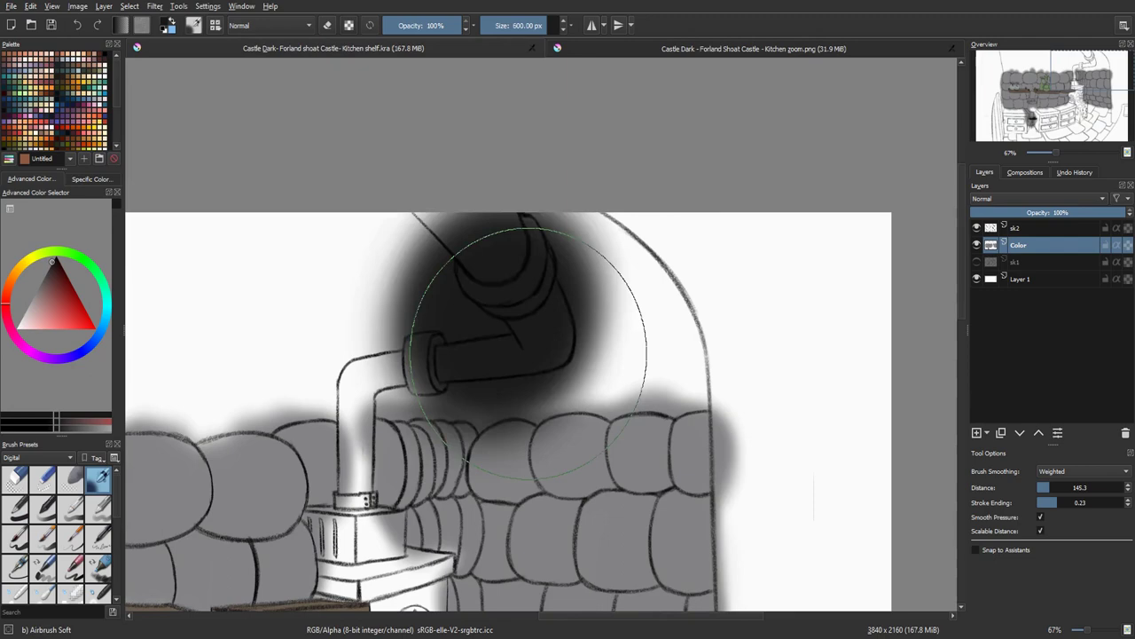
{"action": "key", "text": "ctrl+z"}
Paint the topmost stovepipe section near-black on the Color layer with the Airbrush Soft brush at 63.28 px
{"action": "left_click_drag", "start_coordinate": [513, 430], "coordinate": [398, 268]}
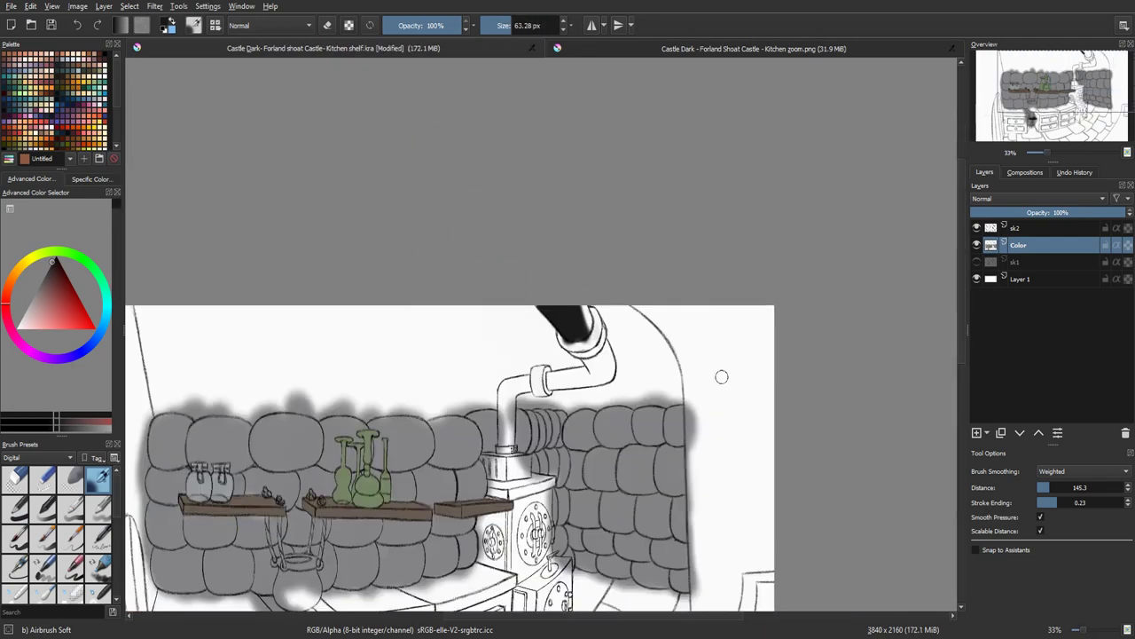
{"action": "mouse_move", "coordinate": [621, 211]}
{"action": "left_mouse_down"}
{"action": "mouse_move", "coordinate": [572, 152]}
{"action": "mouse_move", "coordinate": [597, 204]}
{"action": "mouse_move", "coordinate": [550, 163]}
{"action": "left_mouse_up"}
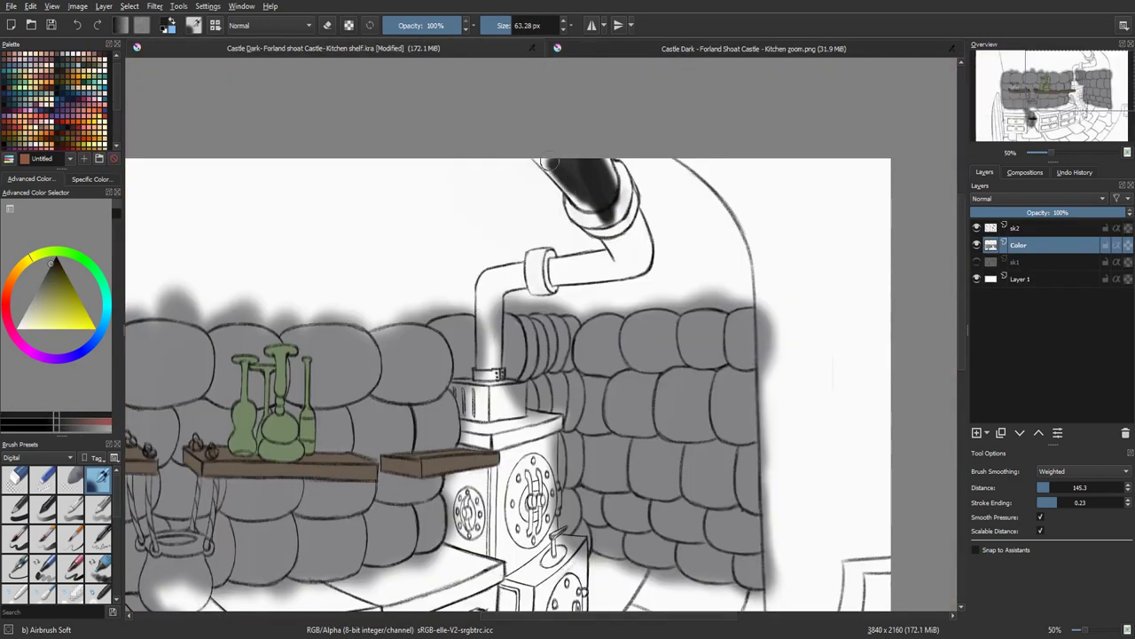
{"action": "mouse_move", "coordinate": [588, 202]}
{"action": "left_mouse_down"}
{"action": "mouse_move", "coordinate": [575, 165]}
{"action": "mouse_move", "coordinate": [600, 193]}
{"action": "left_mouse_up"}
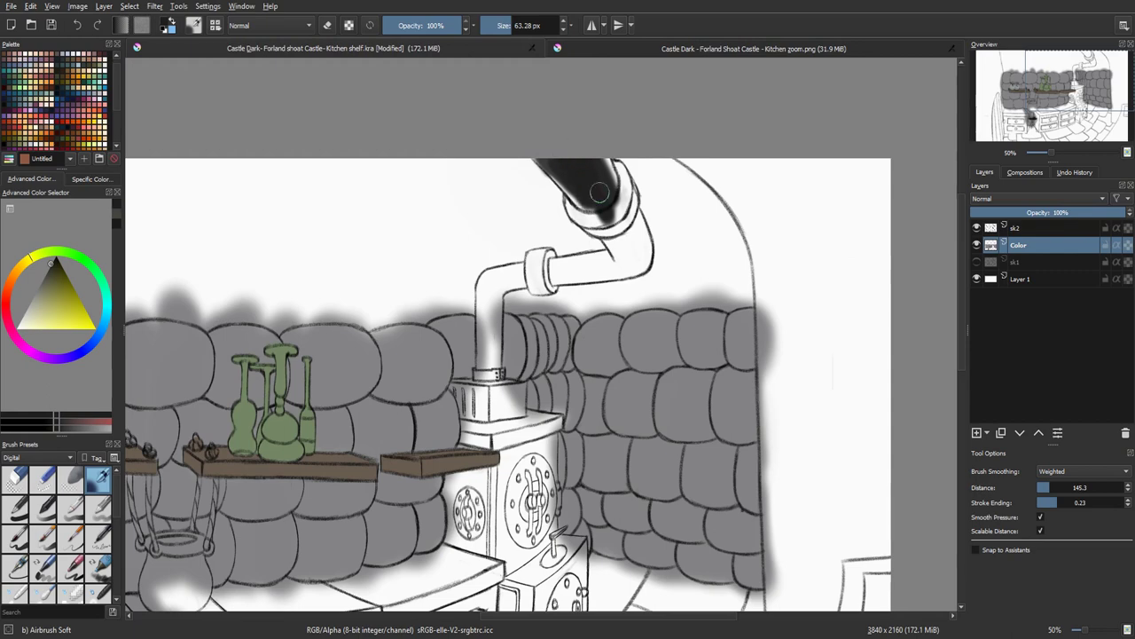
Display the Favorites brush presets and extend the near-black paint over the upper pipe collar towards the bend
{"action": "left_click_drag", "start_coordinate": [713, 267], "coordinate": [609, 357]}
{"action": "key", "text": "ctrl+plus"}
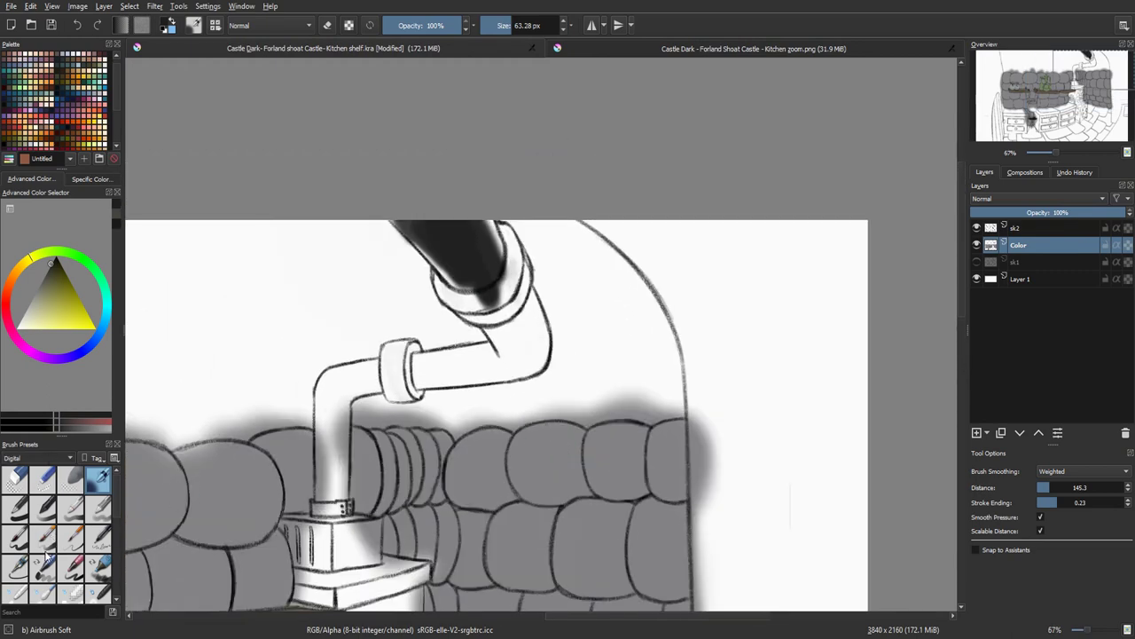
{"action": "left_click", "coordinate": [45, 490]}
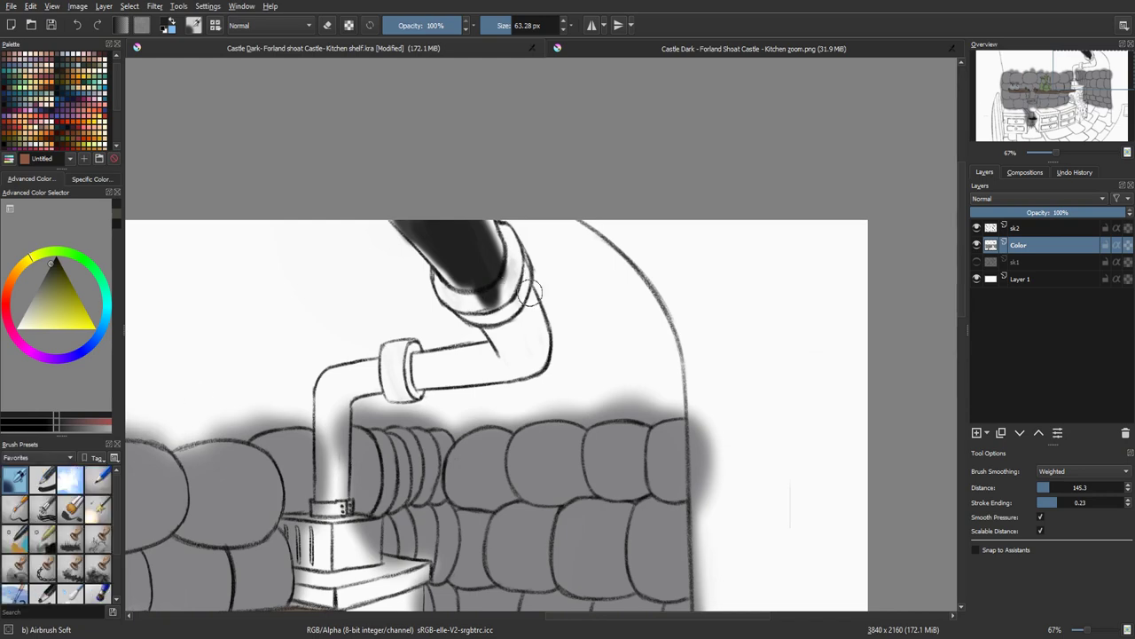
{"action": "left_click_drag", "start_coordinate": [529, 293], "coordinate": [526, 294]}
{"action": "scroll", "coordinate": [501, 289], "scroll_direction": "up", "scroll_amount": 1}
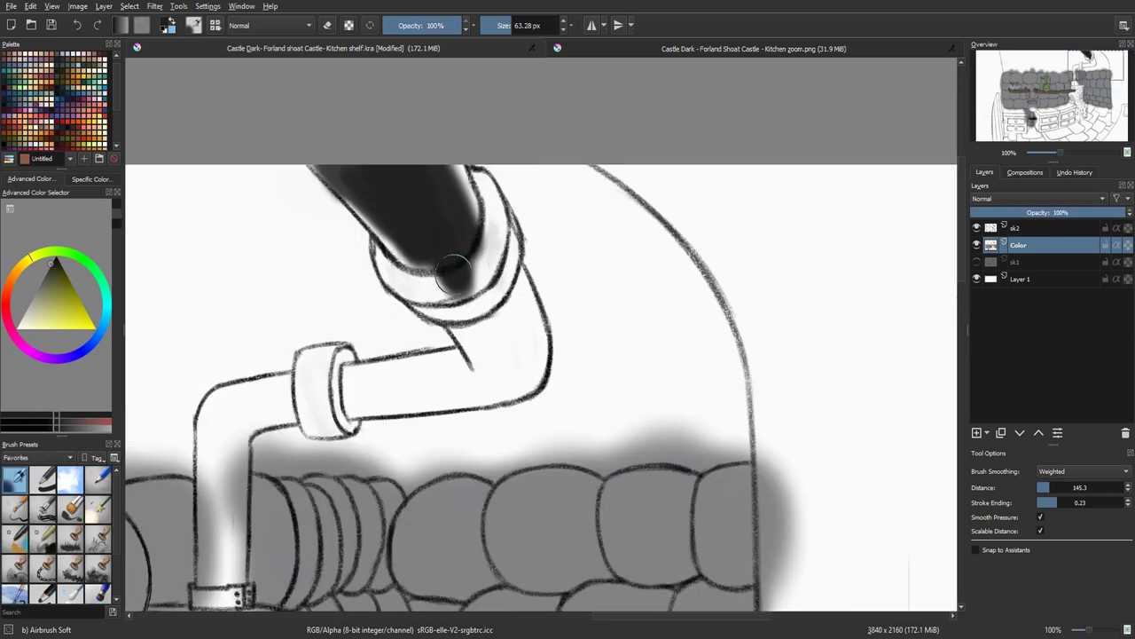
{"action": "mouse_move", "coordinate": [452, 275]}
{"action": "left_mouse_down"}
{"action": "mouse_move", "coordinate": [429, 242]}
{"action": "mouse_move", "coordinate": [416, 288]}
{"action": "mouse_move", "coordinate": [394, 232]}
{"action": "mouse_move", "coordinate": [398, 266]}
{"action": "mouse_move", "coordinate": [380, 233]}
{"action": "mouse_move", "coordinate": [397, 281]}
{"action": "mouse_move", "coordinate": [390, 252]}
{"action": "mouse_move", "coordinate": [437, 283]}
{"action": "mouse_move", "coordinate": [453, 259]}
{"action": "mouse_move", "coordinate": [466, 302]}
{"action": "mouse_move", "coordinate": [426, 282]}
{"action": "mouse_move", "coordinate": [490, 289]}
{"action": "mouse_move", "coordinate": [500, 324]}
{"action": "mouse_move", "coordinate": [470, 201]}
{"action": "mouse_move", "coordinate": [453, 184]}
{"action": "mouse_move", "coordinate": [461, 251]}
{"action": "left_mouse_up"}
{"action": "left_click_drag", "start_coordinate": [578, 353], "coordinate": [596, 411]}
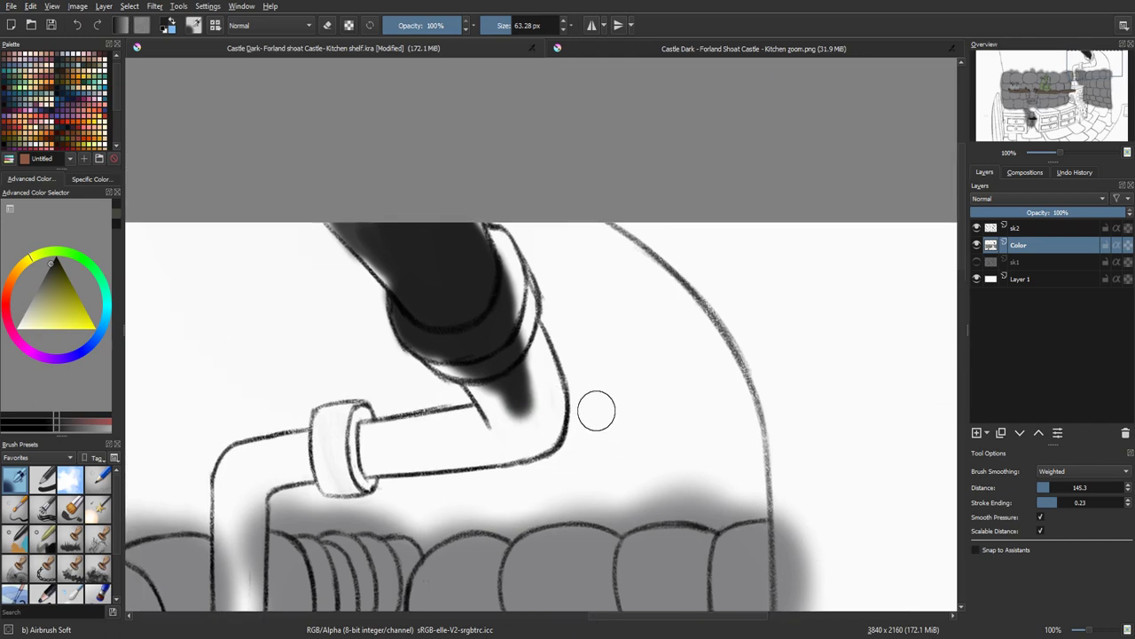
Set the brush size to 33.79 px and fill the upper pipe collar out to its outlines
{"action": "left_click_drag", "start_coordinate": [513, 21], "coordinate": [505, 23]}
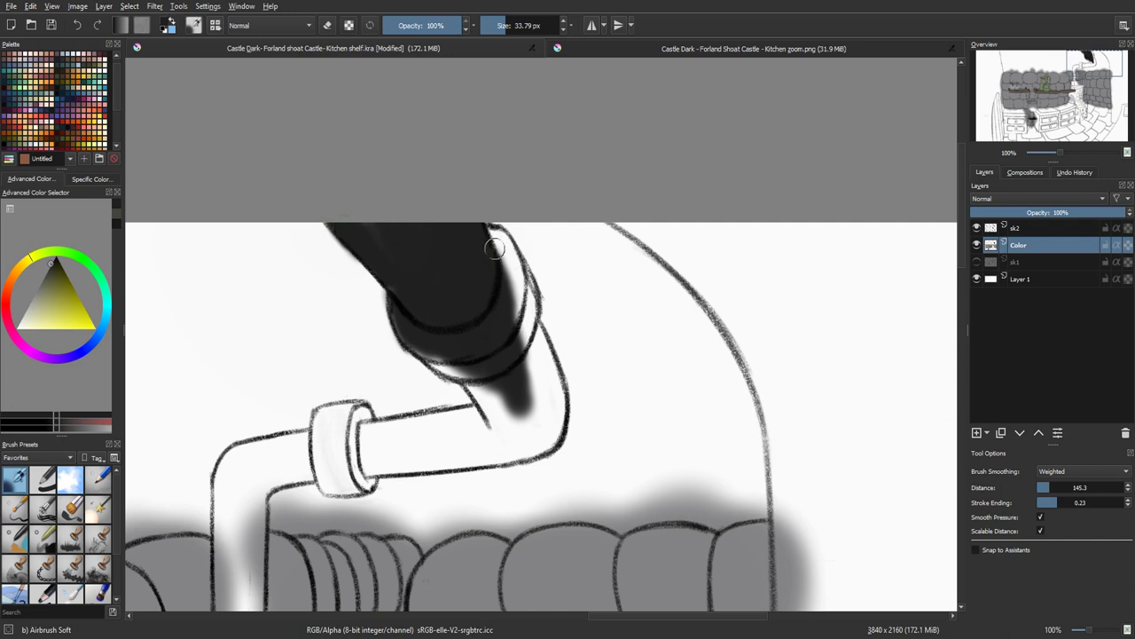
{"action": "mouse_move", "coordinate": [494, 248]}
{"action": "left_mouse_down"}
{"action": "mouse_move", "coordinate": [514, 289]}
{"action": "mouse_move", "coordinate": [499, 249]}
{"action": "left_mouse_up"}
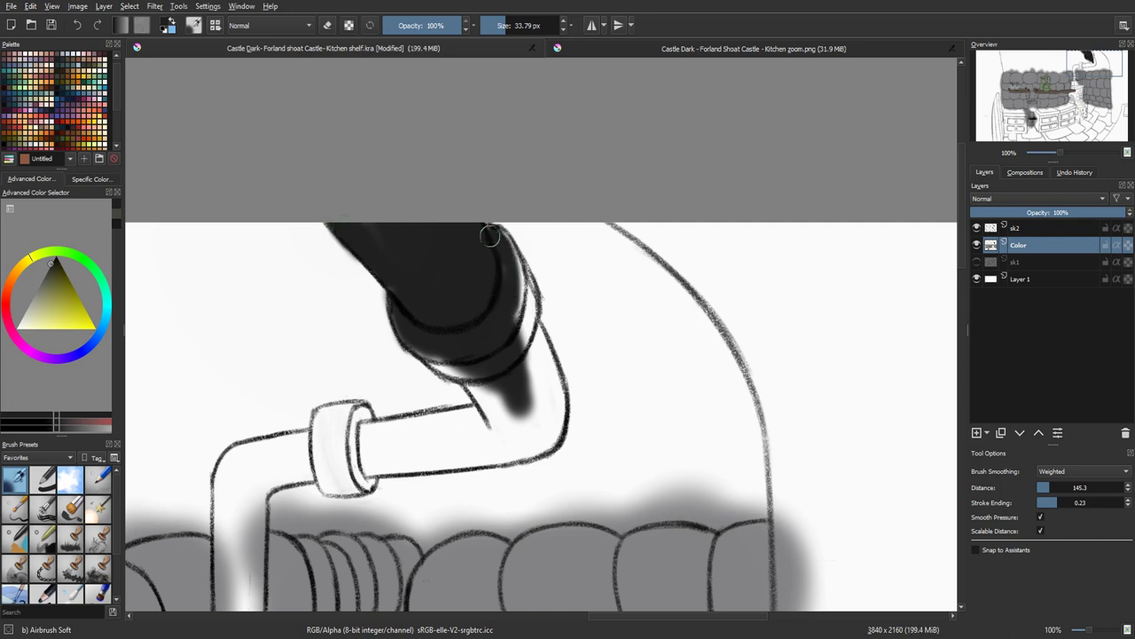
{"action": "left_click_drag", "start_coordinate": [506, 321], "coordinate": [494, 346]}
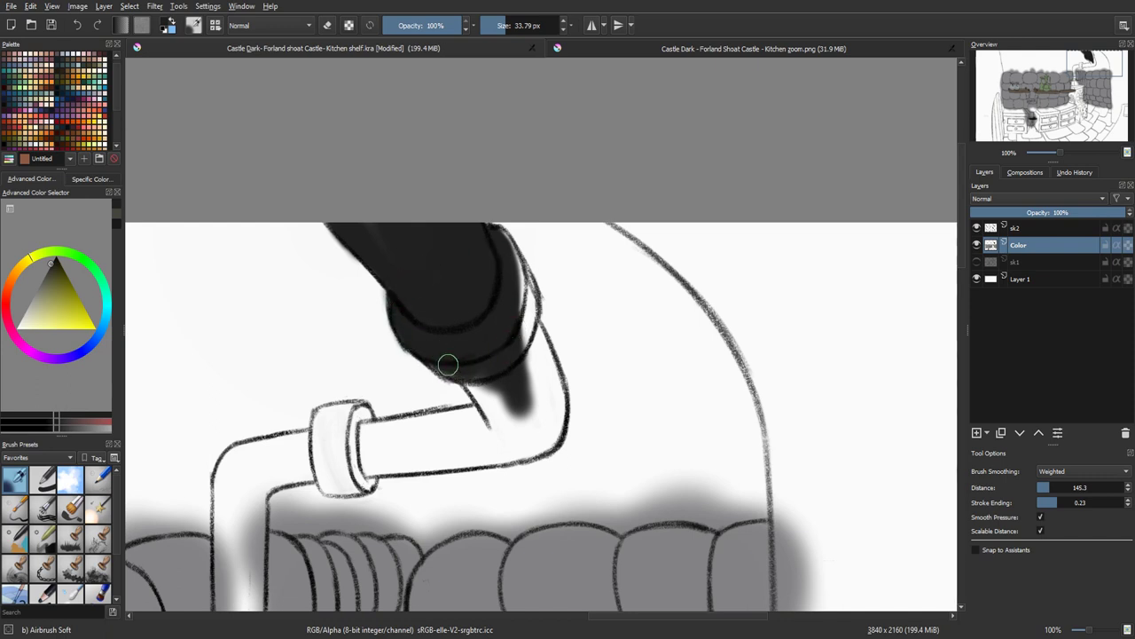
{"action": "left_click_drag", "start_coordinate": [448, 365], "coordinate": [500, 353]}
{"action": "mouse_move", "coordinate": [519, 307]}
{"action": "left_mouse_down"}
{"action": "mouse_move", "coordinate": [515, 344]}
{"action": "mouse_move", "coordinate": [517, 270]}
{"action": "mouse_move", "coordinate": [520, 343]}
{"action": "mouse_move", "coordinate": [528, 284]}
{"action": "mouse_move", "coordinate": [521, 327]}
{"action": "left_mouse_up"}
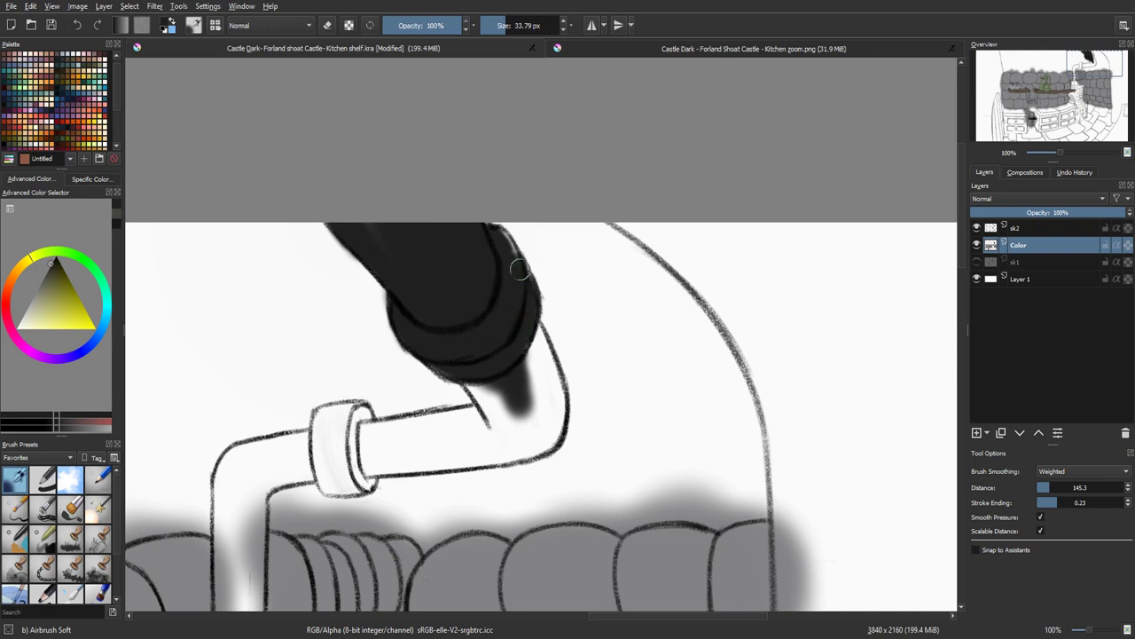
{"action": "mouse_move", "coordinate": [506, 236]}
{"action": "left_mouse_down"}
{"action": "mouse_move", "coordinate": [535, 205]}
{"action": "mouse_move", "coordinate": [551, 144]}
{"action": "mouse_move", "coordinate": [534, 252]}
{"action": "left_mouse_up"}
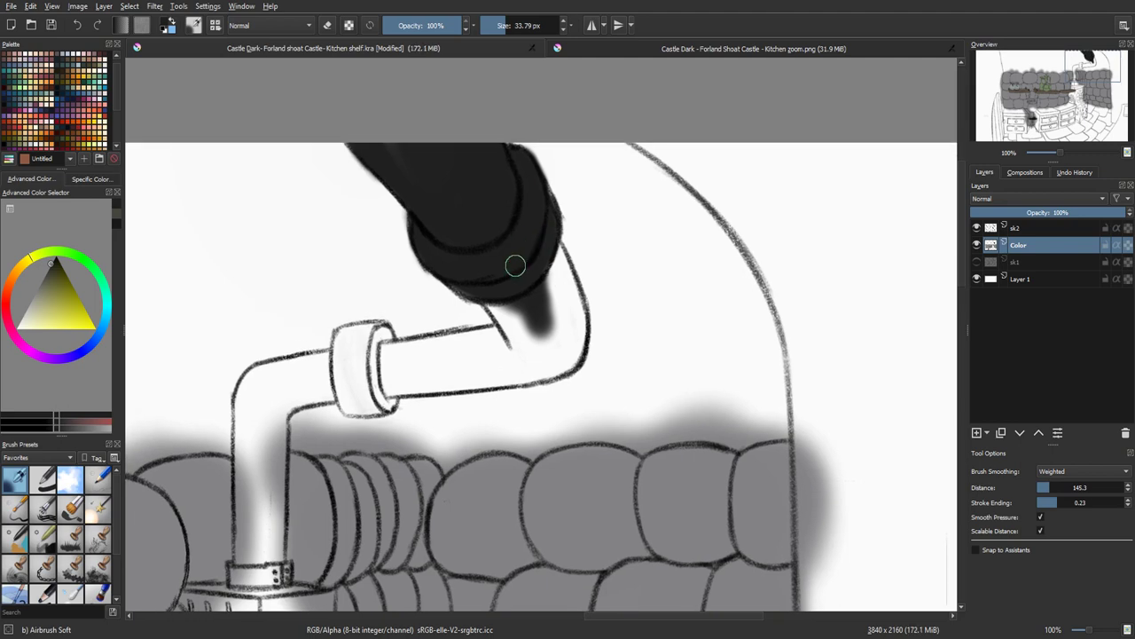
Paint the stovepipe bend below the upper collar near-black, reaching into the start of the horizontal section
{"action": "mouse_move", "coordinate": [509, 319]}
{"action": "left_mouse_down"}
{"action": "mouse_move", "coordinate": [515, 347]}
{"action": "mouse_move", "coordinate": [515, 311]}
{"action": "mouse_move", "coordinate": [535, 278]}
{"action": "mouse_move", "coordinate": [541, 334]}
{"action": "mouse_move", "coordinate": [550, 251]}
{"action": "mouse_move", "coordinate": [560, 306]}
{"action": "mouse_move", "coordinate": [555, 257]}
{"action": "mouse_move", "coordinate": [565, 284]}
{"action": "mouse_move", "coordinate": [556, 250]}
{"action": "mouse_move", "coordinate": [575, 311]}
{"action": "mouse_move", "coordinate": [572, 297]}
{"action": "mouse_move", "coordinate": [553, 355]}
{"action": "mouse_move", "coordinate": [577, 325]}
{"action": "left_mouse_up"}
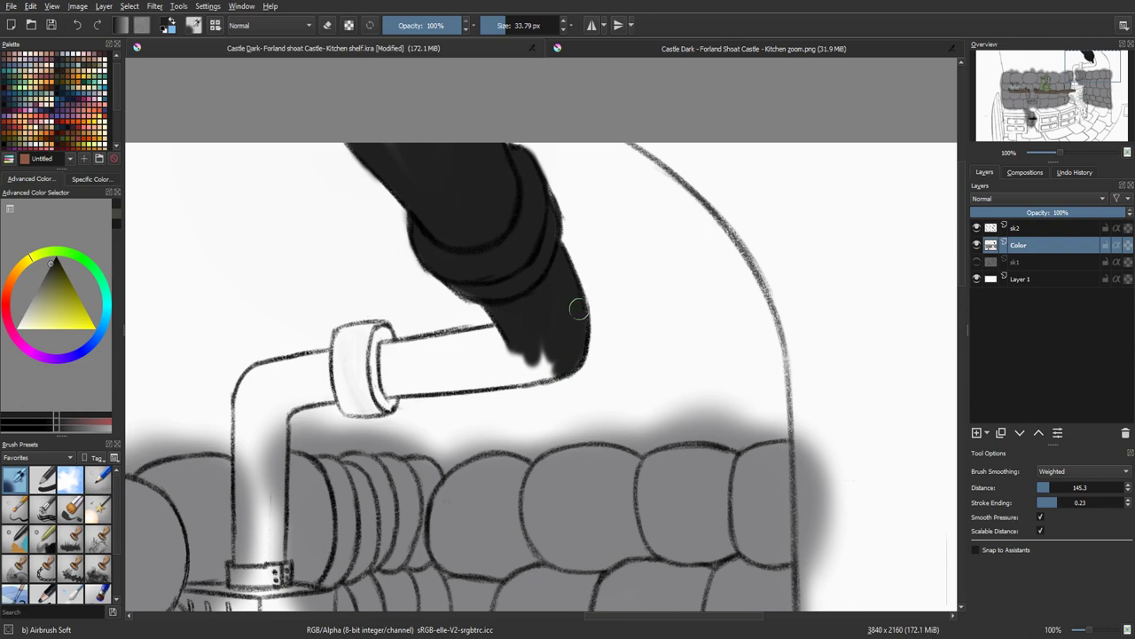
{"action": "left_click_drag", "start_coordinate": [640, 267], "coordinate": [837, 235]}
{"action": "mouse_move", "coordinate": [742, 320]}
{"action": "left_mouse_down"}
{"action": "mouse_move", "coordinate": [674, 336]}
{"action": "mouse_move", "coordinate": [754, 324]}
{"action": "mouse_move", "coordinate": [660, 351]}
{"action": "mouse_move", "coordinate": [750, 337]}
{"action": "left_mouse_up"}
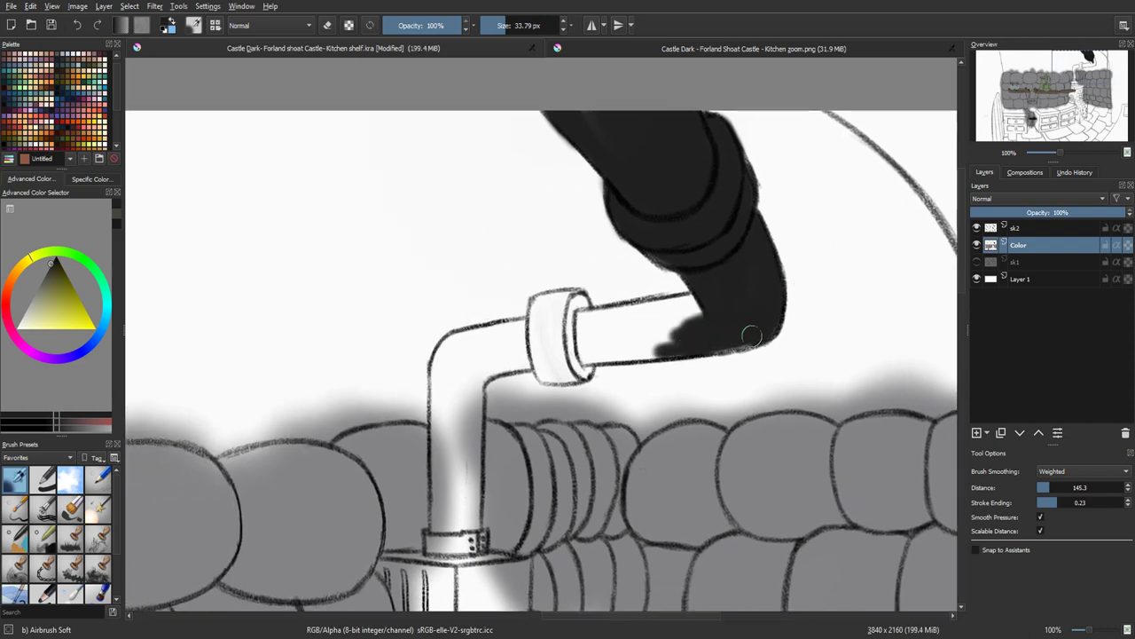
{"action": "left_click_drag", "start_coordinate": [743, 292], "coordinate": [672, 342]}
Fill the horizontal pipe section, its middle collar and the lower elbow near-black, and erase paint spilling past the upper collar's edge
{"action": "scroll", "coordinate": [671, 342], "scroll_direction": "up", "scroll_amount": 1}
{"action": "mouse_move", "coordinate": [497, 363]}
{"action": "left_mouse_down"}
{"action": "mouse_move", "coordinate": [497, 444]}
{"action": "mouse_move", "coordinate": [651, 349]}
{"action": "left_mouse_up"}
{"action": "left_click_drag", "start_coordinate": [612, 310], "coordinate": [517, 387]}
{"action": "left_click_drag", "start_coordinate": [517, 461], "coordinate": [517, 299]}
{"action": "left_click_drag", "start_coordinate": [515, 275], "coordinate": [501, 320]}
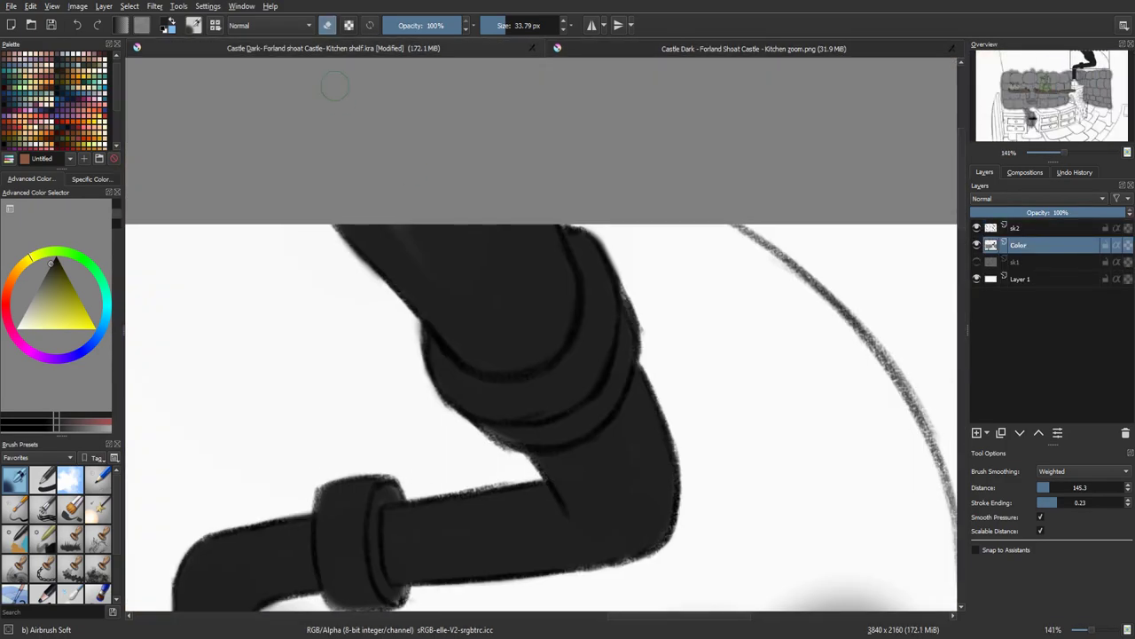
{"action": "left_click_drag", "start_coordinate": [462, 433], "coordinate": [465, 400]}
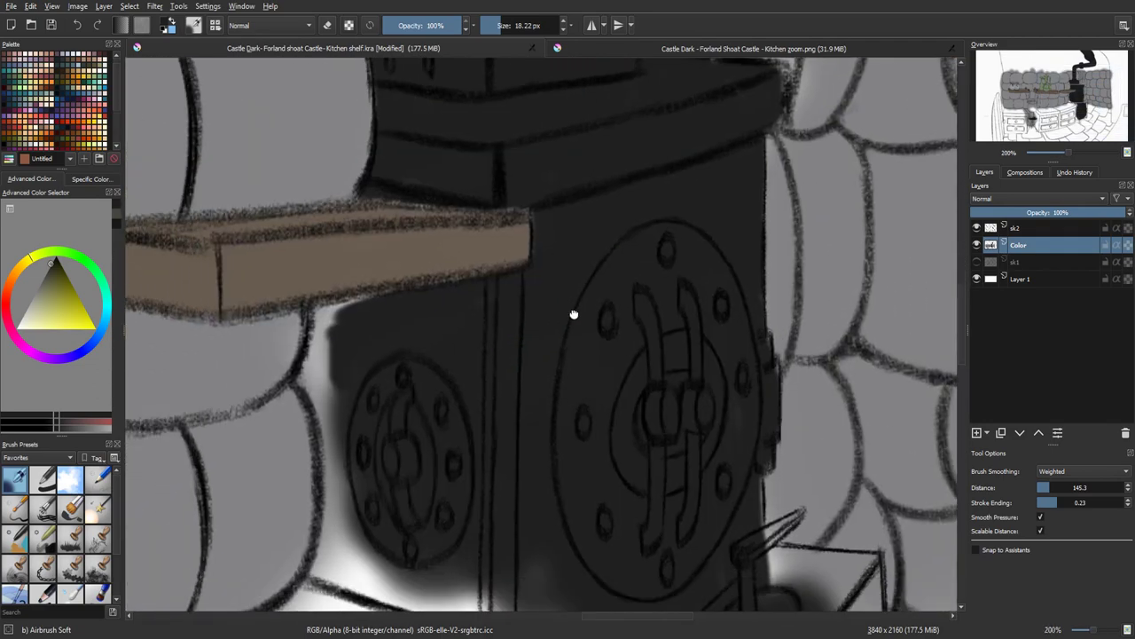
Paint the stove's side near-black around the small round vent, from under the shelf down to the countertop, at 18.22 px
{"action": "left_click_drag", "start_coordinate": [574, 314], "coordinate": [671, 273]}
{"action": "scroll", "coordinate": [535, 351], "scroll_direction": "up", "scroll_amount": 1}
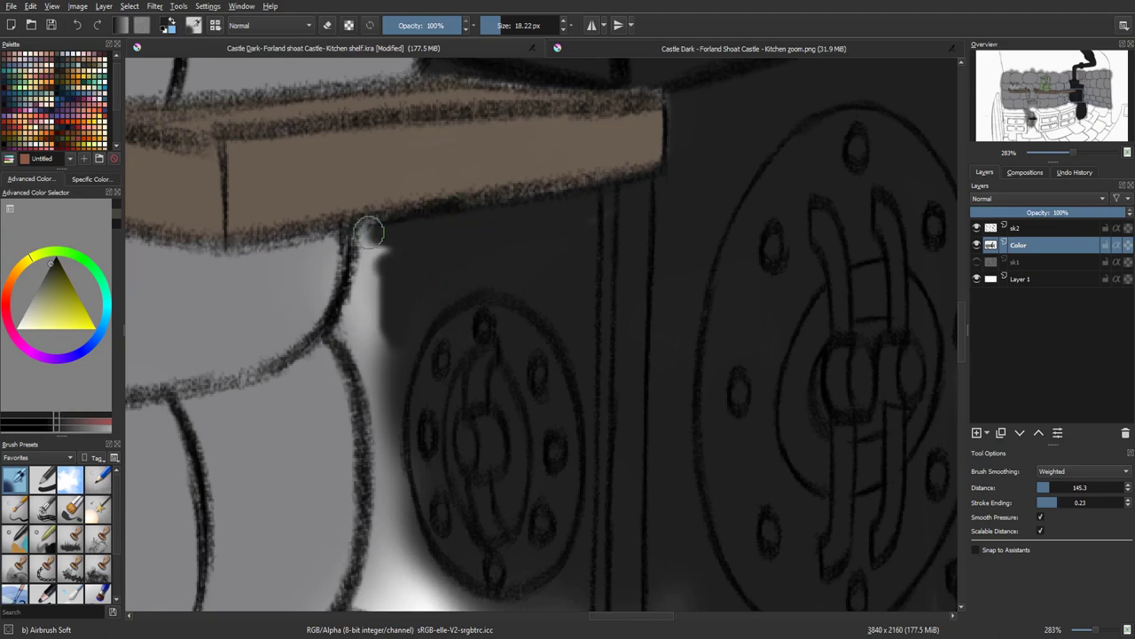
{"action": "mouse_move", "coordinate": [470, 220]}
{"action": "left_mouse_down"}
{"action": "mouse_move", "coordinate": [371, 235]}
{"action": "mouse_move", "coordinate": [361, 249]}
{"action": "mouse_move", "coordinate": [376, 229]}
{"action": "mouse_move", "coordinate": [390, 242]}
{"action": "mouse_move", "coordinate": [343, 330]}
{"action": "mouse_move", "coordinate": [360, 314]}
{"action": "mouse_move", "coordinate": [353, 354]}
{"action": "mouse_move", "coordinate": [382, 309]}
{"action": "mouse_move", "coordinate": [372, 372]}
{"action": "mouse_move", "coordinate": [386, 316]}
{"action": "mouse_move", "coordinate": [374, 376]}
{"action": "mouse_move", "coordinate": [360, 344]}
{"action": "mouse_move", "coordinate": [376, 446]}
{"action": "mouse_move", "coordinate": [399, 395]}
{"action": "mouse_move", "coordinate": [403, 498]}
{"action": "mouse_move", "coordinate": [400, 439]}
{"action": "mouse_move", "coordinate": [401, 482]}
{"action": "left_mouse_up"}
{"action": "key", "text": "minus"}
{"action": "left_click_drag", "start_coordinate": [513, 456], "coordinate": [530, 284]}
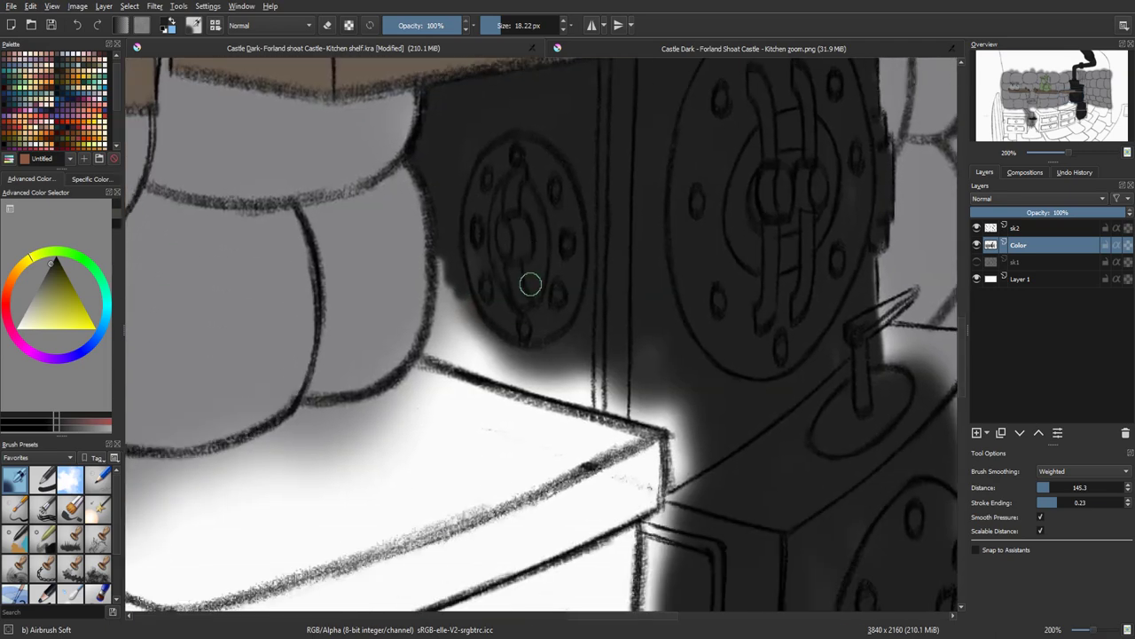
{"action": "scroll", "coordinate": [523, 326], "scroll_direction": "up", "scroll_amount": 1}
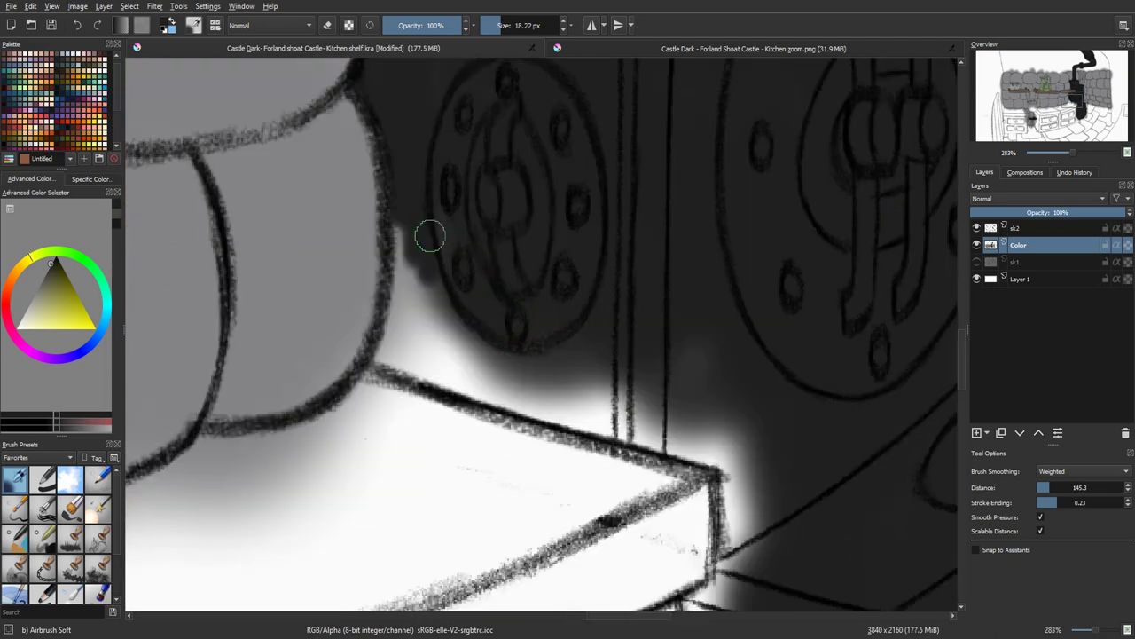
{"action": "mouse_move", "coordinate": [429, 235]}
{"action": "left_mouse_down"}
{"action": "mouse_move", "coordinate": [403, 224]}
{"action": "mouse_move", "coordinate": [399, 302]}
{"action": "mouse_move", "coordinate": [401, 220]}
{"action": "mouse_move", "coordinate": [383, 361]}
{"action": "mouse_move", "coordinate": [405, 300]}
{"action": "mouse_move", "coordinate": [403, 345]}
{"action": "mouse_move", "coordinate": [437, 267]}
{"action": "mouse_move", "coordinate": [421, 330]}
{"action": "mouse_move", "coordinate": [433, 273]}
{"action": "mouse_move", "coordinate": [465, 323]}
{"action": "mouse_move", "coordinate": [447, 304]}
{"action": "mouse_move", "coordinate": [436, 307]}
{"action": "mouse_move", "coordinate": [479, 334]}
{"action": "mouse_move", "coordinate": [435, 329]}
{"action": "mouse_move", "coordinate": [455, 347]}
{"action": "mouse_move", "coordinate": [401, 330]}
{"action": "mouse_move", "coordinate": [478, 360]}
{"action": "mouse_move", "coordinate": [409, 346]}
{"action": "mouse_move", "coordinate": [448, 371]}
{"action": "mouse_move", "coordinate": [399, 357]}
{"action": "mouse_move", "coordinate": [476, 388]}
{"action": "mouse_move", "coordinate": [388, 359]}
{"action": "mouse_move", "coordinate": [519, 391]}
{"action": "mouse_move", "coordinate": [473, 363]}
{"action": "mouse_move", "coordinate": [484, 345]}
{"action": "mouse_move", "coordinate": [527, 371]}
{"action": "mouse_move", "coordinate": [496, 350]}
{"action": "mouse_move", "coordinate": [489, 295]}
{"action": "left_mouse_up"}
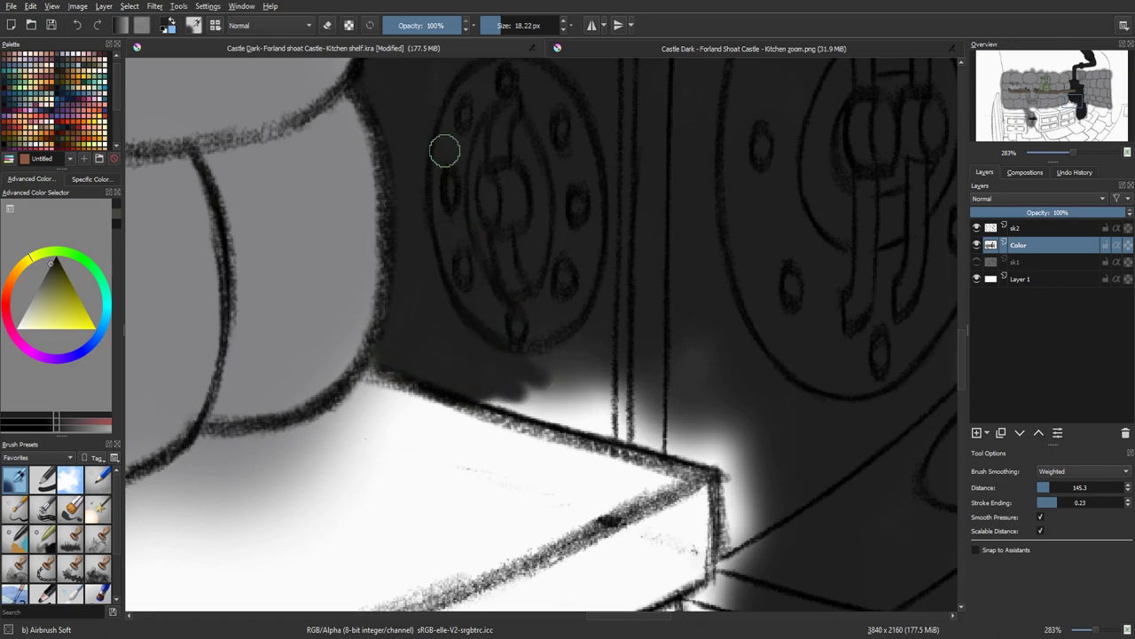
Rotate the canvas, set the brush size to 36.20 px and fill the unpainted stove strip along the countertop edge
{"action": "key", "text": "1"}
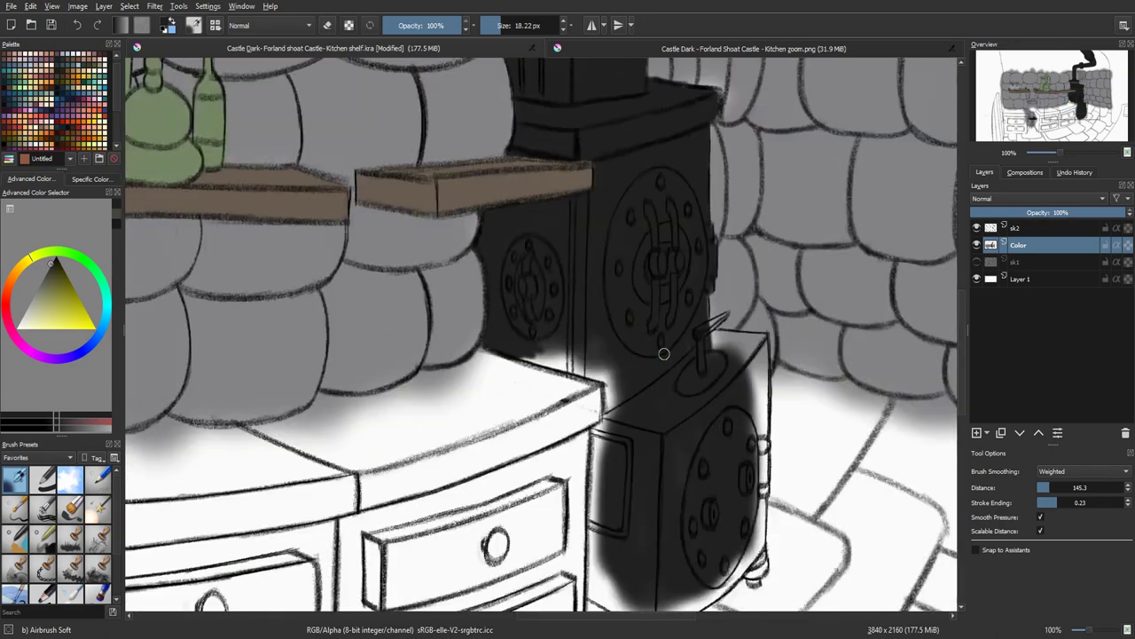
{"action": "key", "text": "minus"}
{"action": "key", "text": "minus"}
{"action": "key", "text": "minus"}
{"action": "key", "text": "plus"}
{"action": "key", "text": "plus"}
{"action": "key", "text": "plus"}
{"action": "key", "text": "plus"}
{"action": "key", "text": "plus"}
{"action": "key", "text": "plus"}
{"action": "key", "text": "6"}
{"action": "key", "text": "6"}
{"action": "key", "text": "6"}
{"action": "key", "text": "6"}
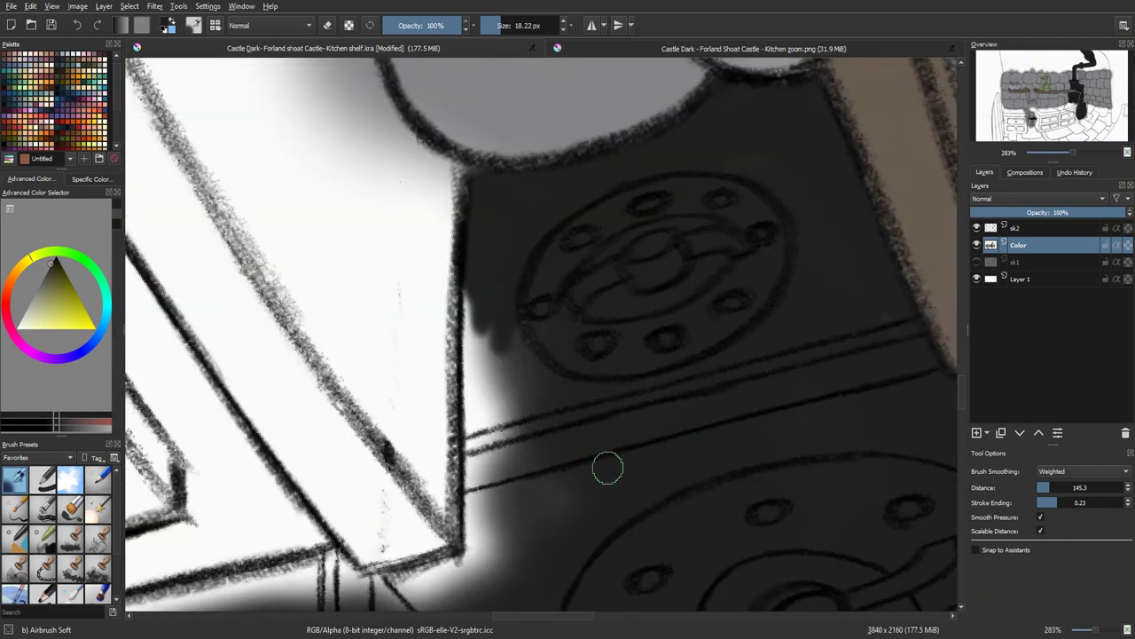
{"action": "left_click", "coordinate": [505, 27]}
{"action": "mouse_move", "coordinate": [529, 310]}
{"action": "left_mouse_down"}
{"action": "mouse_move", "coordinate": [470, 409]}
{"action": "mouse_move", "coordinate": [539, 260]}
{"action": "mouse_move", "coordinate": [466, 392]}
{"action": "mouse_move", "coordinate": [519, 243]}
{"action": "mouse_move", "coordinate": [444, 403]}
{"action": "mouse_move", "coordinate": [534, 234]}
{"action": "mouse_move", "coordinate": [437, 505]}
{"action": "mouse_move", "coordinate": [553, 323]}
{"action": "mouse_move", "coordinate": [475, 470]}
{"action": "left_mouse_up"}
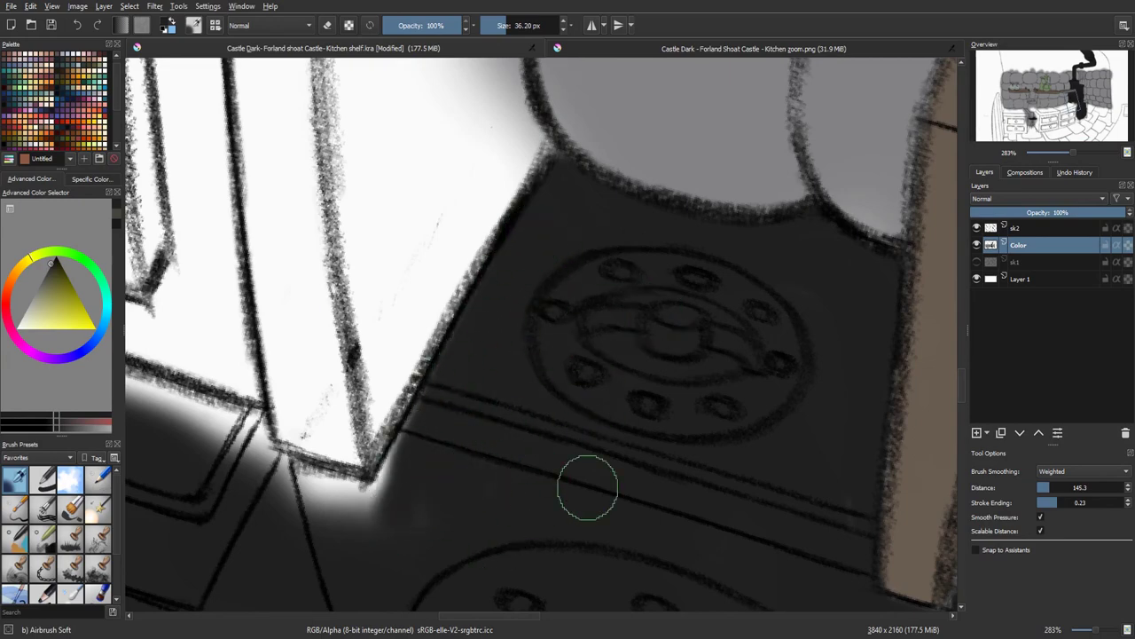
Rotate the canvas back partway and paint the stove near-black around the countertop's front corner at 16.70 px
{"action": "key", "text": "1"}
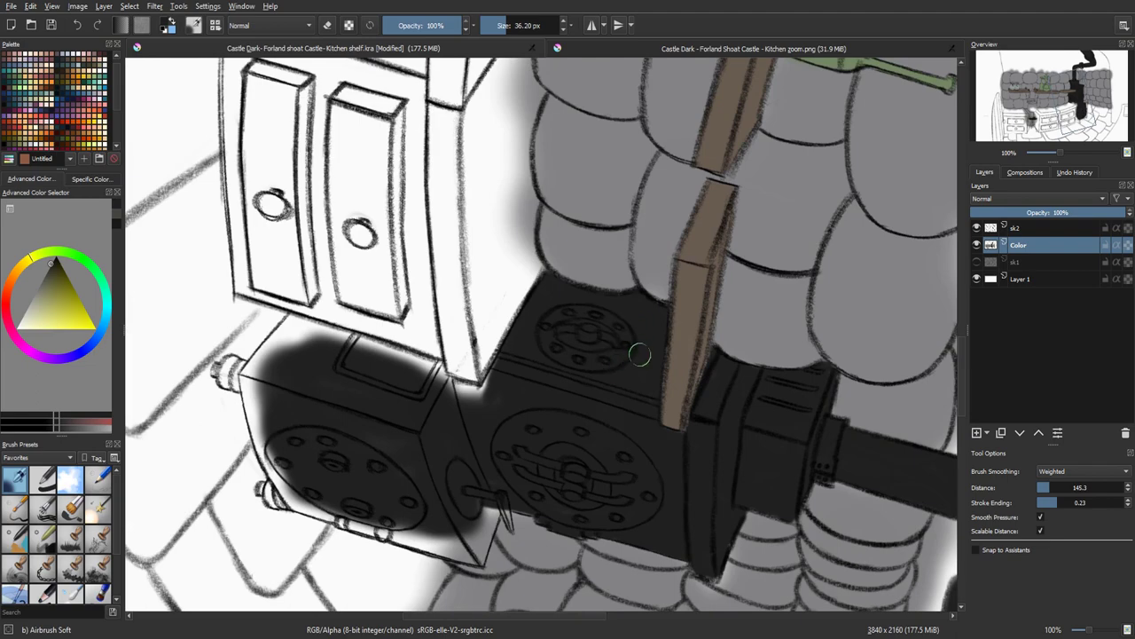
{"action": "key", "text": "4"}
{"action": "key", "text": "4"}
{"action": "key", "text": "4"}
{"action": "left_click_drag", "start_coordinate": [642, 552], "coordinate": [588, 414]}
{"action": "key", "text": "plus"}
{"action": "key", "text": "plus"}
{"action": "scroll", "coordinate": [555, 292], "scroll_direction": "up", "scroll_amount": 1}
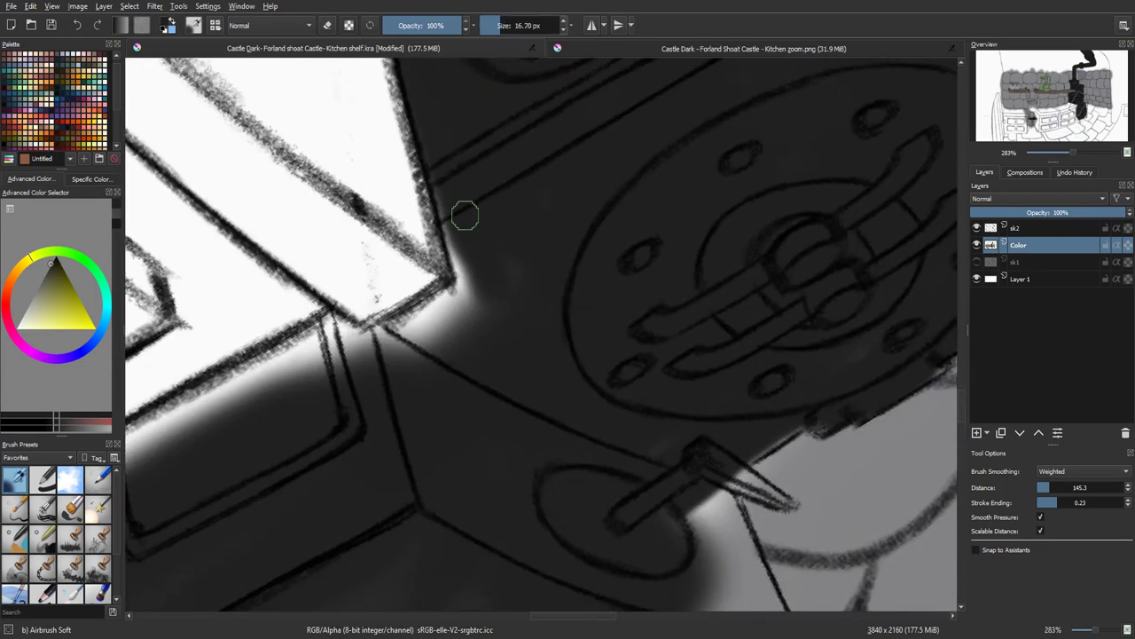
{"action": "mouse_move", "coordinate": [464, 215]}
{"action": "left_mouse_down"}
{"action": "mouse_move", "coordinate": [458, 256]}
{"action": "mouse_move", "coordinate": [438, 177]}
{"action": "mouse_move", "coordinate": [464, 287]}
{"action": "mouse_move", "coordinate": [500, 266]}
{"action": "mouse_move", "coordinate": [470, 315]}
{"action": "mouse_move", "coordinate": [495, 288]}
{"action": "mouse_move", "coordinate": [413, 358]}
{"action": "mouse_move", "coordinate": [490, 290]}
{"action": "mouse_move", "coordinate": [497, 307]}
{"action": "mouse_move", "coordinate": [481, 340]}
{"action": "mouse_move", "coordinate": [560, 227]}
{"action": "mouse_move", "coordinate": [481, 305]}
{"action": "mouse_move", "coordinate": [475, 293]}
{"action": "mouse_move", "coordinate": [410, 332]}
{"action": "mouse_move", "coordinate": [466, 288]}
{"action": "mouse_move", "coordinate": [376, 341]}
{"action": "mouse_move", "coordinate": [472, 282]}
{"action": "mouse_move", "coordinate": [404, 329]}
{"action": "left_mouse_up"}
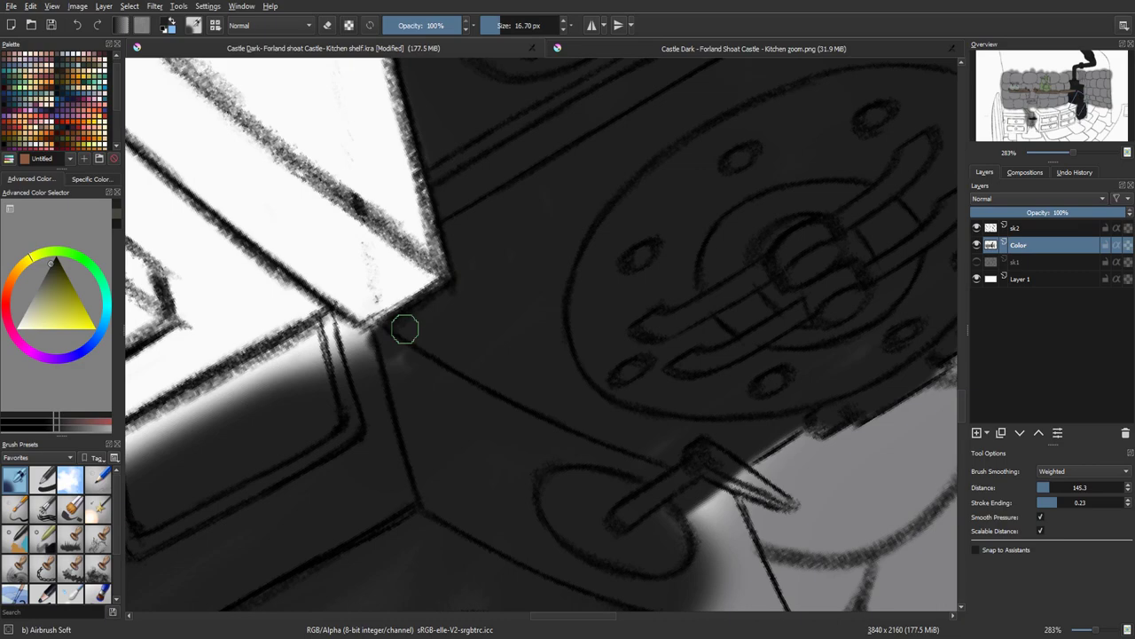
{"action": "key", "text": "minus"}
{"action": "key", "text": "minus"}
{"action": "key", "text": "minus"}
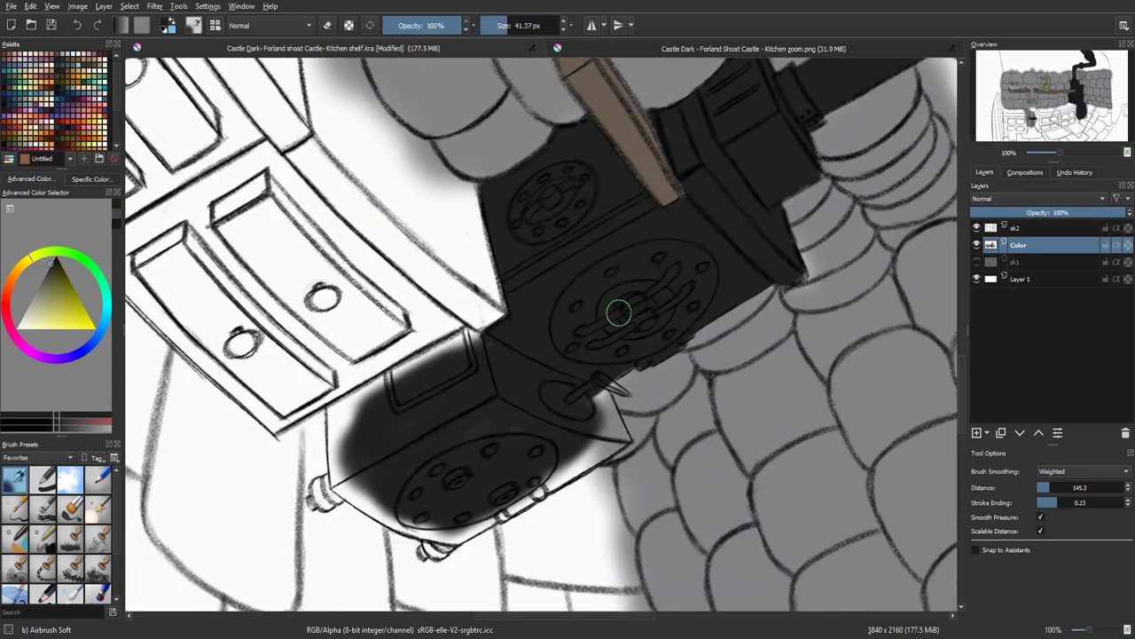
Straighten the canvas, set the brush size to 33.79 px and fill the lower stove's side near-black along the cabinet edge
{"action": "key", "text": "4"}
{"action": "key", "text": "4"}
{"action": "key", "text": "4"}
{"action": "key", "text": "4"}
{"action": "left_click_drag", "start_coordinate": [601, 444], "coordinate": [613, 377]}
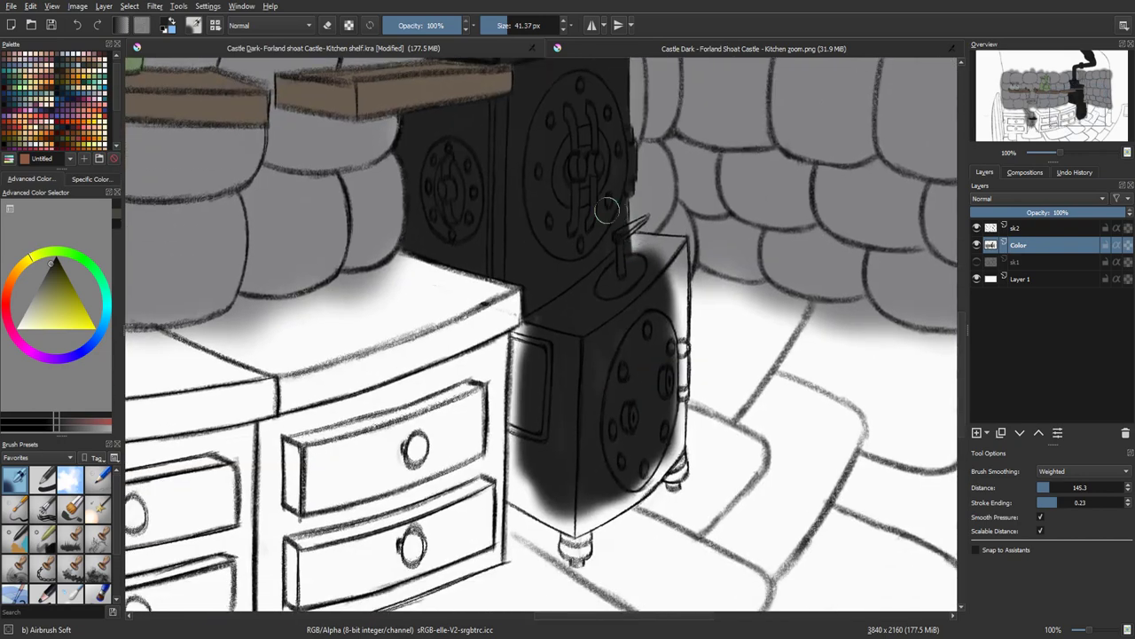
{"action": "left_click_drag", "start_coordinate": [604, 207], "coordinate": [537, 104]}
{"action": "key", "text": "plus"}
{"action": "key", "text": "plus"}
{"action": "left_click", "coordinate": [499, 29]}
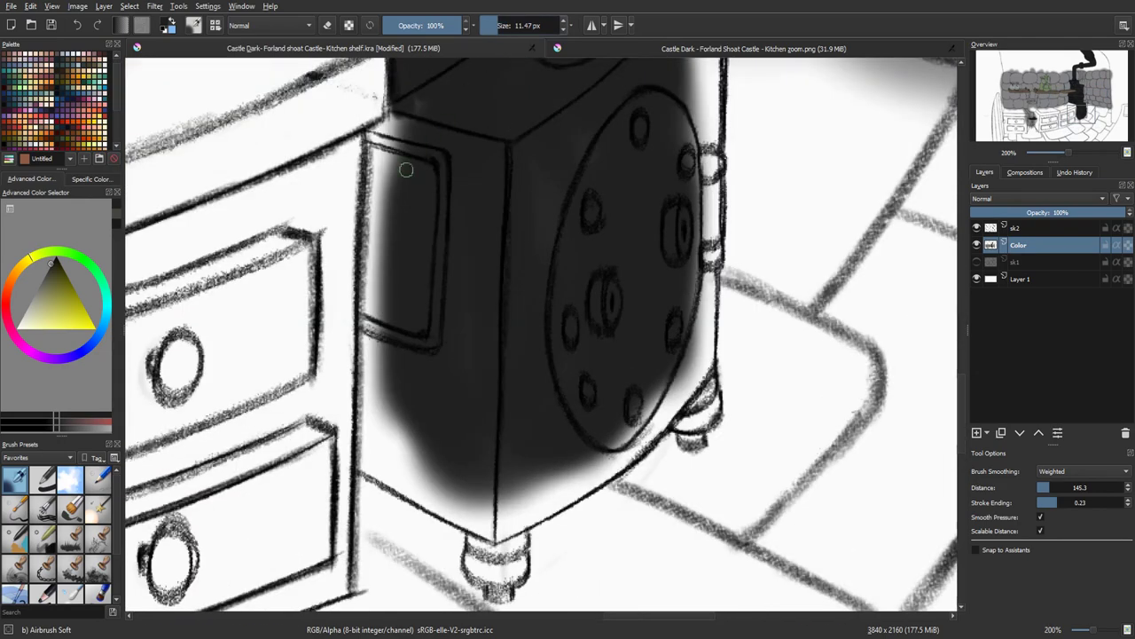
{"action": "left_click", "coordinate": [519, 25]}
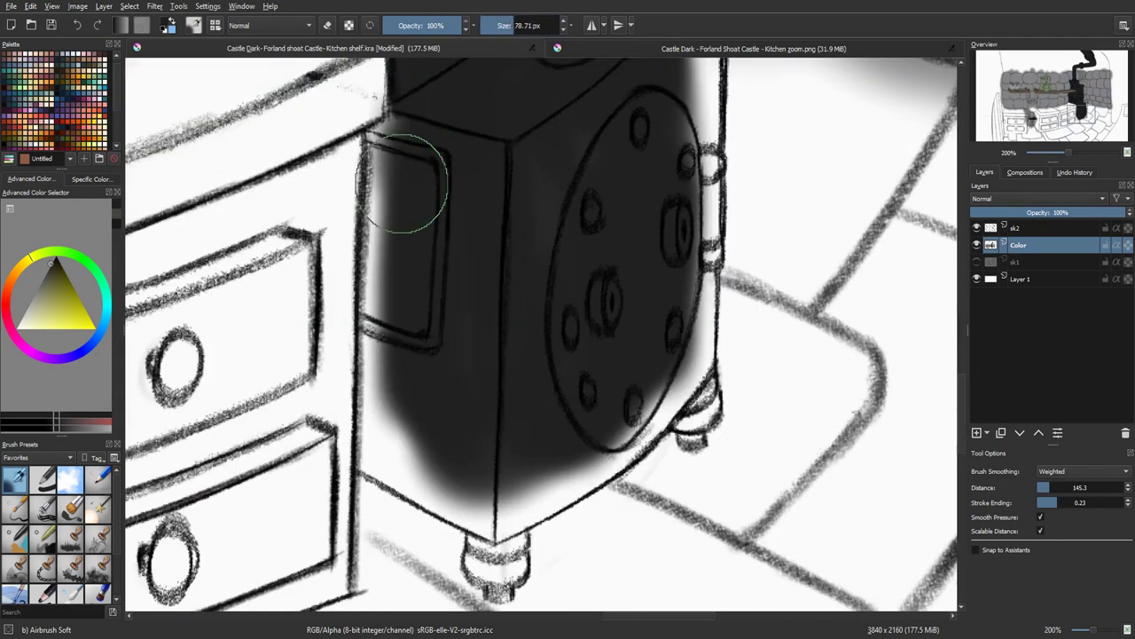
{"action": "left_click", "coordinate": [506, 27]}
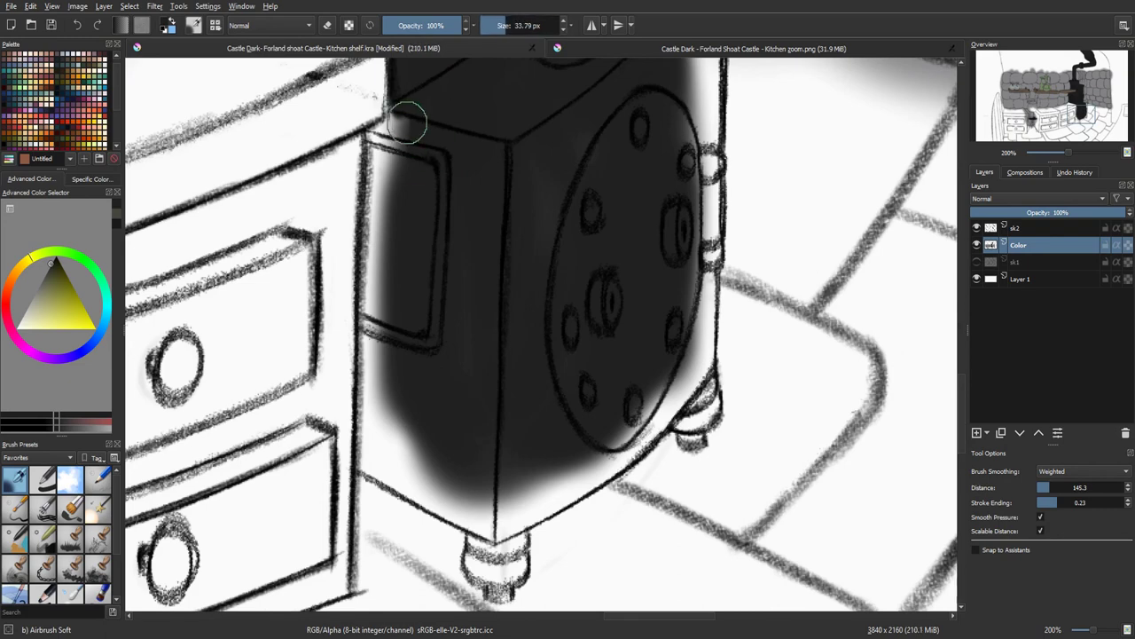
{"action": "mouse_move", "coordinate": [405, 115]}
{"action": "left_mouse_down"}
{"action": "mouse_move", "coordinate": [380, 144]}
{"action": "mouse_move", "coordinate": [386, 311]}
{"action": "mouse_move", "coordinate": [374, 381]}
{"action": "left_mouse_up"}
{"action": "mouse_move", "coordinate": [495, 267]}
{"action": "left_mouse_down"}
{"action": "mouse_move", "coordinate": [465, 518]}
{"action": "mouse_move", "coordinate": [432, 540]}
{"action": "left_mouse_up"}
Paint the lower stove near-black down to its bottom outline and out to its outer side edge, using a smaller 8.36 px brush
{"action": "key", "text": "ctrl+minus"}
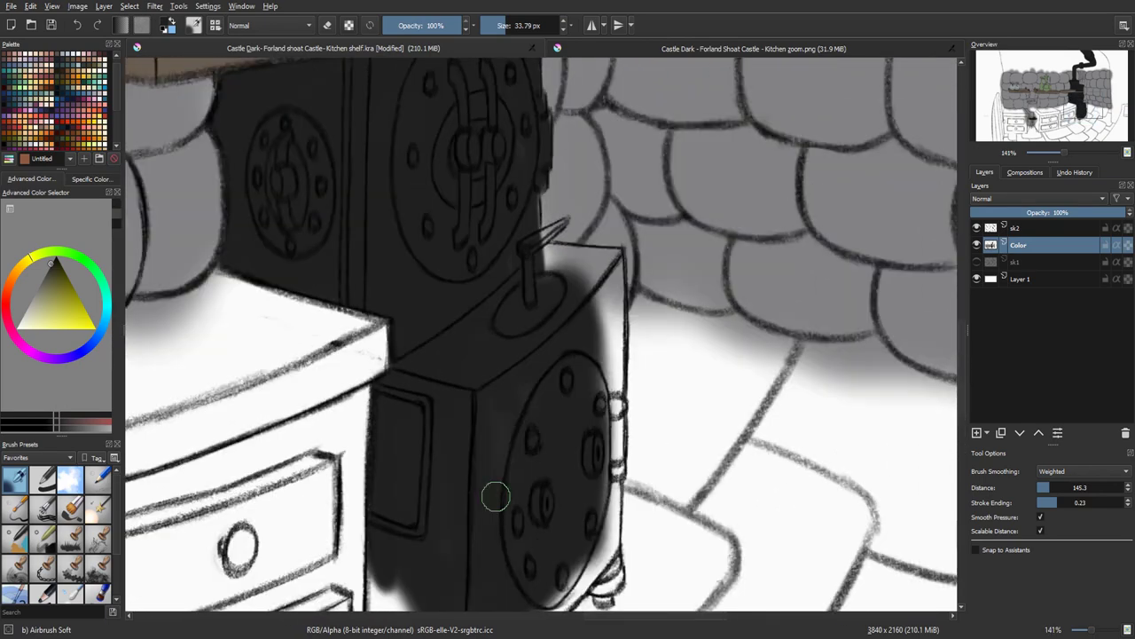
{"action": "key", "text": "ctrl+minus"}
{"action": "key", "text": "ctrl+plus"}
{"action": "key", "text": "ctrl+plus"}
{"action": "key", "text": "ctrl+plus"}
{"action": "left_click", "coordinate": [503, 27]}
{"action": "left_click_drag", "start_coordinate": [517, 84], "coordinate": [435, 281]}
{"action": "key", "text": "ctrl+minus"}
{"action": "left_click_drag", "start_coordinate": [435, 568], "coordinate": [580, 74]}
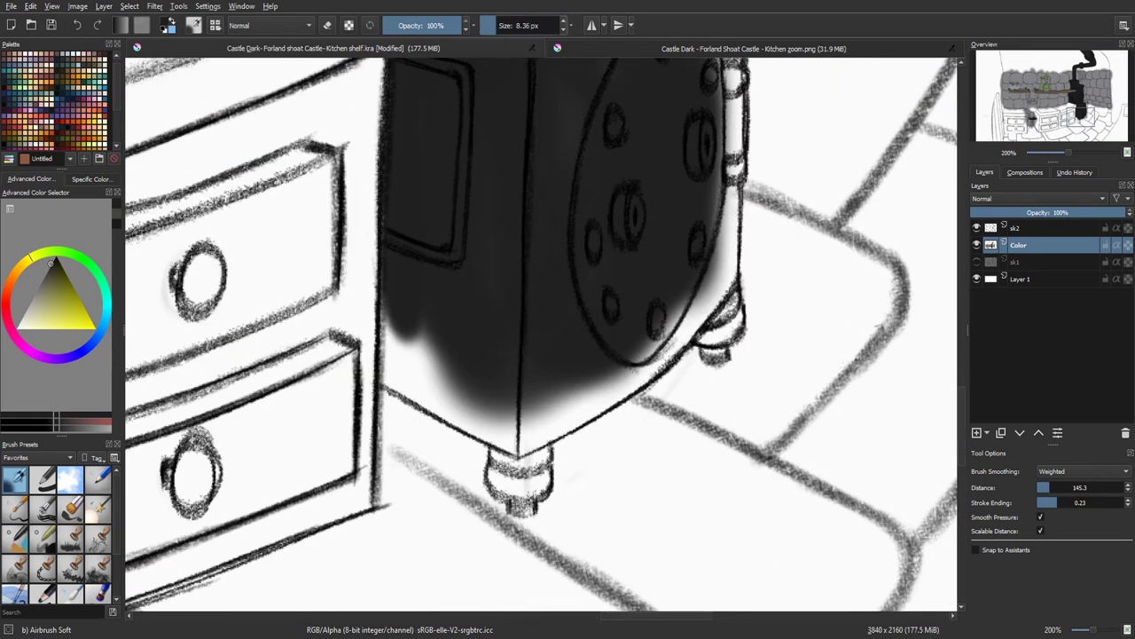
{"action": "mouse_move", "coordinate": [391, 297]}
{"action": "left_mouse_down"}
{"action": "mouse_move", "coordinate": [436, 383]}
{"action": "mouse_move", "coordinate": [716, 277]}
{"action": "left_mouse_up"}
{"action": "left_click_drag", "start_coordinate": [674, 169], "coordinate": [552, 492]}
{"action": "left_click_drag", "start_coordinate": [585, 222], "coordinate": [605, 443]}
{"action": "key", "text": "ctrl+minus"}
{"action": "scroll", "coordinate": [633, 328], "scroll_direction": "up", "scroll_amount": 5}
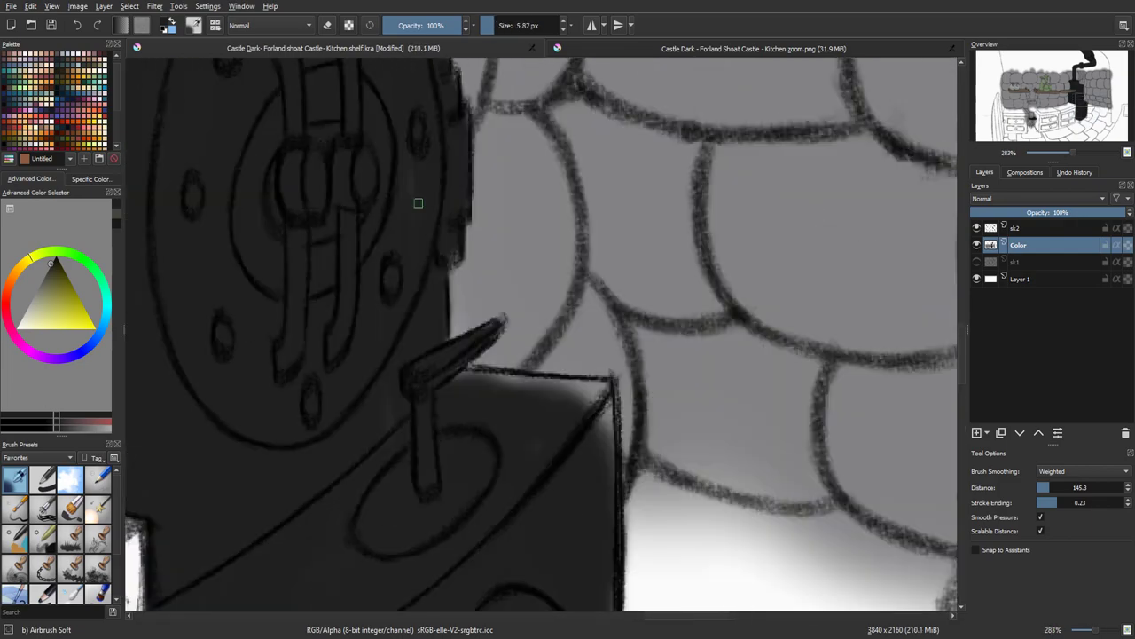
{"action": "key", "text": "bracketleft"}
{"action": "key", "text": "bracketleft"}
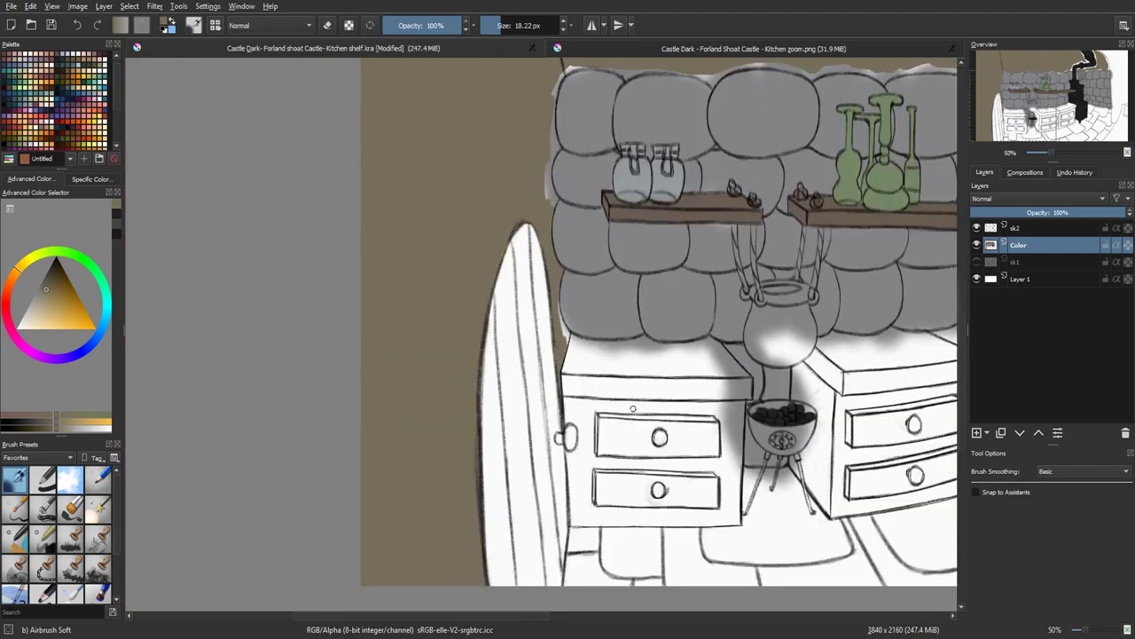
Paint the olive-brown wall up to the side outline of the lower end stone beside the arched door at 18.22 px
{"action": "scroll", "coordinate": [593, 461], "scroll_direction": "up", "scroll_amount": 10}
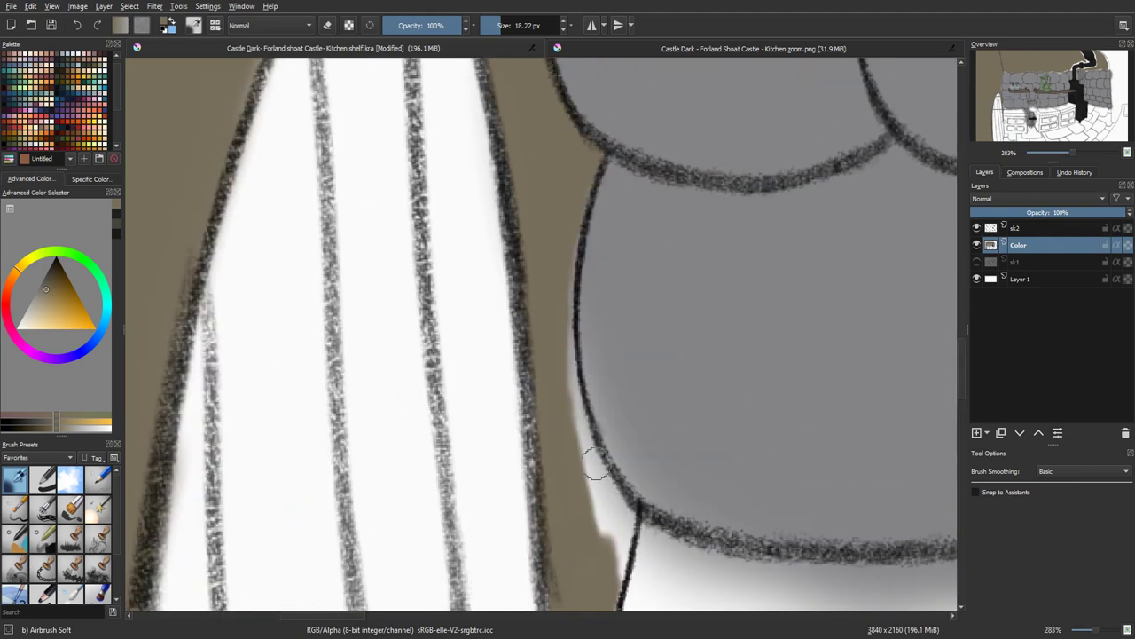
{"action": "left_click_drag", "start_coordinate": [610, 543], "coordinate": [583, 421]}
{"action": "mouse_move", "coordinate": [588, 479]}
{"action": "left_mouse_down"}
{"action": "mouse_move", "coordinate": [592, 426]}
{"action": "mouse_move", "coordinate": [578, 483]}
{"action": "left_mouse_up"}
{"action": "mouse_move", "coordinate": [593, 398]}
{"action": "left_mouse_down"}
{"action": "mouse_move", "coordinate": [557, 319]}
{"action": "mouse_move", "coordinate": [549, 248]}
{"action": "left_mouse_up"}
{"action": "left_click_drag", "start_coordinate": [567, 328], "coordinate": [573, 373]}
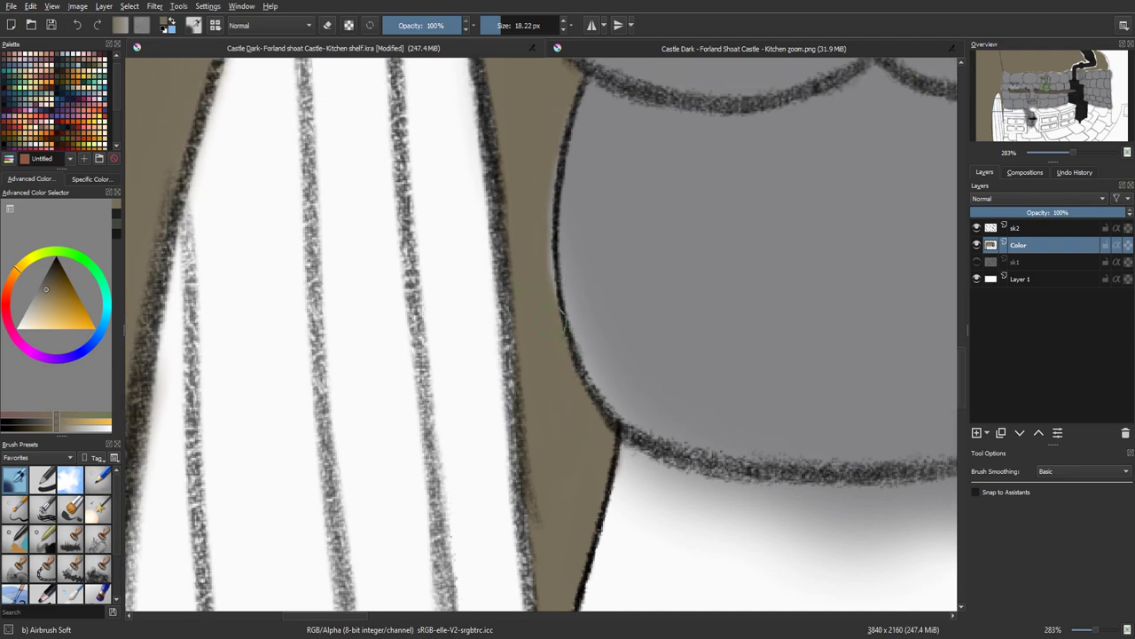
{"action": "left_click_drag", "start_coordinate": [562, 313], "coordinate": [555, 202]}
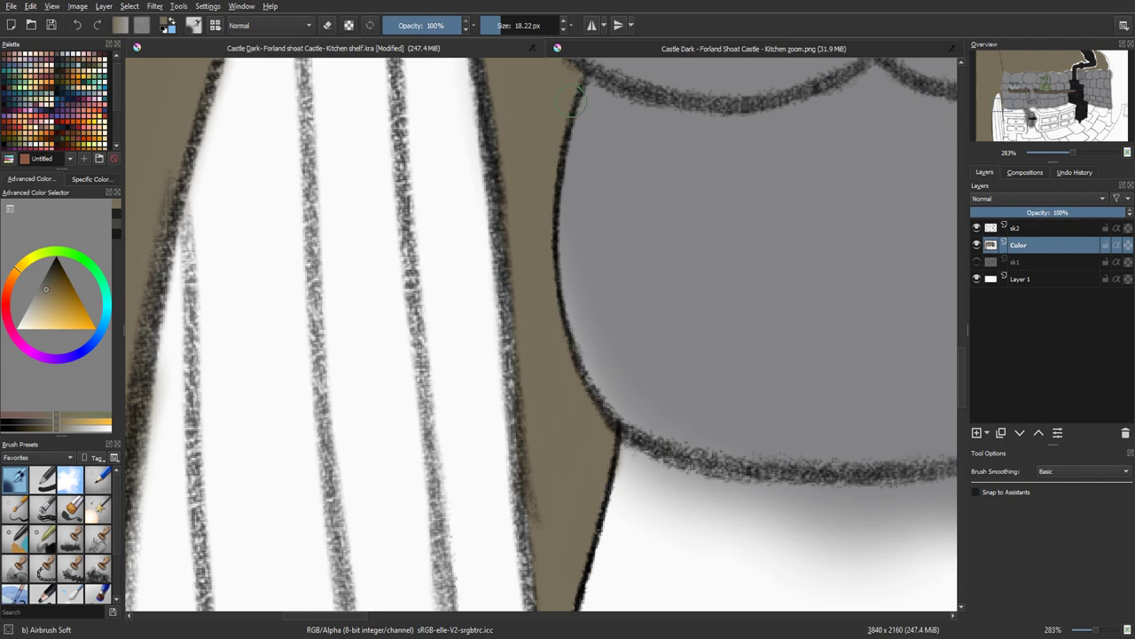
Cover the pale strip beside the end stones next to the jar shelf with the olive-brown wall colour
{"action": "key", "text": "ctrl+minus"}
{"action": "key", "text": "ctrl+minus"}
{"action": "key", "text": "ctrl+minus"}
{"action": "key", "text": "ctrl+minus"}
{"action": "left_click_drag", "start_coordinate": [649, 233], "coordinate": [624, 415]}
{"action": "key", "text": "ctrl+plus"}
{"action": "key", "text": "ctrl+plus"}
{"action": "key", "text": "ctrl+plus"}
{"action": "key", "text": "ctrl+plus"}
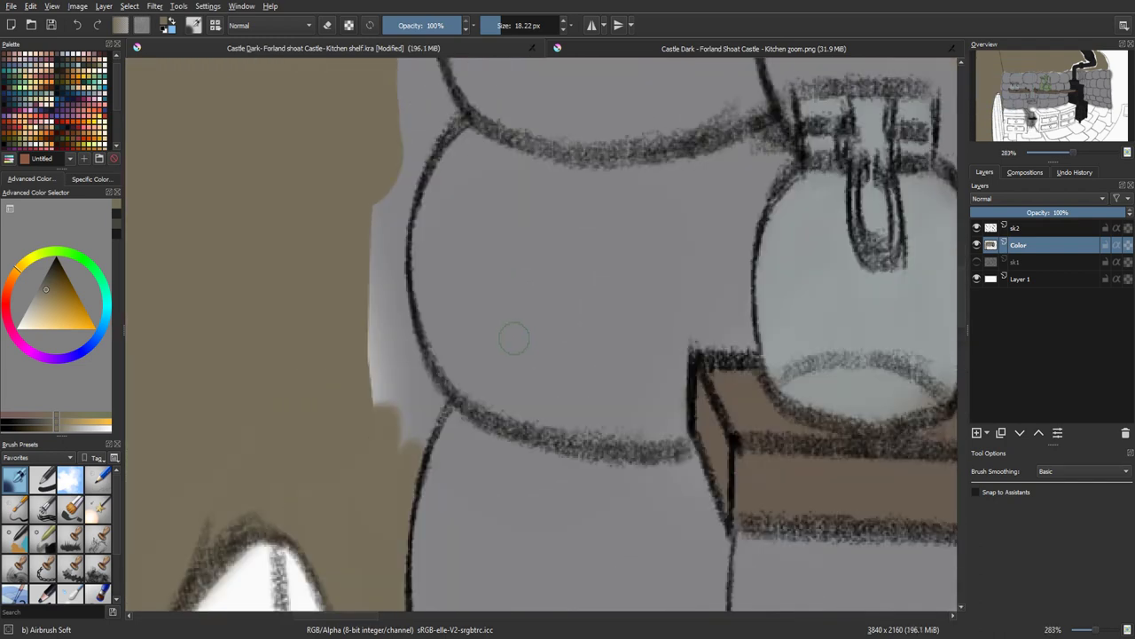
{"action": "left_click_drag", "start_coordinate": [554, 313], "coordinate": [585, 313]}
{"action": "mouse_move", "coordinate": [443, 441]}
{"action": "left_mouse_down"}
{"action": "mouse_move", "coordinate": [458, 399]}
{"action": "mouse_move", "coordinate": [447, 367]}
{"action": "mouse_move", "coordinate": [420, 355]}
{"action": "mouse_move", "coordinate": [405, 292]}
{"action": "mouse_move", "coordinate": [409, 310]}
{"action": "left_mouse_up"}
{"action": "mouse_move", "coordinate": [451, 272]}
{"action": "left_mouse_down"}
{"action": "mouse_move", "coordinate": [490, 364]}
{"action": "mouse_move", "coordinate": [451, 320]}
{"action": "mouse_move", "coordinate": [484, 439]}
{"action": "mouse_move", "coordinate": [474, 260]}
{"action": "mouse_move", "coordinate": [484, 227]}
{"action": "mouse_move", "coordinate": [486, 282]}
{"action": "left_mouse_up"}
{"action": "left_click_drag", "start_coordinate": [486, 188], "coordinate": [584, 392]}
{"action": "mouse_move", "coordinate": [550, 319]}
{"action": "left_mouse_down"}
{"action": "mouse_move", "coordinate": [553, 418]}
{"action": "mouse_move", "coordinate": [572, 384]}
{"action": "mouse_move", "coordinate": [612, 419]}
{"action": "mouse_move", "coordinate": [583, 306]}
{"action": "mouse_move", "coordinate": [585, 222]}
{"action": "mouse_move", "coordinate": [582, 311]}
{"action": "mouse_move", "coordinate": [612, 218]}
{"action": "mouse_move", "coordinate": [605, 273]}
{"action": "mouse_move", "coordinate": [652, 169]}
{"action": "mouse_move", "coordinate": [690, 154]}
{"action": "mouse_move", "coordinate": [642, 209]}
{"action": "left_mouse_up"}
{"action": "scroll", "coordinate": [593, 281], "scroll_direction": "up", "scroll_amount": 5}
{"action": "key", "text": "minus"}
{"action": "key", "text": "minus"}
{"action": "key", "text": "minus"}
{"action": "key", "text": "minus"}
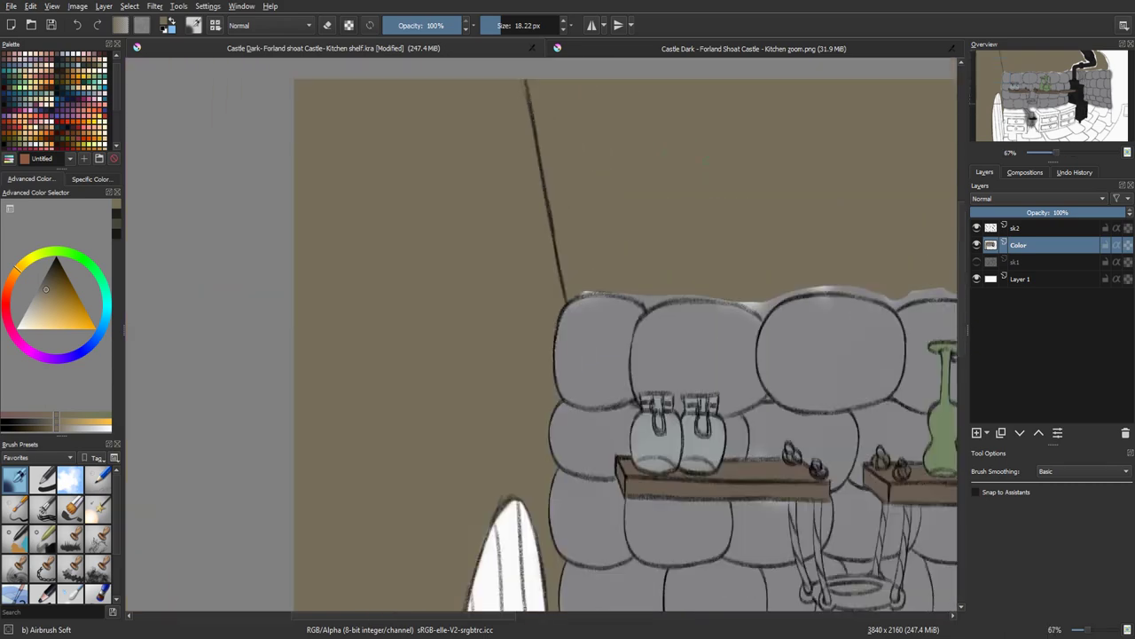
Check the wall colours in the Kitchen zoom reference image and return to the Kitchen shelf painting
{"action": "scroll", "coordinate": [541, 334], "scroll_direction": "down", "scroll_amount": 5}
{"action": "left_click", "coordinate": [786, 48]}
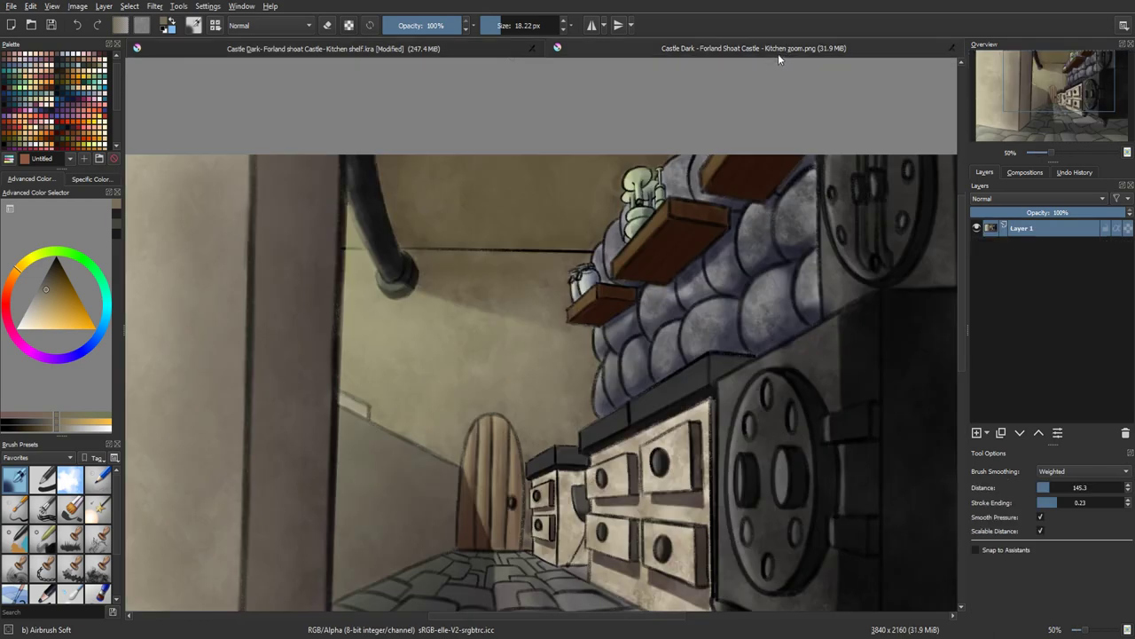
{"action": "left_click", "coordinate": [486, 49]}
{"action": "left_click_drag", "start_coordinate": [738, 340], "coordinate": [770, 428]}
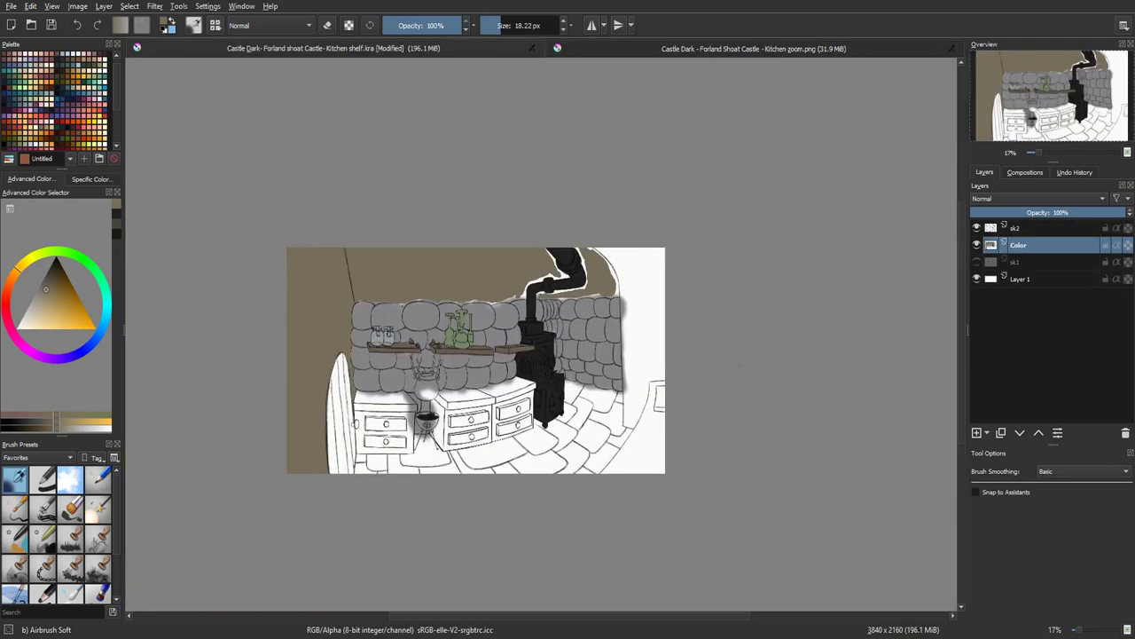
Rotate the canvas and paint the olive-brown wall up to the top edges of the first two stones above the jars
{"action": "key", "text": "plus"}
{"action": "key", "text": "plus"}
{"action": "key", "text": "plus"}
{"action": "left_click_drag", "start_coordinate": [569, 484], "coordinate": [951, 480]}
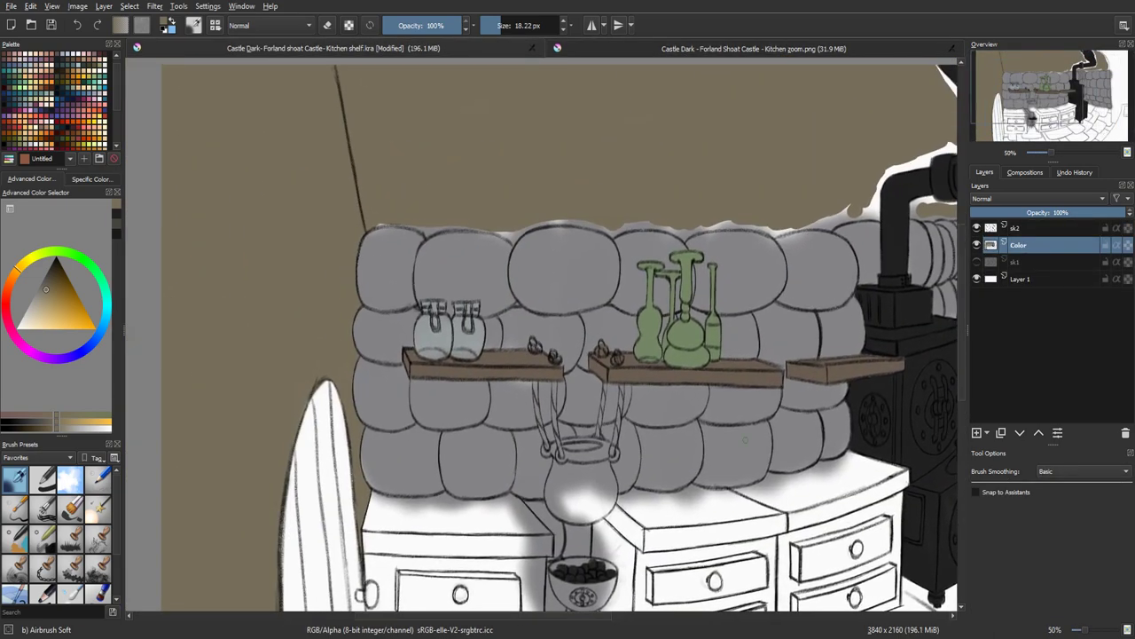
{"action": "key", "text": "6"}
{"action": "key", "text": "6"}
{"action": "key", "text": "6"}
{"action": "key", "text": "6"}
{"action": "key", "text": "6"}
{"action": "key", "text": "6"}
{"action": "key", "text": "6"}
{"action": "key", "text": "6"}
{"action": "left_click_drag", "start_coordinate": [697, 288], "coordinate": [541, 334]}
{"action": "key", "text": "plus"}
{"action": "key", "text": "plus"}
{"action": "key", "text": "plus"}
{"action": "key", "text": "plus"}
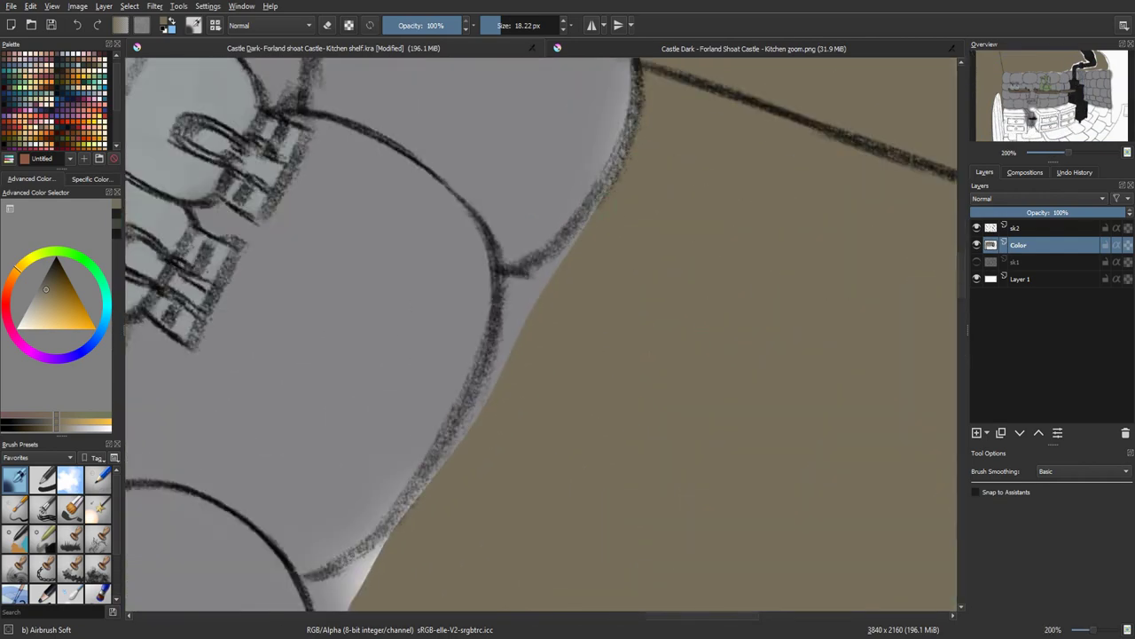
{"action": "mouse_move", "coordinate": [625, 160]}
{"action": "left_mouse_down"}
{"action": "mouse_move", "coordinate": [539, 286]}
{"action": "mouse_move", "coordinate": [526, 173]}
{"action": "mouse_move", "coordinate": [525, 256]}
{"action": "mouse_move", "coordinate": [421, 419]}
{"action": "mouse_move", "coordinate": [432, 396]}
{"action": "left_mouse_up"}
{"action": "left_click_drag", "start_coordinate": [496, 315], "coordinate": [683, 102]}
{"action": "mouse_move", "coordinate": [586, 228]}
{"action": "left_mouse_down"}
{"action": "mouse_move", "coordinate": [520, 271]}
{"action": "mouse_move", "coordinate": [502, 258]}
{"action": "mouse_move", "coordinate": [542, 266]}
{"action": "mouse_move", "coordinate": [537, 329]}
{"action": "left_mouse_up"}
Paint olive-brown over the pale halo along the top edge of the large stone between the jars and green bottles
{"action": "key", "text": "4"}
{"action": "key", "text": "minus"}
{"action": "key", "text": "minus"}
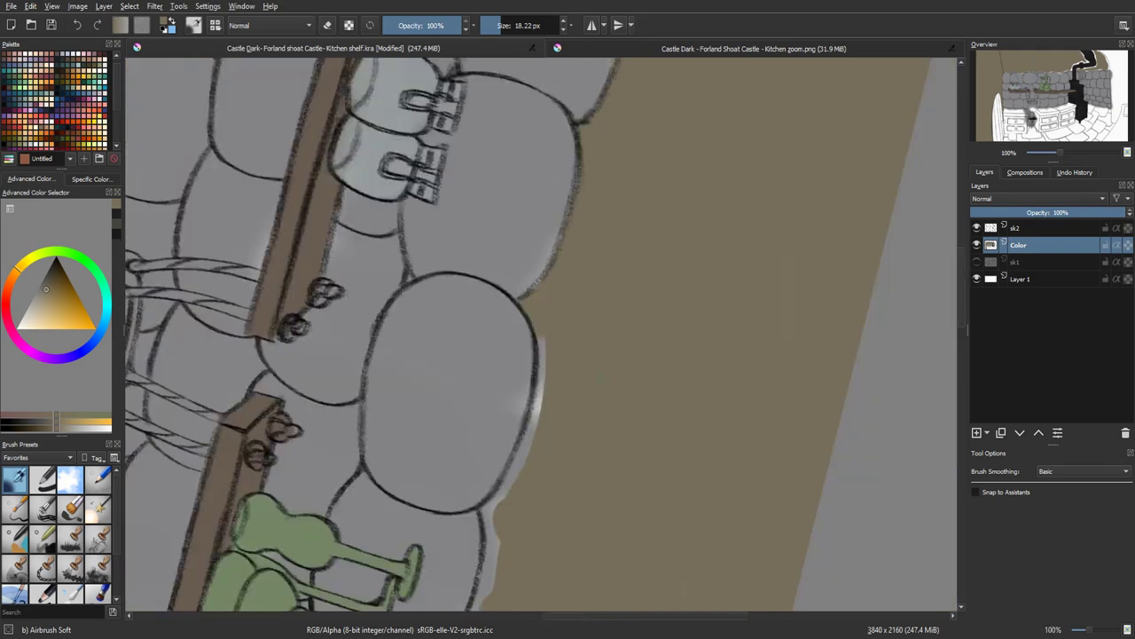
{"action": "left_click_drag", "start_coordinate": [554, 395], "coordinate": [520, 275]}
{"action": "key", "text": "minus"}
{"action": "key", "text": "plus"}
{"action": "key", "text": "plus"}
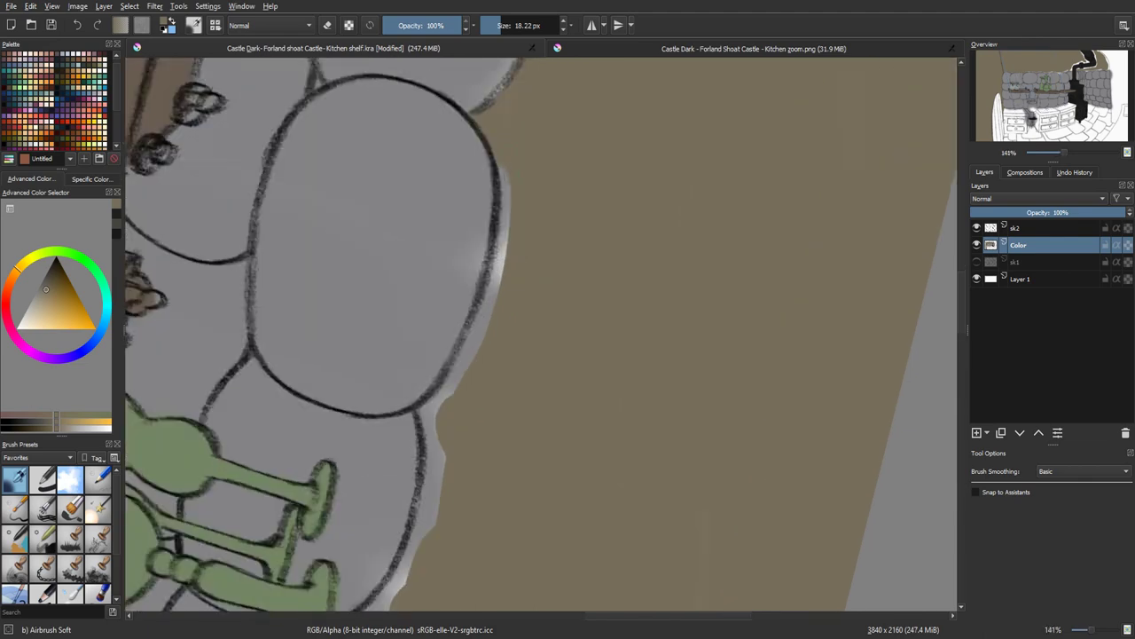
{"action": "mouse_move", "coordinate": [503, 252]}
{"action": "left_mouse_down"}
{"action": "mouse_move", "coordinate": [498, 192]}
{"action": "mouse_move", "coordinate": [464, 365]}
{"action": "mouse_move", "coordinate": [434, 406]}
{"action": "left_mouse_up"}
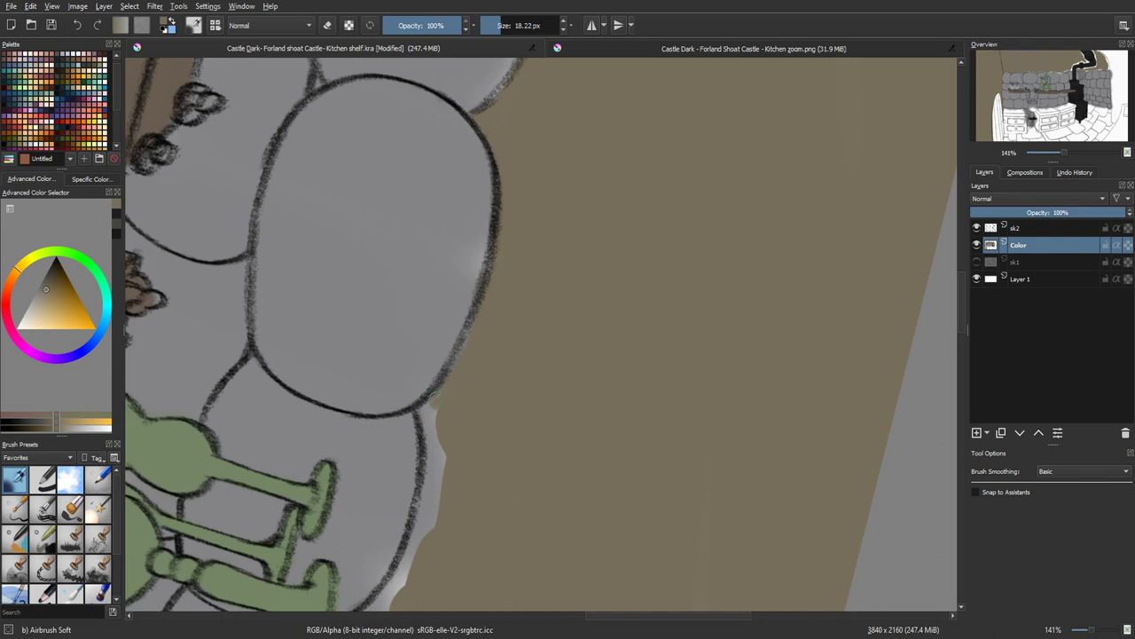
Extend the olive-brown wall along the top edge of the stone behind the first green bottles
{"action": "scroll", "coordinate": [426, 403], "scroll_direction": "up", "scroll_amount": 2}
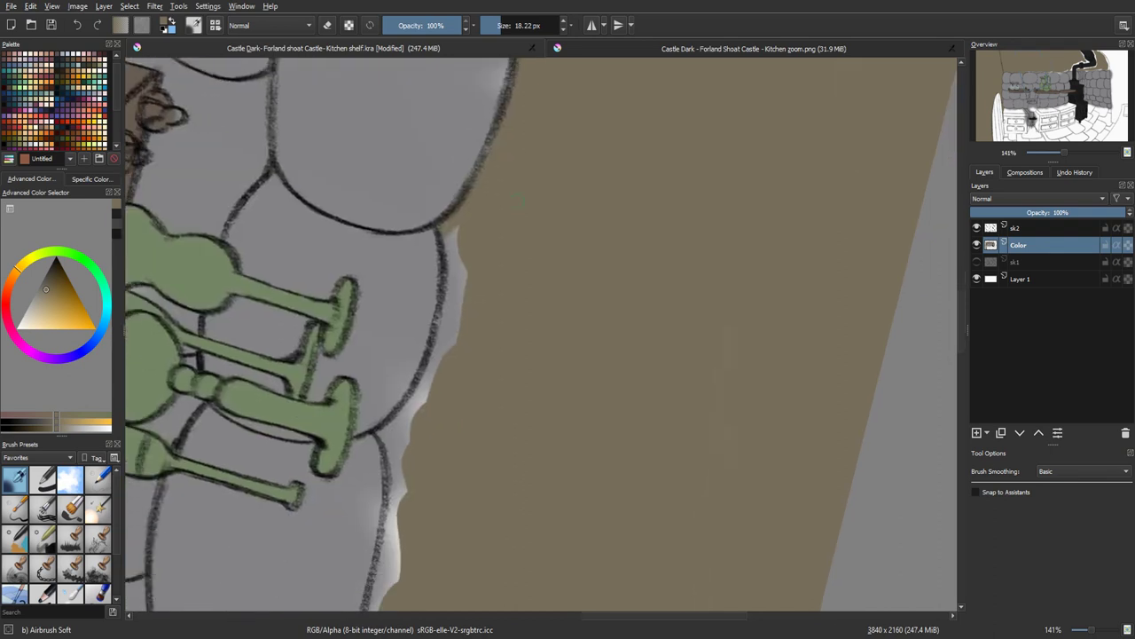
{"action": "mouse_move", "coordinate": [326, 169]}
{"action": "left_mouse_down"}
{"action": "mouse_move", "coordinate": [327, 221]}
{"action": "mouse_move", "coordinate": [353, 291]}
{"action": "mouse_move", "coordinate": [353, 246]}
{"action": "left_mouse_up"}
{"action": "mouse_move", "coordinate": [372, 293]}
{"action": "left_mouse_down"}
{"action": "mouse_move", "coordinate": [357, 426]}
{"action": "mouse_move", "coordinate": [335, 306]}
{"action": "left_mouse_up"}
{"action": "scroll", "coordinate": [367, 384], "scroll_direction": "down", "scroll_amount": 2}
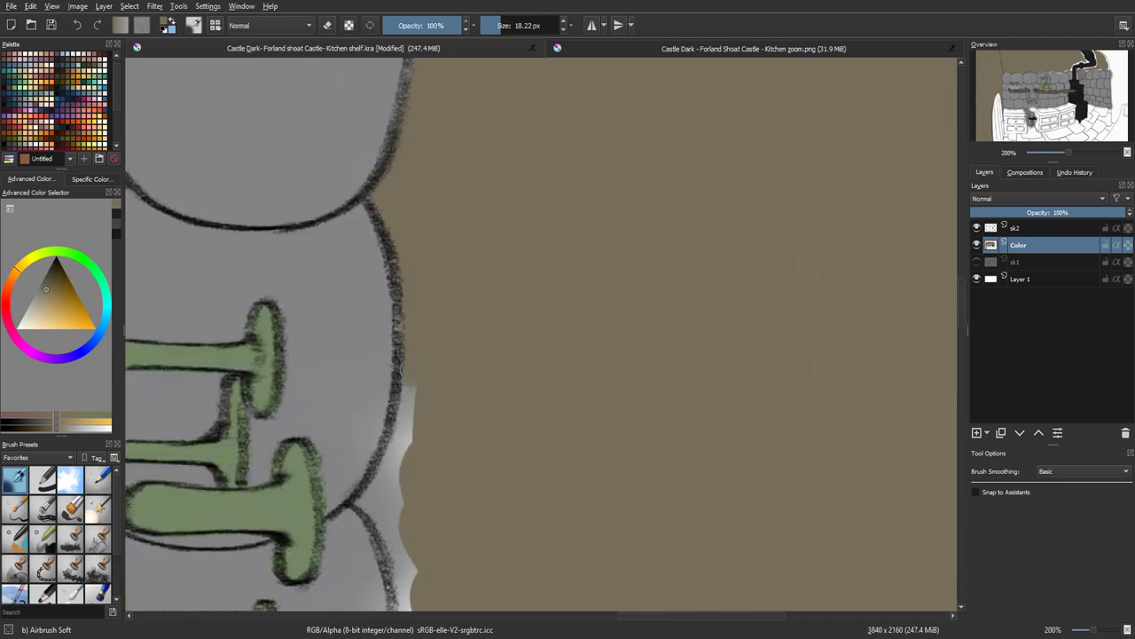
Continue the olive-brown wall along the top edges of the next two stones, from the green bottles towards the stovepipe
{"action": "key", "text": "ctrl+minus"}
{"action": "key", "text": "ctrl+minus"}
{"action": "key", "text": "ctrl+minus"}
{"action": "key", "text": "ctrl+minus"}
{"action": "left_click_drag", "start_coordinate": [536, 408], "coordinate": [525, 326]}
{"action": "key", "text": "ctrl+plus"}
{"action": "key", "text": "ctrl+plus"}
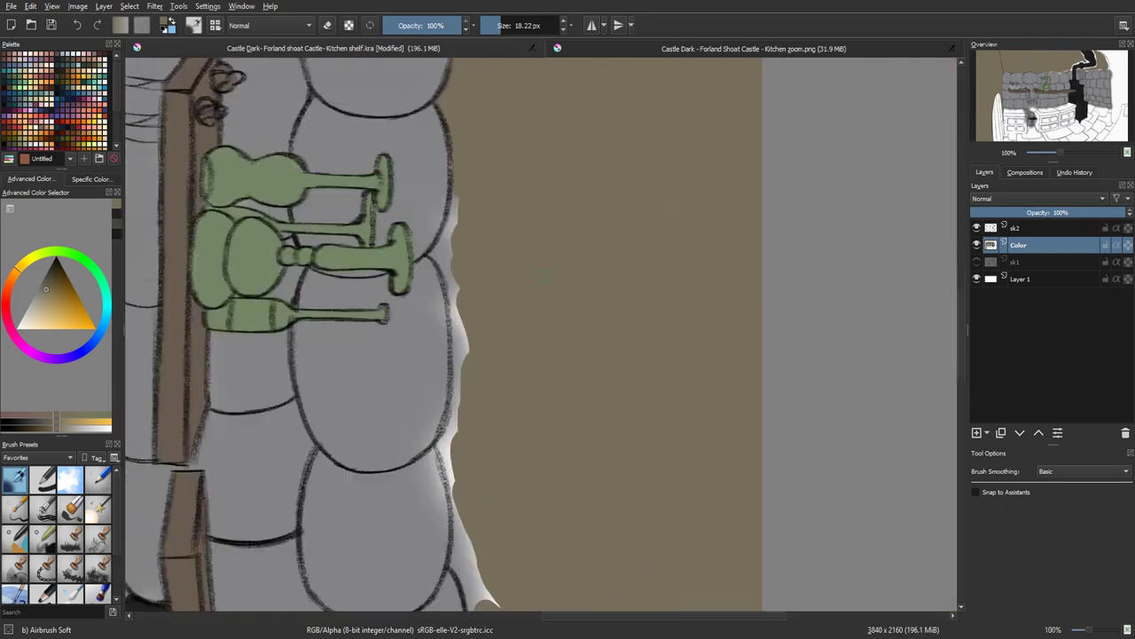
{"action": "scroll", "coordinate": [513, 263], "scroll_direction": "up", "scroll_amount": 2}
{"action": "mouse_move", "coordinate": [399, 194]}
{"action": "left_mouse_down"}
{"action": "mouse_move", "coordinate": [349, 251]}
{"action": "mouse_move", "coordinate": [364, 241]}
{"action": "mouse_move", "coordinate": [387, 257]}
{"action": "mouse_move", "coordinate": [414, 464]}
{"action": "left_mouse_up"}
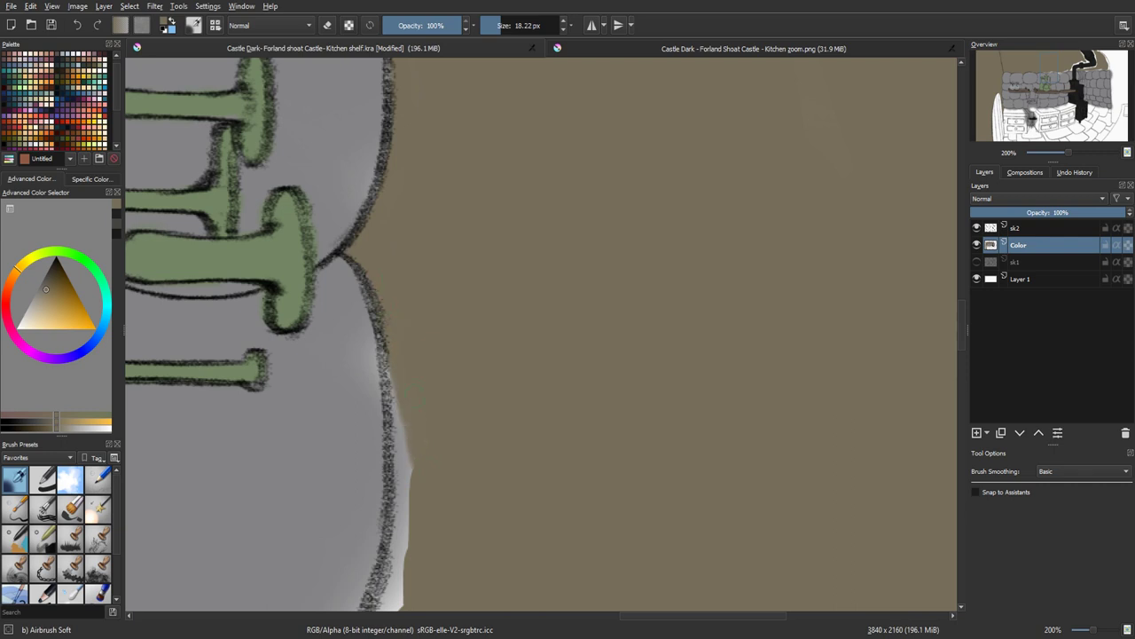
{"action": "mouse_move", "coordinate": [432, 341]}
{"action": "left_mouse_down"}
{"action": "mouse_move", "coordinate": [482, 168]}
{"action": "mouse_move", "coordinate": [451, 257]}
{"action": "mouse_move", "coordinate": [450, 377]}
{"action": "mouse_move", "coordinate": [426, 448]}
{"action": "mouse_move", "coordinate": [452, 397]}
{"action": "mouse_move", "coordinate": [447, 410]}
{"action": "mouse_move", "coordinate": [450, 96]}
{"action": "left_mouse_up"}
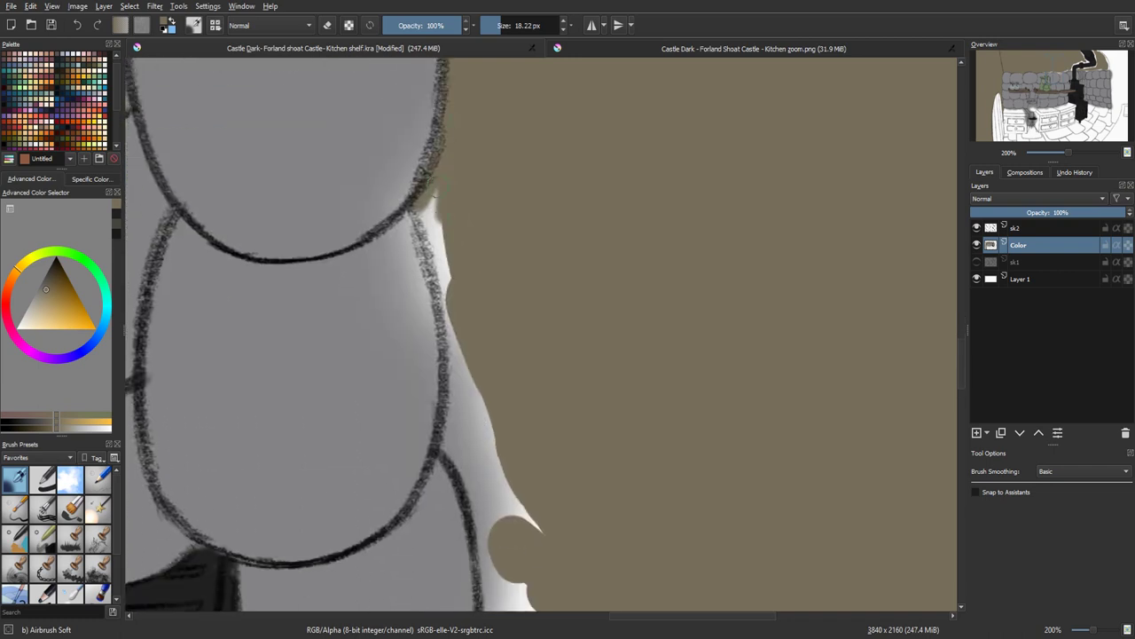
{"action": "mouse_move", "coordinate": [441, 186]}
{"action": "left_mouse_down"}
{"action": "mouse_move", "coordinate": [458, 364]}
{"action": "mouse_move", "coordinate": [455, 386]}
{"action": "mouse_move", "coordinate": [443, 368]}
{"action": "mouse_move", "coordinate": [454, 430]}
{"action": "mouse_move", "coordinate": [441, 438]}
{"action": "mouse_move", "coordinate": [445, 410]}
{"action": "mouse_move", "coordinate": [461, 435]}
{"action": "left_mouse_up"}
Sample the stone grey and cover the pale patch inside the outer edge of the stone near the stovepipe
{"action": "left_click", "coordinate": [280, 447], "text": "ctrl"}
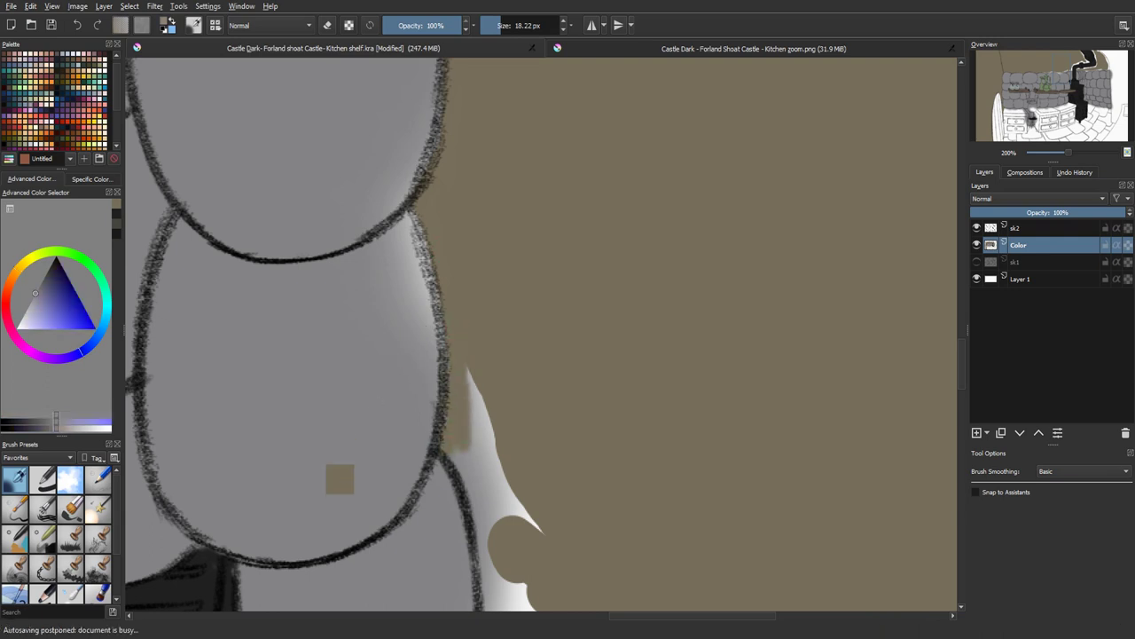
{"action": "mouse_move", "coordinate": [408, 296]}
{"action": "left_mouse_down"}
{"action": "mouse_move", "coordinate": [404, 232]}
{"action": "mouse_move", "coordinate": [407, 354]}
{"action": "mouse_move", "coordinate": [392, 339]}
{"action": "mouse_move", "coordinate": [384, 258]}
{"action": "mouse_move", "coordinate": [377, 266]}
{"action": "mouse_move", "coordinate": [393, 222]}
{"action": "mouse_move", "coordinate": [429, 360]}
{"action": "mouse_move", "coordinate": [419, 271]}
{"action": "left_mouse_up"}
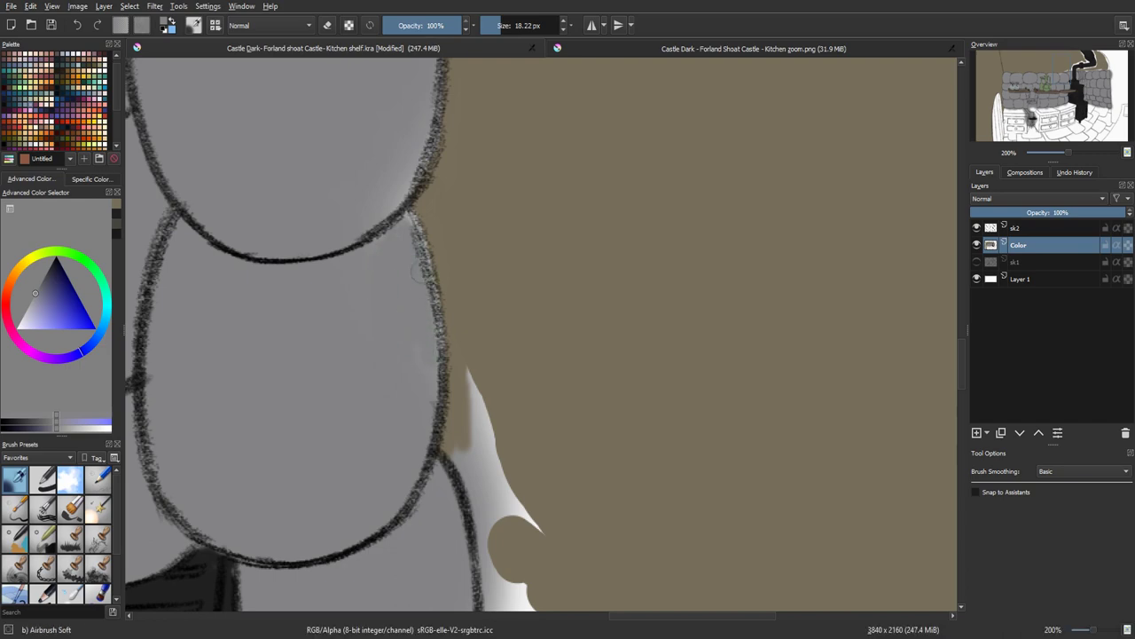
{"action": "key", "text": "minus"}
{"action": "key", "text": "minus"}
{"action": "key", "text": "minus"}
{"action": "key", "text": "minus"}
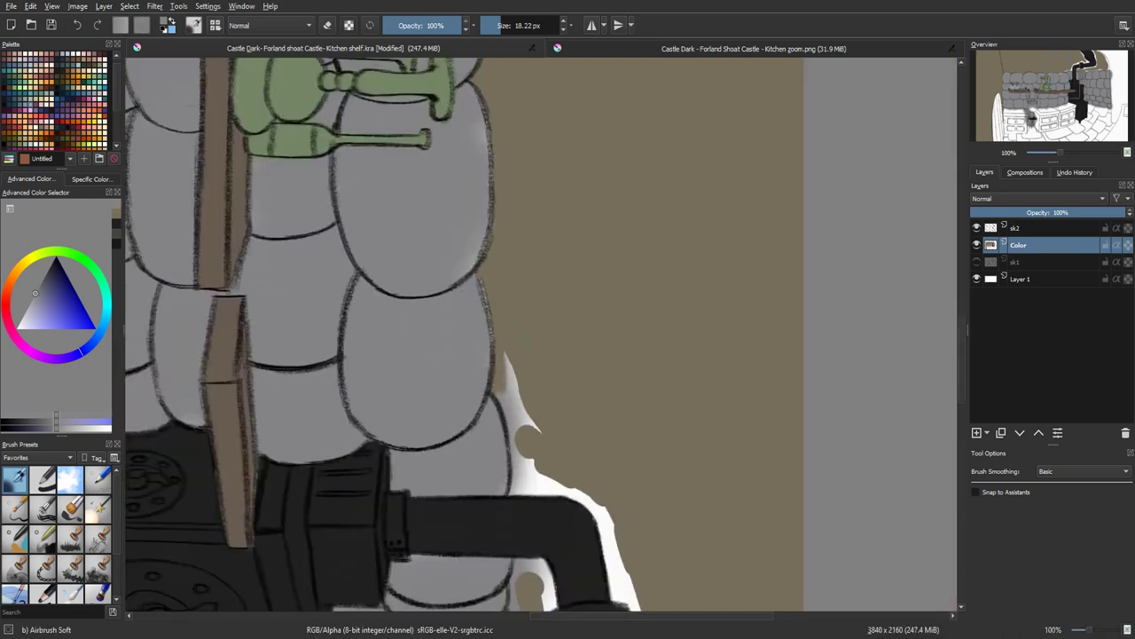
{"action": "key", "text": "plus"}
{"action": "key", "text": "plus"}
{"action": "key", "text": "plus"}
{"action": "key", "text": "plus"}
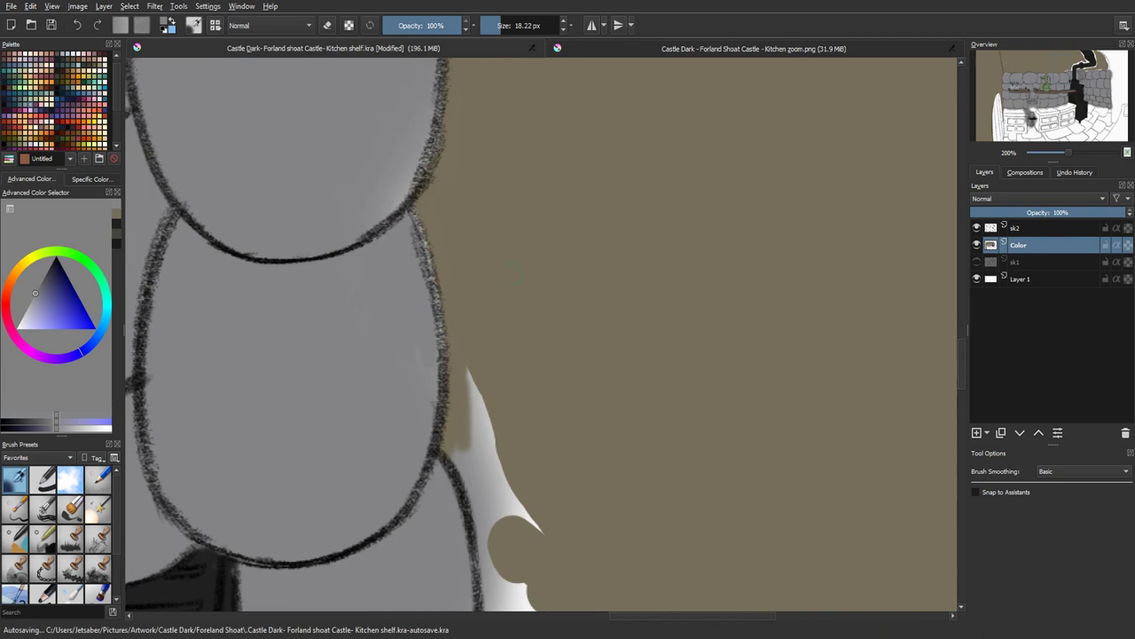
Resample the olive-brown wall colour and paint it down to the top of the stone behind the stovepipe
{"action": "left_click", "coordinate": [520, 281], "text": "ctrl"}
{"action": "mouse_move", "coordinate": [427, 226]}
{"action": "left_mouse_down"}
{"action": "mouse_move", "coordinate": [447, 300]}
{"action": "mouse_move", "coordinate": [426, 227]}
{"action": "left_mouse_up"}
{"action": "mouse_move", "coordinate": [474, 374]}
{"action": "left_mouse_down"}
{"action": "mouse_move", "coordinate": [480, 432]}
{"action": "mouse_move", "coordinate": [548, 544]}
{"action": "mouse_move", "coordinate": [495, 312]}
{"action": "left_mouse_up"}
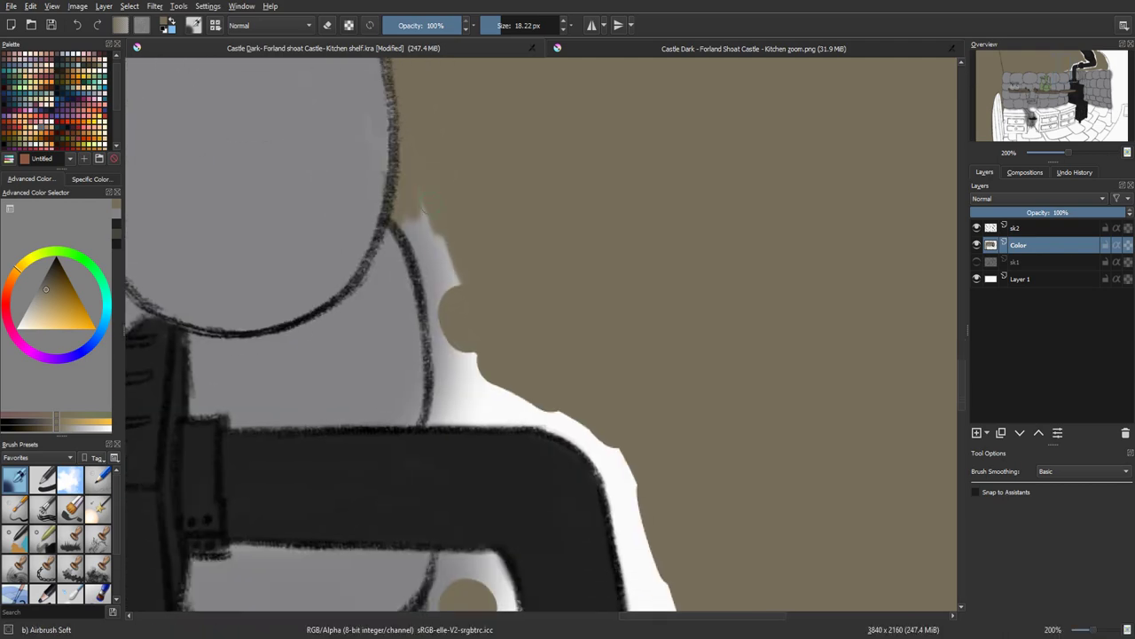
{"action": "mouse_move", "coordinate": [435, 217]}
{"action": "left_mouse_down"}
{"action": "mouse_move", "coordinate": [450, 252]}
{"action": "mouse_move", "coordinate": [430, 259]}
{"action": "mouse_move", "coordinate": [414, 230]}
{"action": "left_mouse_up"}
{"action": "left_click_drag", "start_coordinate": [439, 298], "coordinate": [401, 232]}
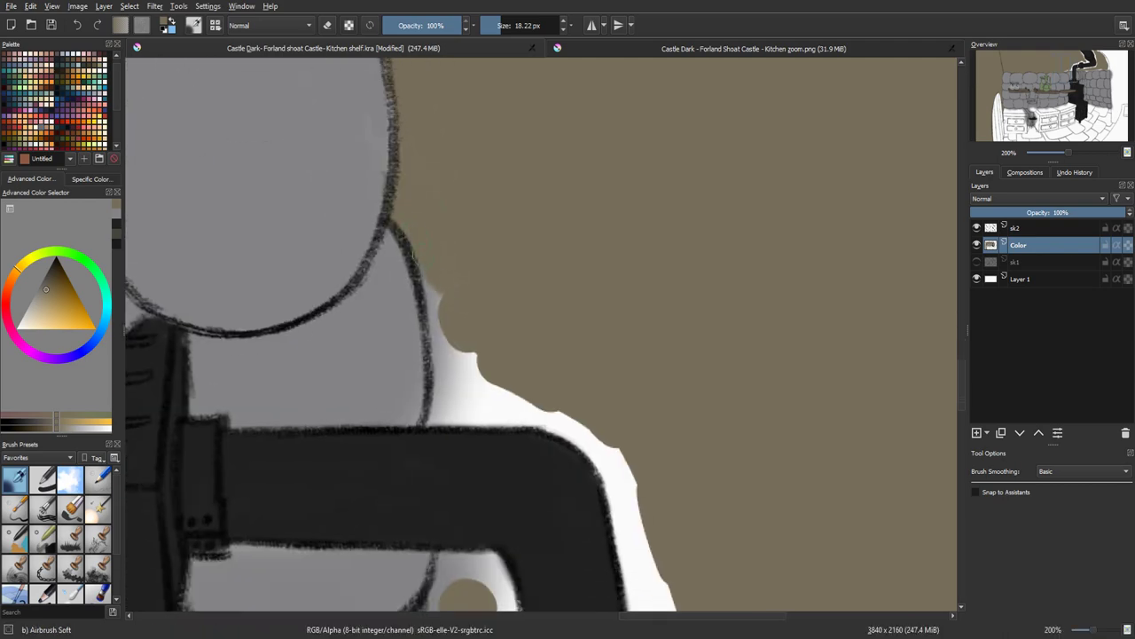
{"action": "left_click_drag", "start_coordinate": [440, 331], "coordinate": [449, 353]}
Sample the stone grey and touch up the pale spots along the upper edges of the wall's top stones
{"action": "scroll", "coordinate": [449, 353], "scroll_direction": "down", "scroll_amount": 5}
{"action": "left_click", "coordinate": [461, 319], "text": "ctrl"}
{"action": "scroll", "coordinate": [354, 266], "scroll_direction": "up", "scroll_amount": 5}
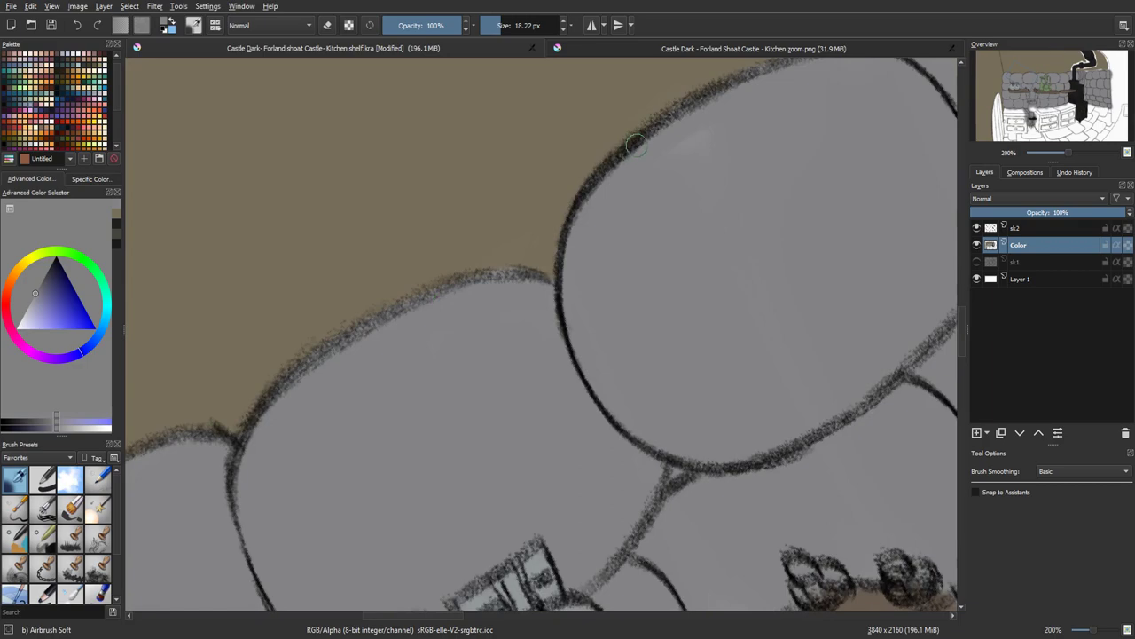
{"action": "key", "text": "5"}
{"action": "mouse_move", "coordinate": [454, 286]}
{"action": "left_mouse_down"}
{"action": "mouse_move", "coordinate": [463, 324]}
{"action": "mouse_move", "coordinate": [497, 212]}
{"action": "left_mouse_up"}
{"action": "left_click_drag", "start_coordinate": [510, 186], "coordinate": [678, 116]}
{"action": "scroll", "coordinate": [621, 133], "scroll_direction": "down", "scroll_amount": 4}
{"action": "scroll", "coordinate": [692, 160], "scroll_direction": "up", "scroll_amount": 3}
{"action": "mouse_move", "coordinate": [443, 152]}
{"action": "left_mouse_down"}
{"action": "mouse_move", "coordinate": [515, 288]}
{"action": "mouse_move", "coordinate": [534, 387]}
{"action": "left_mouse_up"}
{"action": "scroll", "coordinate": [532, 320], "scroll_direction": "up", "scroll_amount": 1}
{"action": "left_click", "coordinate": [452, 183], "text": "ctrl"}
{"action": "left_click_drag", "start_coordinate": [452, 183], "coordinate": [447, 149]}
{"action": "left_click", "coordinate": [541, 293], "text": "ctrl"}
{"action": "left_click_drag", "start_coordinate": [504, 262], "coordinate": [514, 341]}
Rotate the canvas and paint the wall olive-brown along the stovepipe from the upper elbow past the middle collar at 11.47 px
{"action": "scroll", "coordinate": [532, 346], "scroll_direction": "down", "scroll_amount": 1}
{"action": "key", "text": "4"}
{"action": "key", "text": "4"}
{"action": "key", "text": "4"}
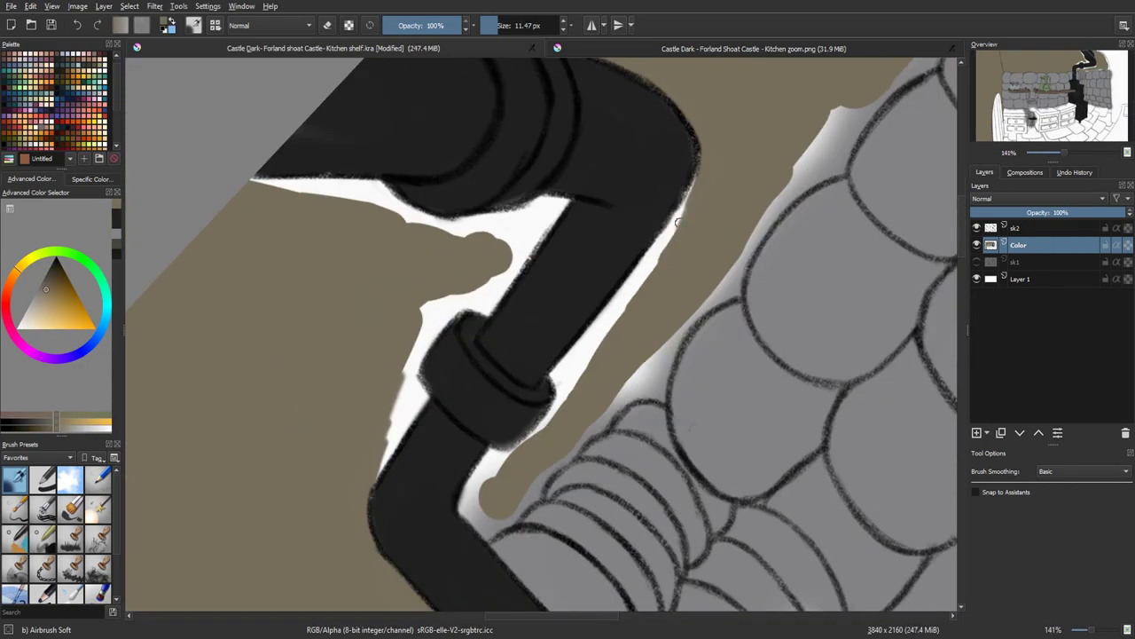
{"action": "left_click_drag", "start_coordinate": [624, 306], "coordinate": [694, 177]}
{"action": "left_click", "coordinate": [678, 169], "text": "ctrl"}
{"action": "left_click_drag", "start_coordinate": [688, 194], "coordinate": [688, 161]}
{"action": "left_click", "coordinate": [679, 293], "text": "ctrl"}
{"action": "left_click_drag", "start_coordinate": [646, 346], "coordinate": [569, 459]}
{"action": "scroll", "coordinate": [612, 373], "scroll_direction": "up", "scroll_amount": 1}
{"action": "left_click_drag", "start_coordinate": [710, 291], "coordinate": [616, 444]}
{"action": "left_click", "coordinate": [647, 251], "text": "ctrl"}
{"action": "left_click", "coordinate": [683, 319], "text": "ctrl"}
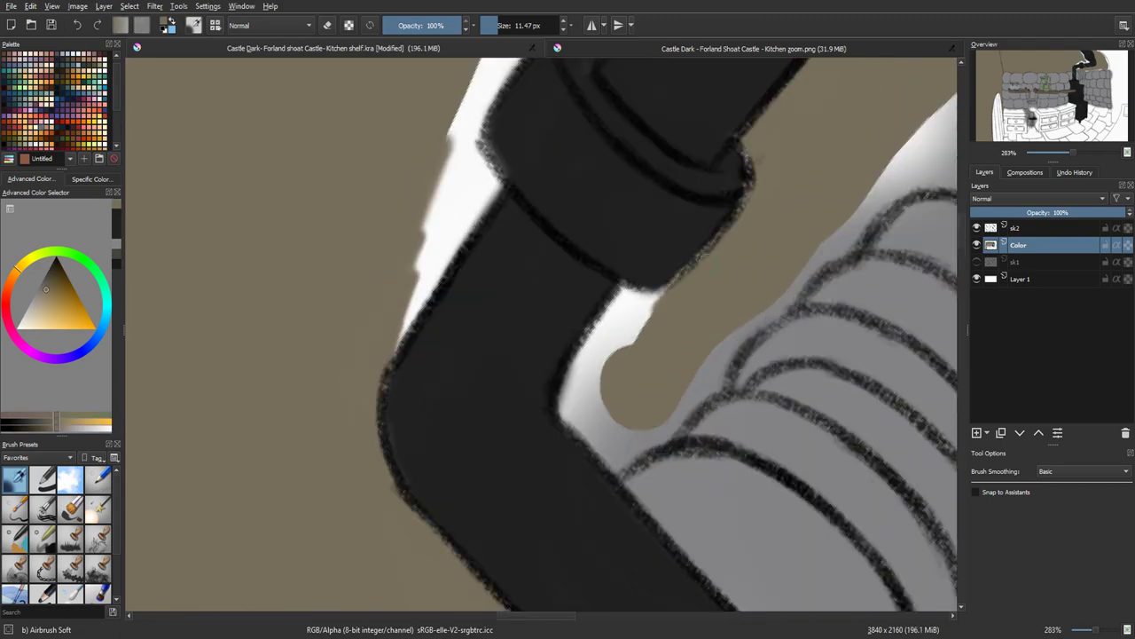
Paint the wall olive-brown in the gap between the stovepipe's middle collar and the neighbouring stones at 11.47 px
{"action": "left_click_drag", "start_coordinate": [652, 300], "coordinate": [568, 416]}
{"action": "scroll", "coordinate": [737, 283], "scroll_direction": "down", "scroll_amount": 3}
{"action": "scroll", "coordinate": [543, 346], "scroll_direction": "up", "scroll_amount": 5}
{"action": "left_click_drag", "start_coordinate": [625, 528], "coordinate": [772, 395]}
{"action": "left_click_drag", "start_coordinate": [772, 395], "coordinate": [493, 578]}
{"action": "left_click_drag", "start_coordinate": [637, 419], "coordinate": [714, 324]}
{"action": "left_click_drag", "start_coordinate": [754, 240], "coordinate": [685, 316]}
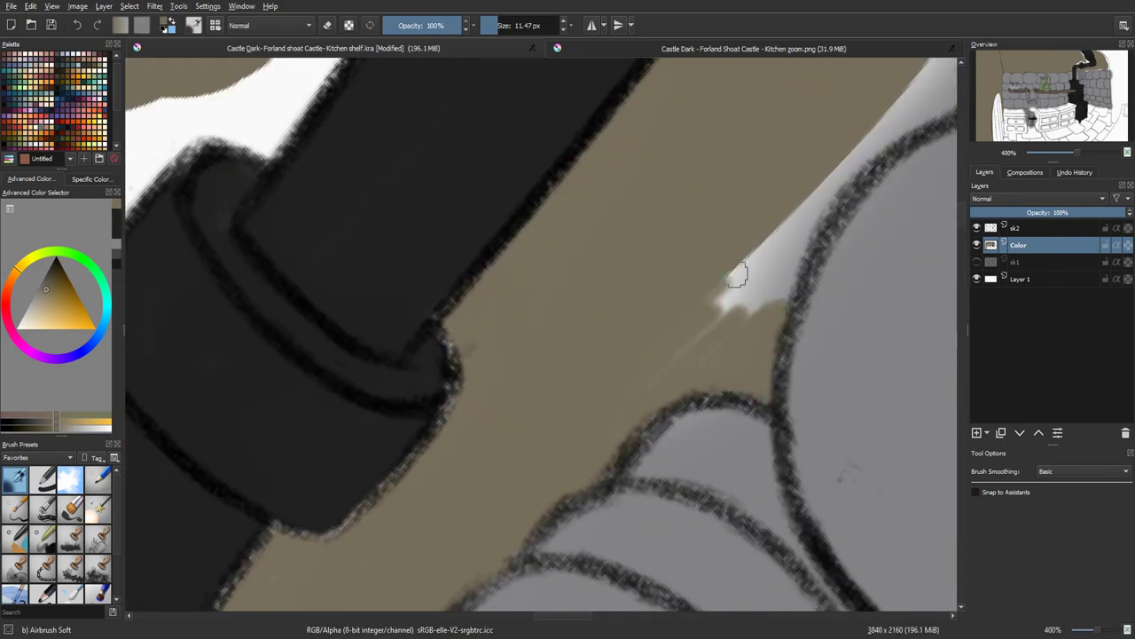
{"action": "left_click_drag", "start_coordinate": [736, 278], "coordinate": [847, 106]}
{"action": "left_click_drag", "start_coordinate": [847, 106], "coordinate": [680, 353]}
{"action": "left_click_drag", "start_coordinate": [750, 342], "coordinate": [595, 483]}
Straighten the canvas and paint the wall olive-brown around the stovepipe's upper bend at 13.92 px
{"action": "scroll", "coordinate": [727, 356], "scroll_direction": "down", "scroll_amount": 3}
{"action": "scroll", "coordinate": [621, 221], "scroll_direction": "up", "scroll_amount": 1}
{"action": "key", "text": "6"}
{"action": "key", "text": "6"}
{"action": "key", "text": "6"}
{"action": "scroll", "coordinate": [550, 355], "scroll_direction": "up", "scroll_amount": 1}
{"action": "mouse_move", "coordinate": [496, 461]}
{"action": "left_mouse_down"}
{"action": "mouse_move", "coordinate": [551, 488]}
{"action": "mouse_move", "coordinate": [532, 257]}
{"action": "left_mouse_up"}
{"action": "scroll", "coordinate": [550, 399], "scroll_direction": "down", "scroll_amount": 1}
{"action": "key", "text": "5"}
{"action": "left_click_drag", "start_coordinate": [479, 133], "coordinate": [543, 417]}
{"action": "left_click_drag", "start_coordinate": [385, 286], "coordinate": [536, 444]}
{"action": "left_click_drag", "start_coordinate": [497, 390], "coordinate": [580, 343]}
{"action": "left_click_drag", "start_coordinate": [337, 426], "coordinate": [760, 332]}
{"action": "left_click_drag", "start_coordinate": [297, 111], "coordinate": [399, 248]}
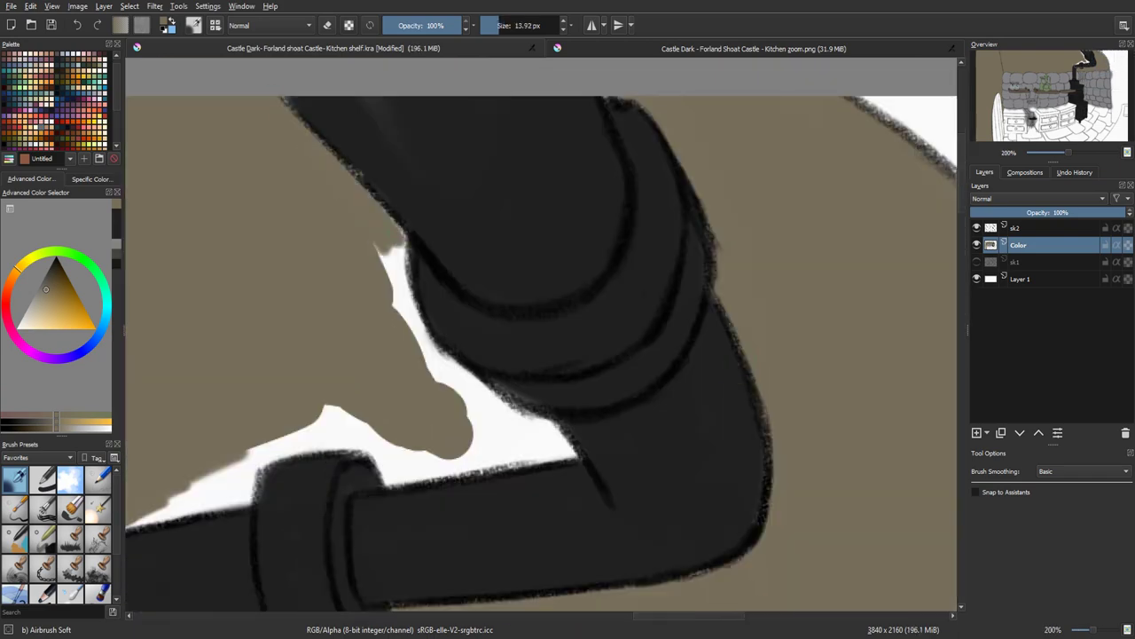
Paint the wall olive-brown along the inner edge of the stovepipe's upper collars down to the bend
{"action": "scroll", "coordinate": [621, 355], "scroll_direction": "down", "scroll_amount": 5}
{"action": "key", "text": "plus"}
{"action": "key", "text": "plus"}
{"action": "key", "text": "plus"}
{"action": "left_click_drag", "start_coordinate": [684, 422], "coordinate": [510, 634]}
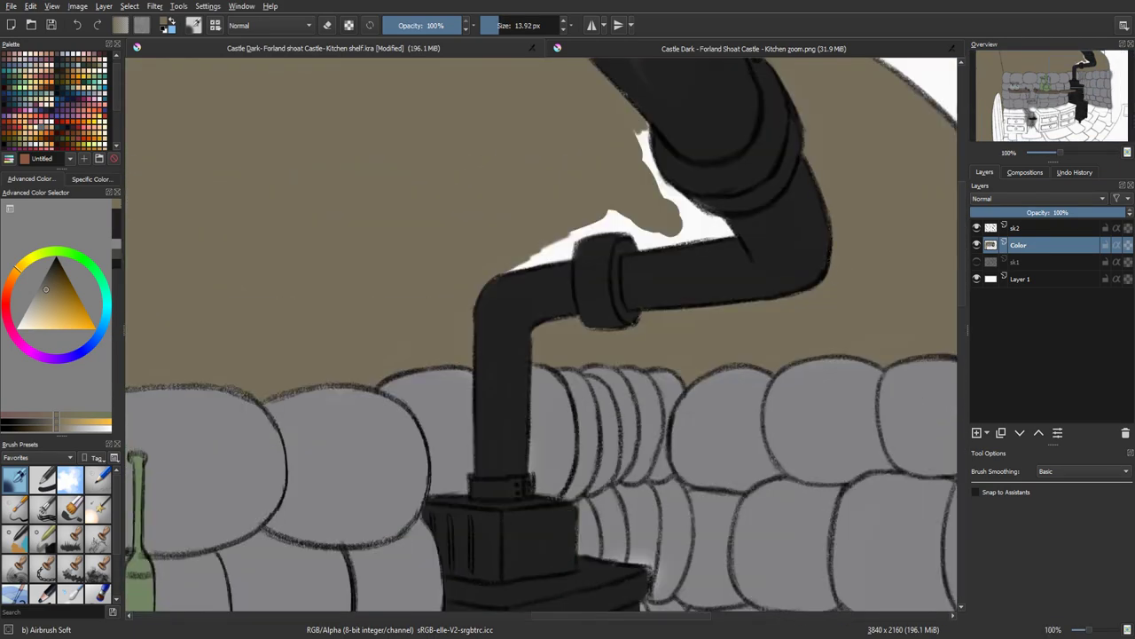
{"action": "key", "text": "plus"}
{"action": "key", "text": "plus"}
{"action": "left_click_drag", "start_coordinate": [811, 391], "coordinate": [662, 470]}
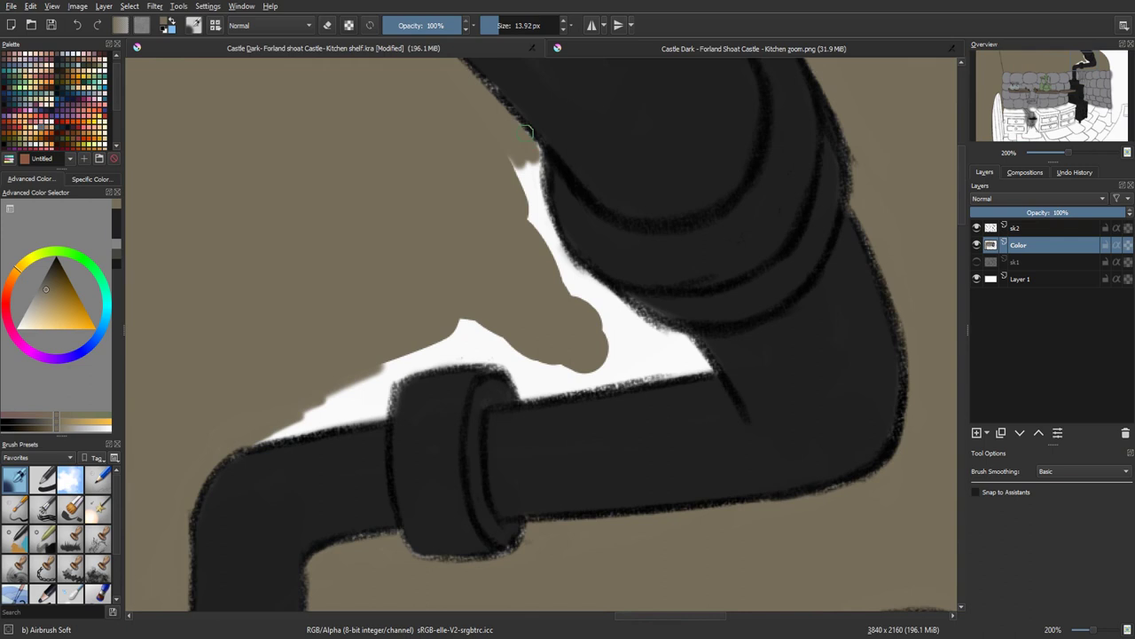
{"action": "mouse_move", "coordinate": [539, 148]}
{"action": "left_mouse_down"}
{"action": "mouse_move", "coordinate": [529, 199]}
{"action": "mouse_move", "coordinate": [557, 261]}
{"action": "mouse_move", "coordinate": [642, 328]}
{"action": "mouse_move", "coordinate": [676, 332]}
{"action": "mouse_move", "coordinate": [708, 367]}
{"action": "mouse_move", "coordinate": [696, 345]}
{"action": "left_mouse_up"}
{"action": "key", "text": "ctrl+z"}
{"action": "key", "text": "ctrl+z"}
{"action": "key", "text": "ctrl+z"}
{"action": "key", "text": "ctrl+z"}
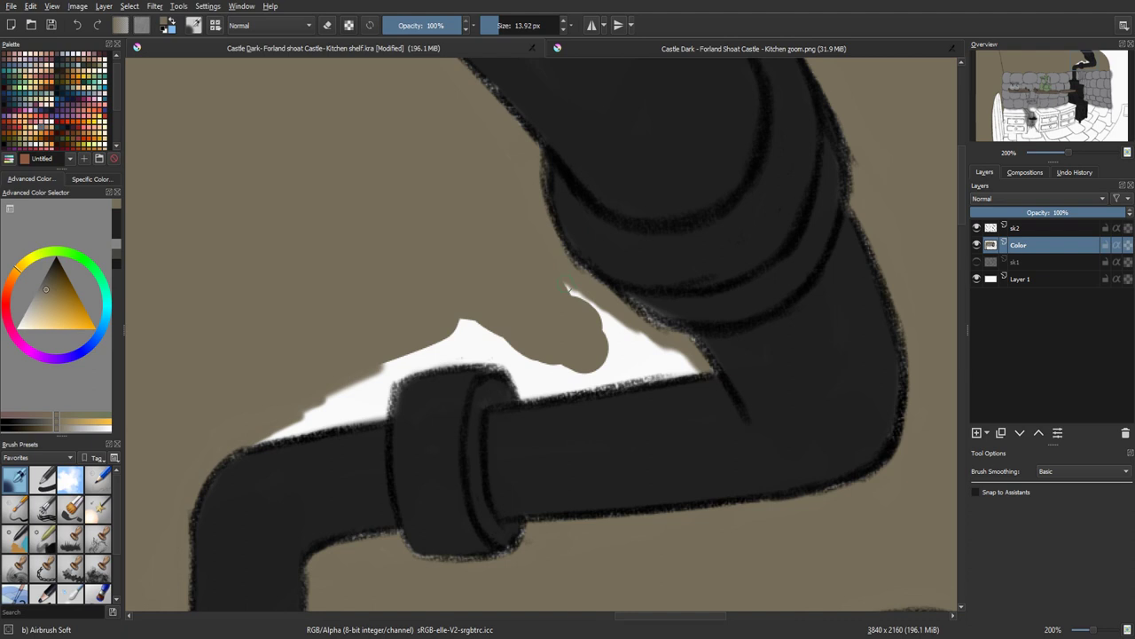
{"action": "mouse_move", "coordinate": [585, 298]}
{"action": "left_mouse_down"}
{"action": "mouse_move", "coordinate": [614, 336]}
{"action": "mouse_move", "coordinate": [693, 366]}
{"action": "left_mouse_up"}
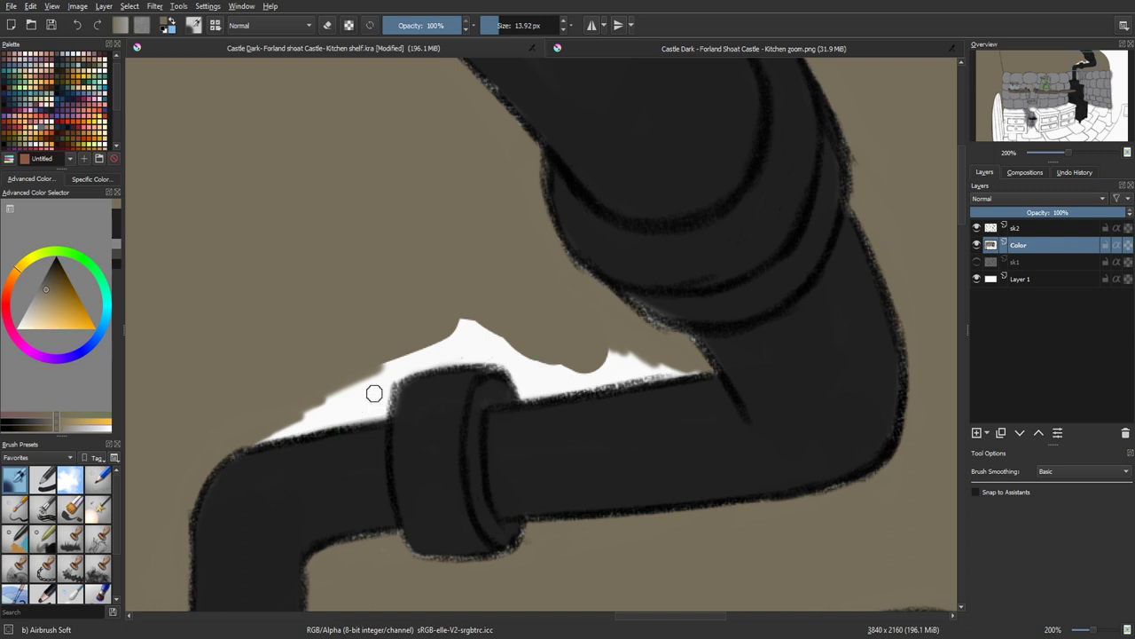
Fill the remaining white wall above the horizontal pipe and its collar with olive-brown
{"action": "mouse_move", "coordinate": [266, 439]}
{"action": "left_mouse_down"}
{"action": "mouse_move", "coordinate": [382, 411]}
{"action": "mouse_move", "coordinate": [311, 415]}
{"action": "mouse_move", "coordinate": [390, 369]}
{"action": "mouse_move", "coordinate": [382, 396]}
{"action": "mouse_move", "coordinate": [406, 359]}
{"action": "mouse_move", "coordinate": [470, 325]}
{"action": "mouse_move", "coordinate": [415, 360]}
{"action": "mouse_move", "coordinate": [507, 349]}
{"action": "left_mouse_up"}
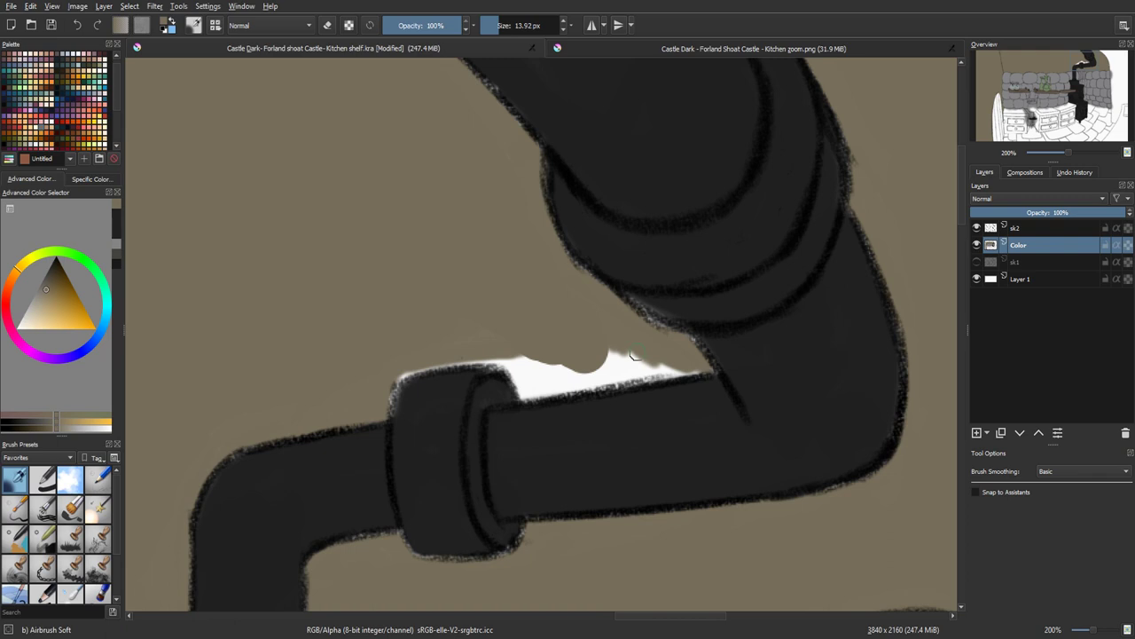
{"action": "mouse_move", "coordinate": [586, 360]}
{"action": "left_mouse_down"}
{"action": "mouse_move", "coordinate": [690, 368]}
{"action": "mouse_move", "coordinate": [577, 385]}
{"action": "mouse_move", "coordinate": [645, 387]}
{"action": "mouse_move", "coordinate": [677, 371]}
{"action": "mouse_move", "coordinate": [594, 380]}
{"action": "mouse_move", "coordinate": [604, 361]}
{"action": "mouse_move", "coordinate": [527, 396]}
{"action": "mouse_move", "coordinate": [568, 373]}
{"action": "mouse_move", "coordinate": [512, 385]}
{"action": "left_mouse_up"}
{"action": "key", "text": "ctrl+z"}
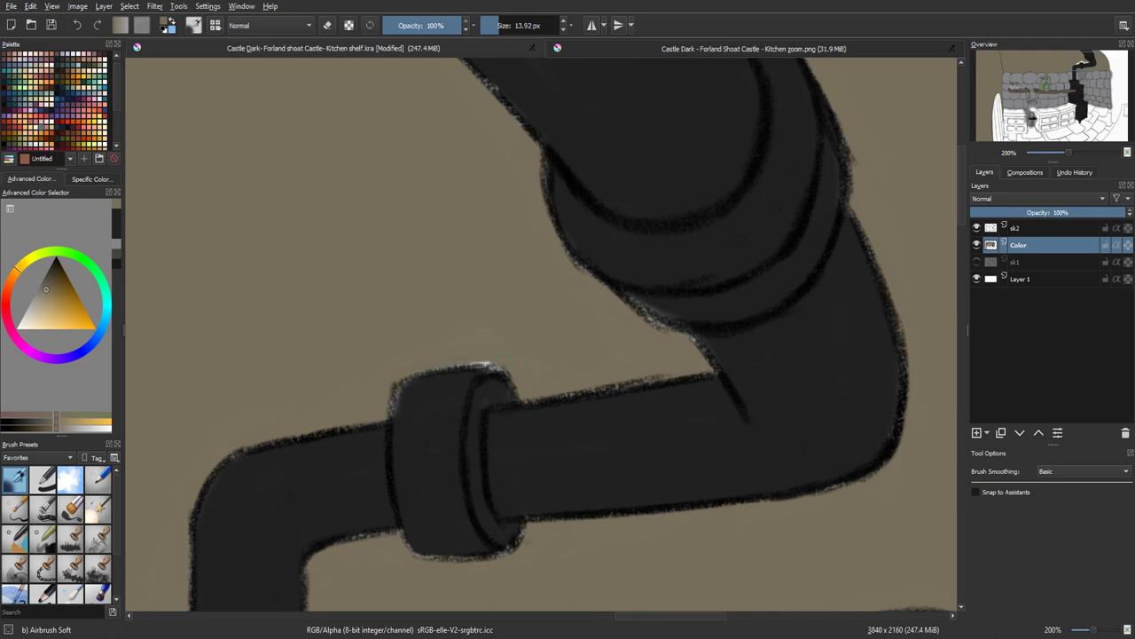
Save the kitchen shelf painting
{"action": "key", "text": "minus"}
{"action": "key", "text": "minus"}
{"action": "key", "text": "minus"}
{"action": "key", "text": "minus"}
{"action": "key", "text": "minus"}
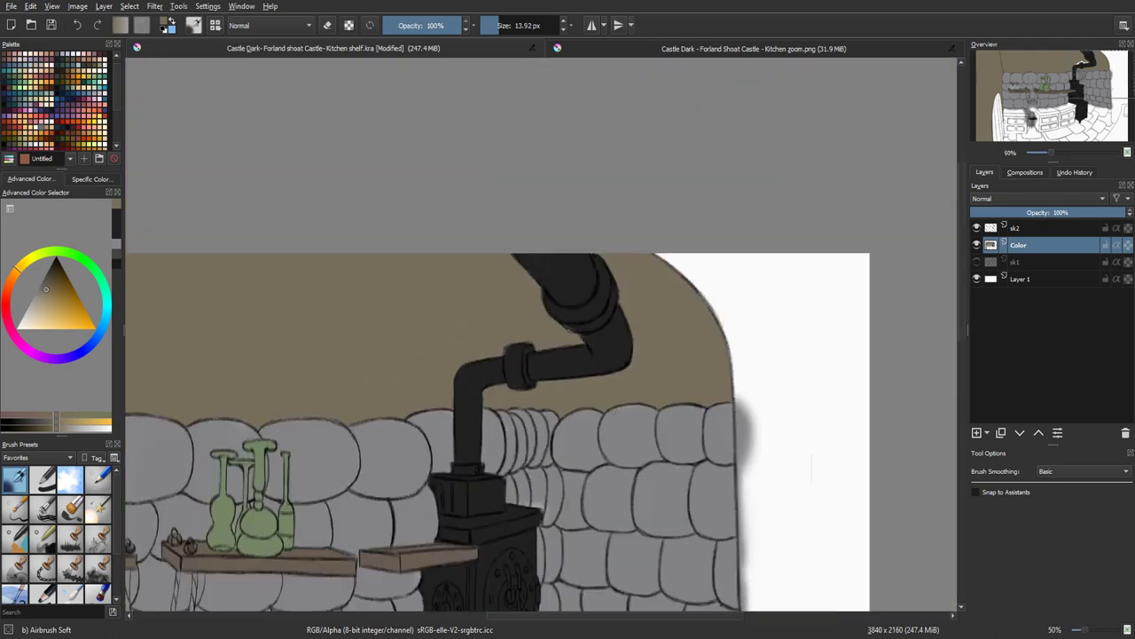
{"action": "left_click_drag", "start_coordinate": [771, 369], "coordinate": [894, 261]}
{"action": "key", "text": "minus"}
{"action": "scroll", "coordinate": [528, 338], "scroll_direction": "up", "scroll_amount": 1}
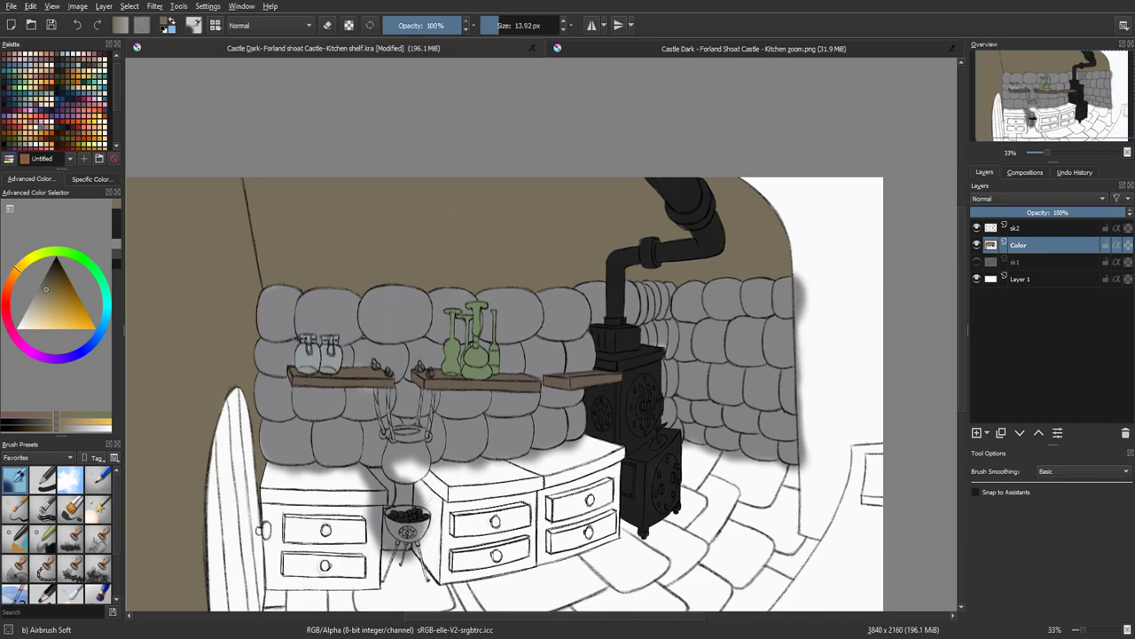
{"action": "left_click_drag", "start_coordinate": [736, 419], "coordinate": [696, 371]}
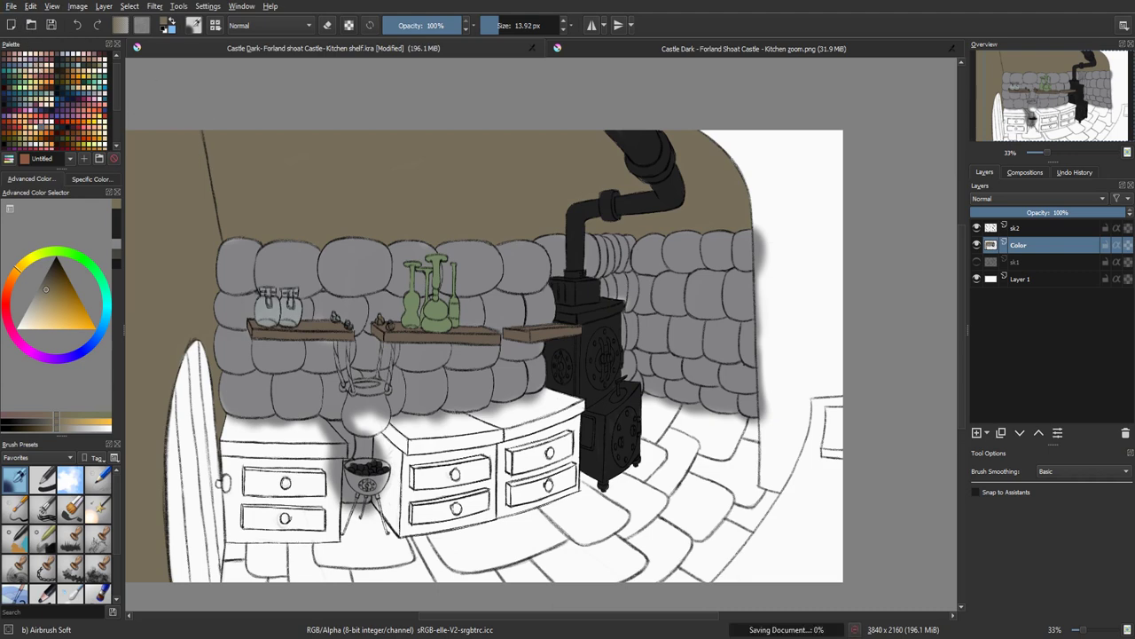
{"action": "left_click_drag", "start_coordinate": [497, 355], "coordinate": [479, 418]}
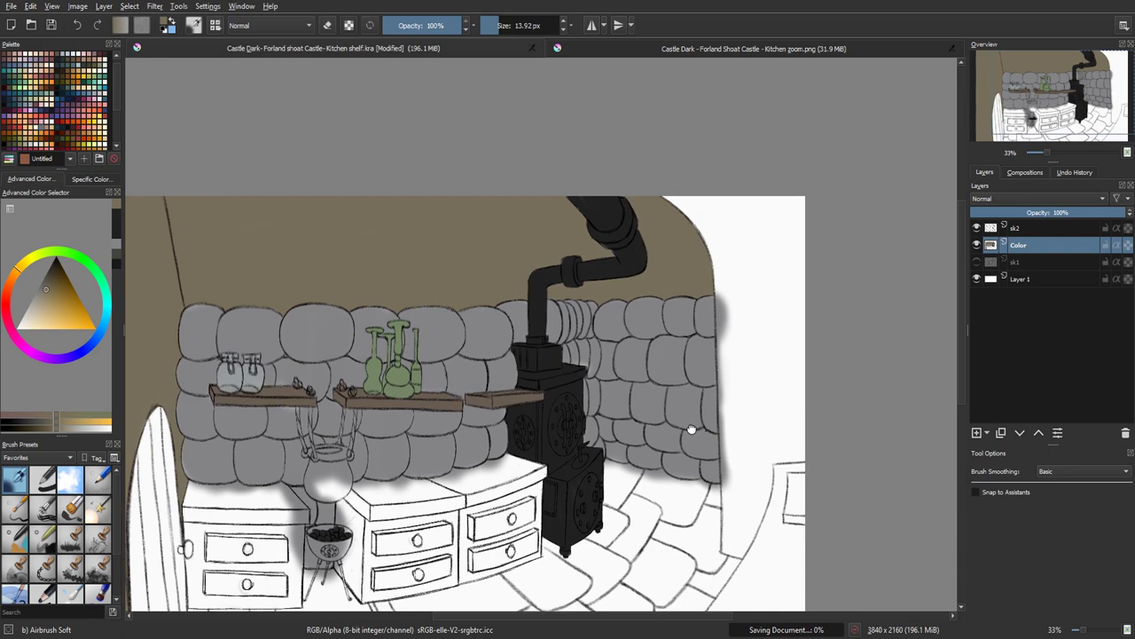
{"action": "left_click_drag", "start_coordinate": [692, 429], "coordinate": [665, 390]}
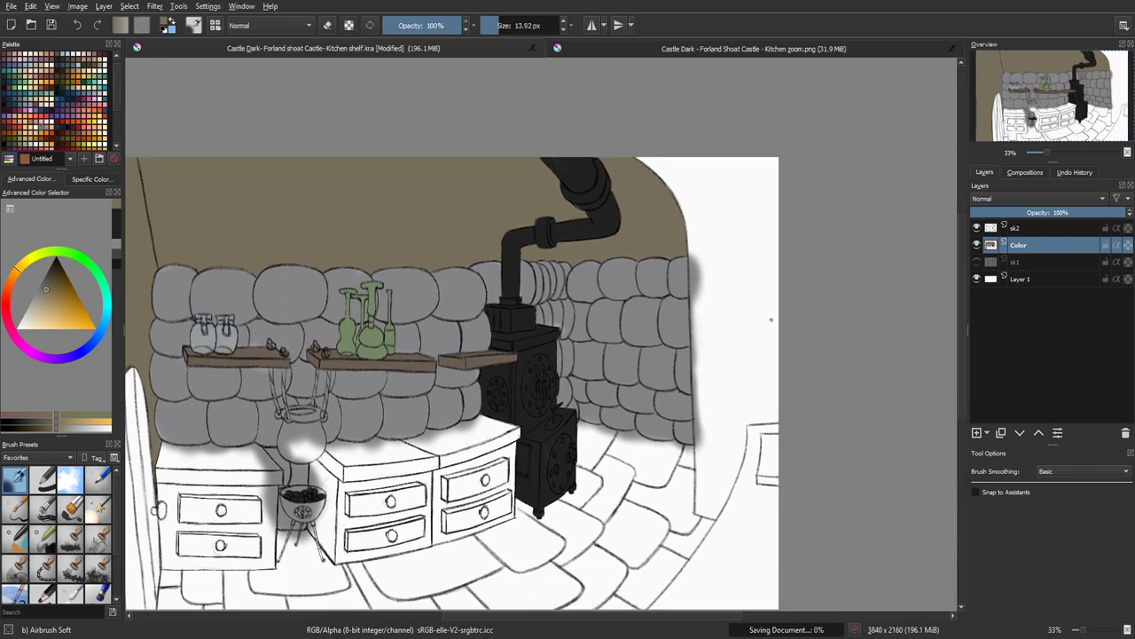
{"action": "left_click_drag", "start_coordinate": [739, 369], "coordinate": [728, 307]}
Block in the curved foreground wall and the fronts and sides of the drawer cabinets with light beige
{"action": "left_click_drag", "start_coordinate": [717, 495], "coordinate": [671, 531]}
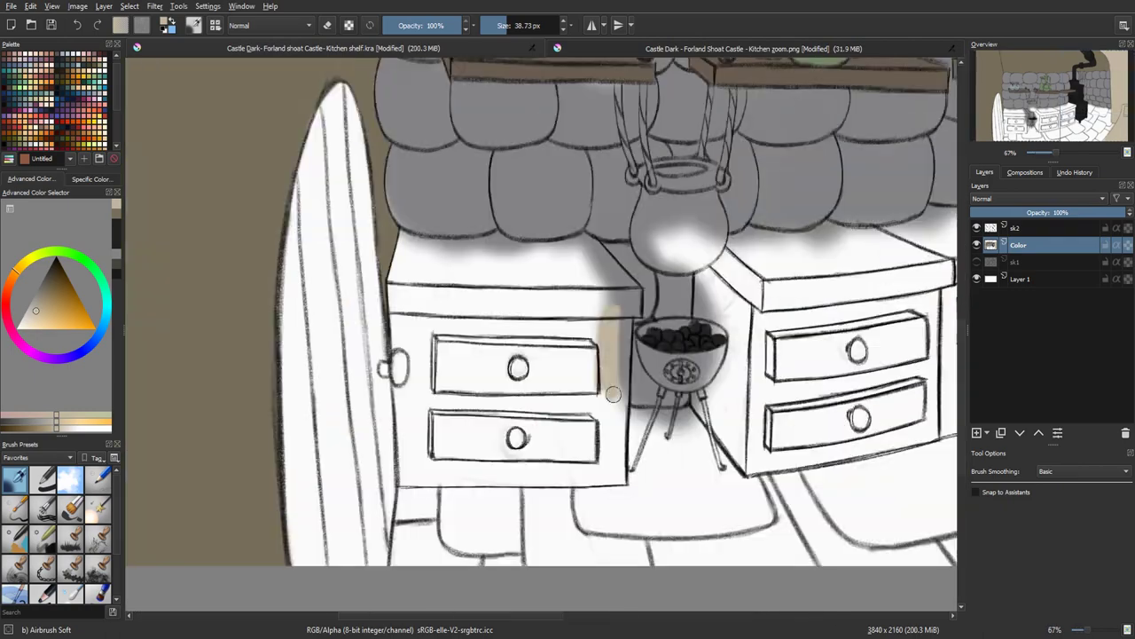
{"action": "mouse_move", "coordinate": [614, 394]}
{"action": "left_mouse_down"}
{"action": "mouse_move", "coordinate": [403, 385]}
{"action": "mouse_move", "coordinate": [626, 324]}
{"action": "mouse_move", "coordinate": [610, 497]}
{"action": "left_mouse_up"}
{"action": "scroll", "coordinate": [611, 355], "scroll_direction": "down", "scroll_amount": 1}
{"action": "scroll", "coordinate": [541, 337], "scroll_direction": "up", "scroll_amount": 1}
{"action": "mouse_move", "coordinate": [540, 71]}
{"action": "left_mouse_down"}
{"action": "mouse_move", "coordinate": [597, 292]}
{"action": "mouse_move", "coordinate": [406, 444]}
{"action": "left_mouse_up"}
{"action": "key", "text": "ctrl+z"}
{"action": "key", "text": "ctrl+z"}
{"action": "left_click_drag", "start_coordinate": [603, 275], "coordinate": [623, 228]}
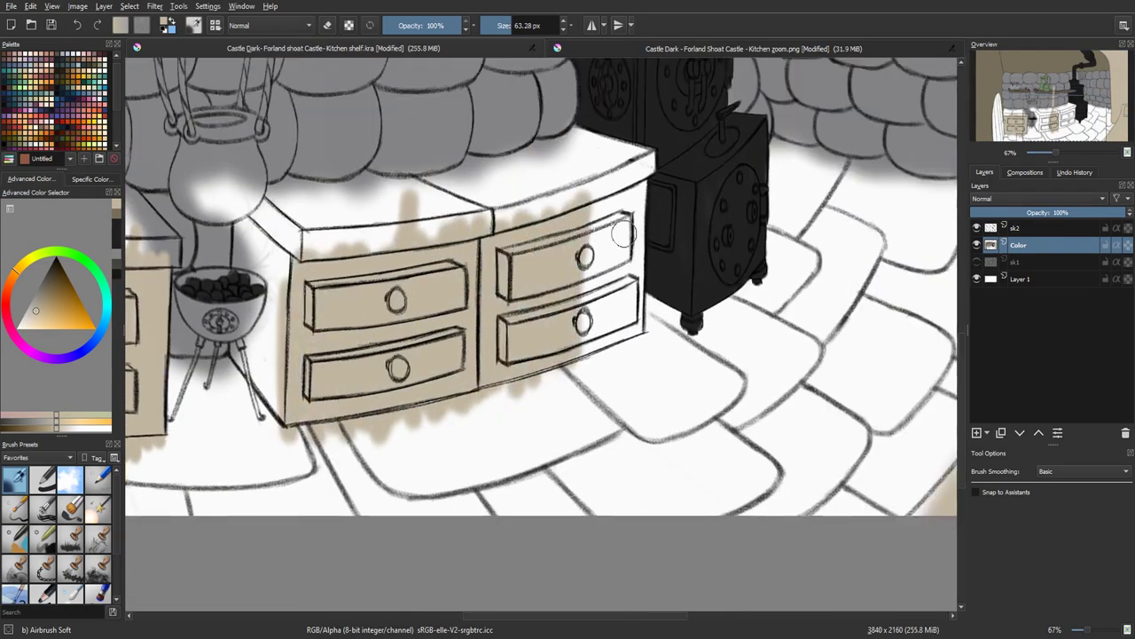
{"action": "scroll", "coordinate": [624, 228], "scroll_direction": "up", "scroll_amount": 2}
{"action": "left_click_drag", "start_coordinate": [577, 183], "coordinate": [590, 337]}
{"action": "scroll", "coordinate": [532, 310], "scroll_direction": "down", "scroll_amount": 1}
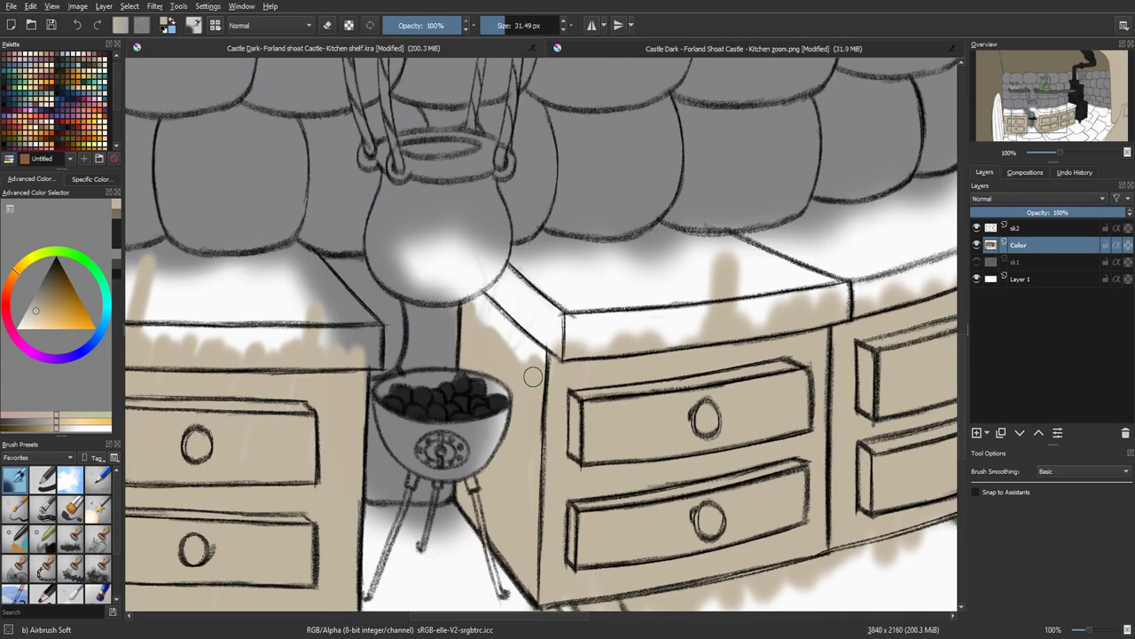
Switch to a dark grey and block in the countertop of the cabinets beside the stove, starting at 78.71 px
{"action": "mouse_move", "coordinate": [803, 254]}
{"action": "left_mouse_down"}
{"action": "mouse_move", "coordinate": [368, 271]}
{"action": "mouse_move", "coordinate": [395, 306]}
{"action": "left_mouse_up"}
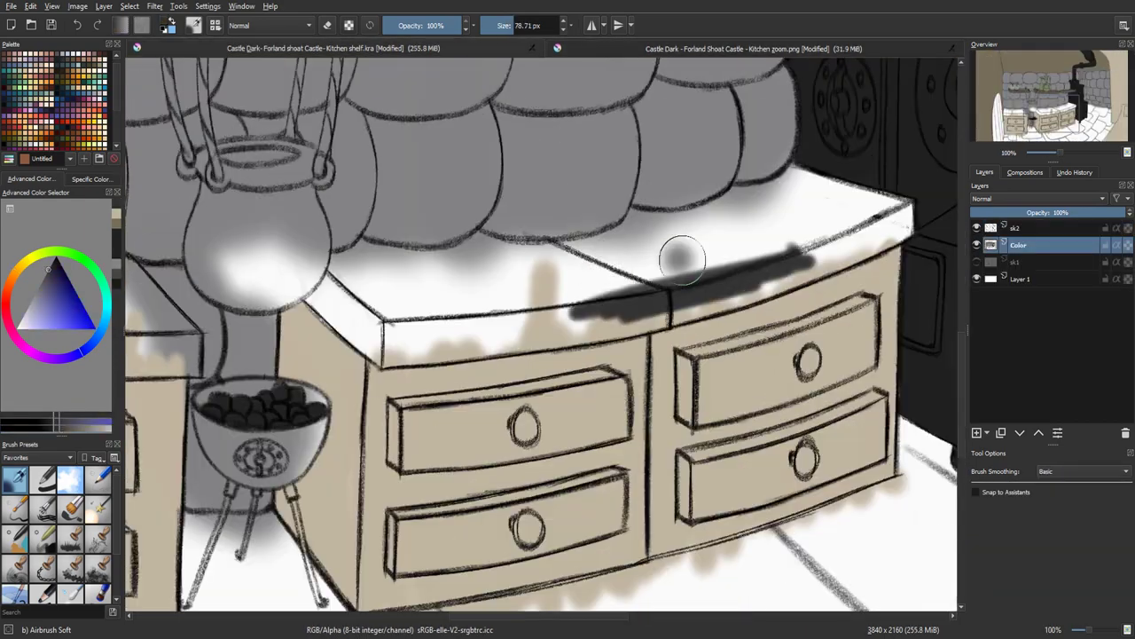
{"action": "left_click_drag", "start_coordinate": [266, 399], "coordinate": [826, 281]}
{"action": "mouse_move", "coordinate": [426, 200]}
{"action": "left_mouse_down"}
{"action": "mouse_move", "coordinate": [532, 155]}
{"action": "mouse_move", "coordinate": [722, 222]}
{"action": "left_mouse_up"}
{"action": "scroll", "coordinate": [656, 400], "scroll_direction": "down", "scroll_amount": 3}
{"action": "scroll", "coordinate": [701, 289], "scroll_direction": "up", "scroll_amount": 4}
{"action": "mouse_move", "coordinate": [395, 301]}
{"action": "left_mouse_down"}
{"action": "mouse_move", "coordinate": [426, 272]}
{"action": "mouse_move", "coordinate": [489, 259]}
{"action": "left_mouse_up"}
{"action": "key", "text": "4"}
{"action": "key", "text": "4"}
{"action": "key", "text": "4"}
{"action": "left_click_drag", "start_coordinate": [451, 306], "coordinate": [603, 231]}
{"action": "key", "text": "5"}
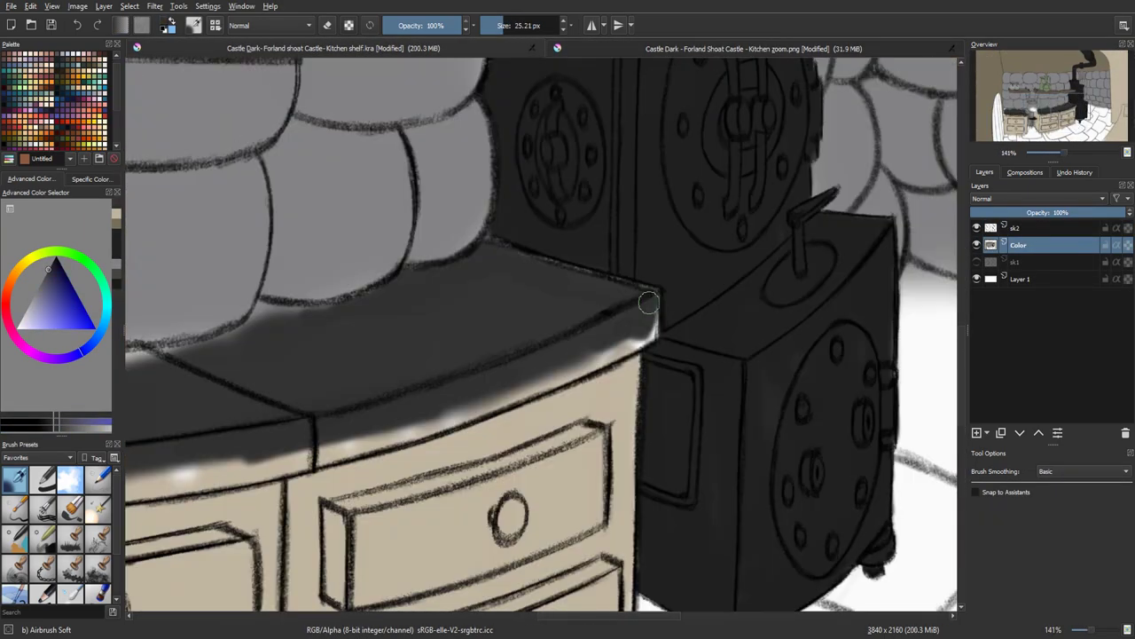
Fill the dark grey out to the end, front edge and inner corner of the countertop beside the stove
{"action": "left_click_drag", "start_coordinate": [646, 302], "coordinate": [650, 341]}
{"action": "mouse_move", "coordinate": [624, 354]}
{"action": "left_mouse_down"}
{"action": "mouse_move", "coordinate": [671, 317]}
{"action": "mouse_move", "coordinate": [611, 342]}
{"action": "left_mouse_up"}
{"action": "scroll", "coordinate": [690, 306], "scroll_direction": "down", "scroll_amount": 2}
{"action": "scroll", "coordinate": [271, 374], "scroll_direction": "up", "scroll_amount": 4}
{"action": "left_click_drag", "start_coordinate": [856, 222], "coordinate": [497, 275]}
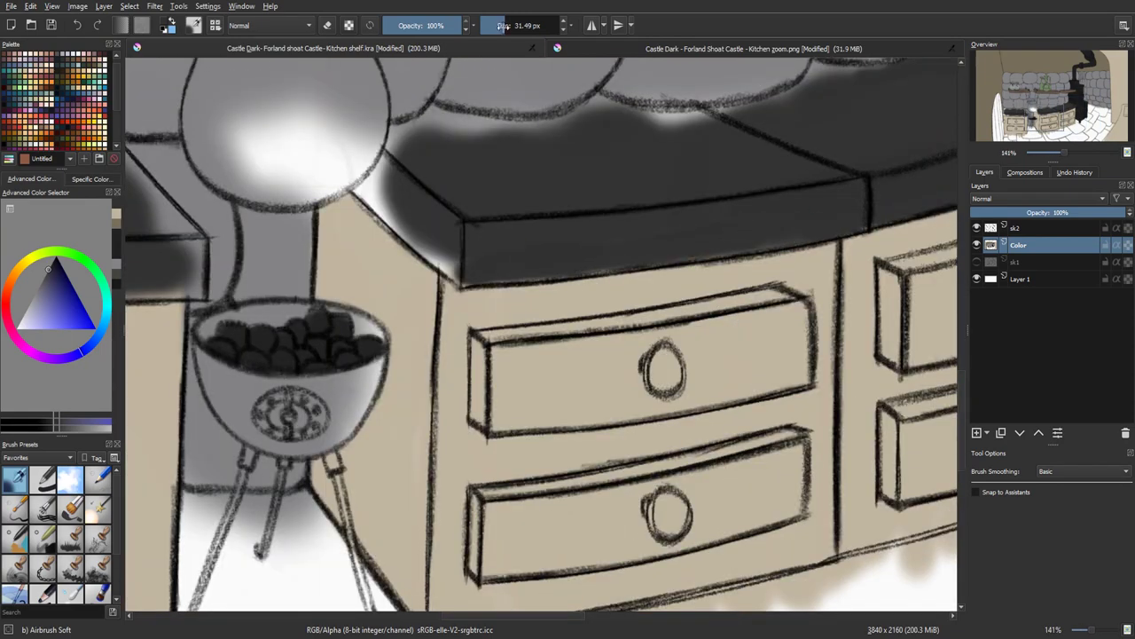
{"action": "mouse_move", "coordinate": [807, 247]}
{"action": "left_mouse_down"}
{"action": "mouse_move", "coordinate": [456, 266]}
{"action": "mouse_move", "coordinate": [399, 130]}
{"action": "mouse_move", "coordinate": [680, 127]}
{"action": "left_mouse_up"}
Paint the countertop of the cabinet beside the door dark grey up to its outlines at 18.22 px
{"action": "scroll", "coordinate": [747, 353], "scroll_direction": "down", "scroll_amount": 3}
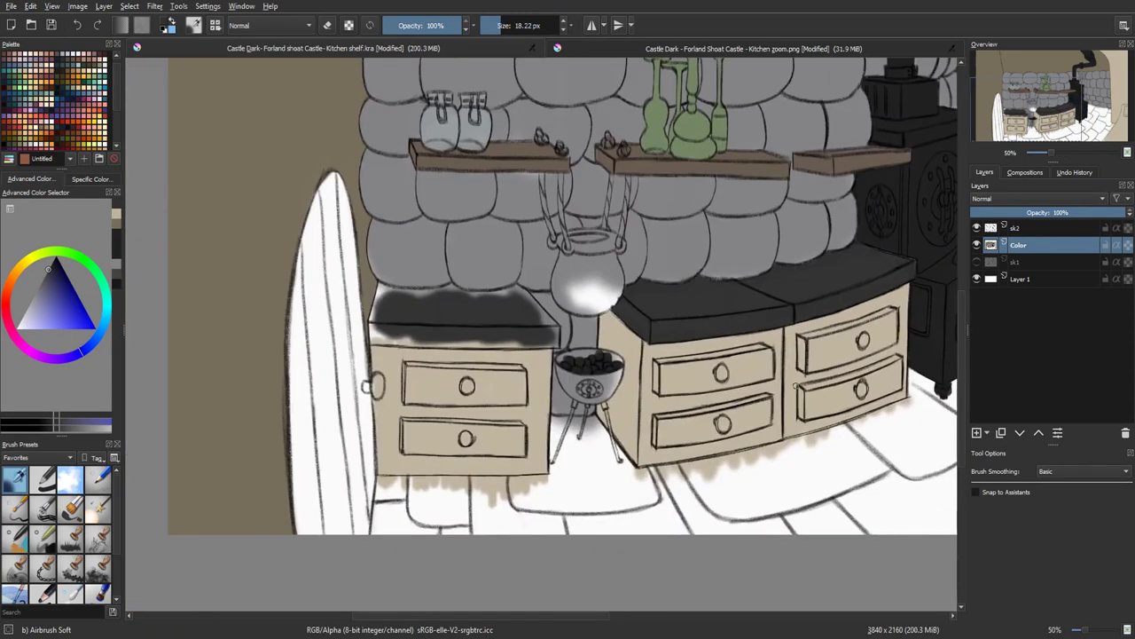
{"action": "scroll", "coordinate": [393, 327], "scroll_direction": "up", "scroll_amount": 3}
{"action": "mouse_move", "coordinate": [353, 396]}
{"action": "left_mouse_down"}
{"action": "mouse_move", "coordinate": [370, 260]}
{"action": "mouse_move", "coordinate": [454, 259]}
{"action": "left_mouse_up"}
{"action": "left_click_drag", "start_coordinate": [355, 393], "coordinate": [456, 396]}
{"action": "mouse_move", "coordinate": [525, 265]}
{"action": "left_mouse_down"}
{"action": "mouse_move", "coordinate": [481, 260]}
{"action": "mouse_move", "coordinate": [760, 242]}
{"action": "mouse_move", "coordinate": [809, 289]}
{"action": "left_mouse_up"}
{"action": "mouse_move", "coordinate": [450, 384]}
{"action": "left_mouse_down"}
{"action": "mouse_move", "coordinate": [806, 401]}
{"action": "mouse_move", "coordinate": [871, 346]}
{"action": "left_mouse_up"}
{"action": "left_click_drag", "start_coordinate": [793, 269], "coordinate": [858, 351]}
{"action": "scroll", "coordinate": [446, 148], "scroll_direction": "down", "scroll_amount": 3}
{"action": "scroll", "coordinate": [393, 451], "scroll_direction": "down", "scroll_amount": 2}
Compare the painting with the Kitchen zoom reference image and sample the brown of its wooden door
{"action": "left_click", "coordinate": [754, 49]}
{"action": "left_click", "coordinate": [333, 49]}
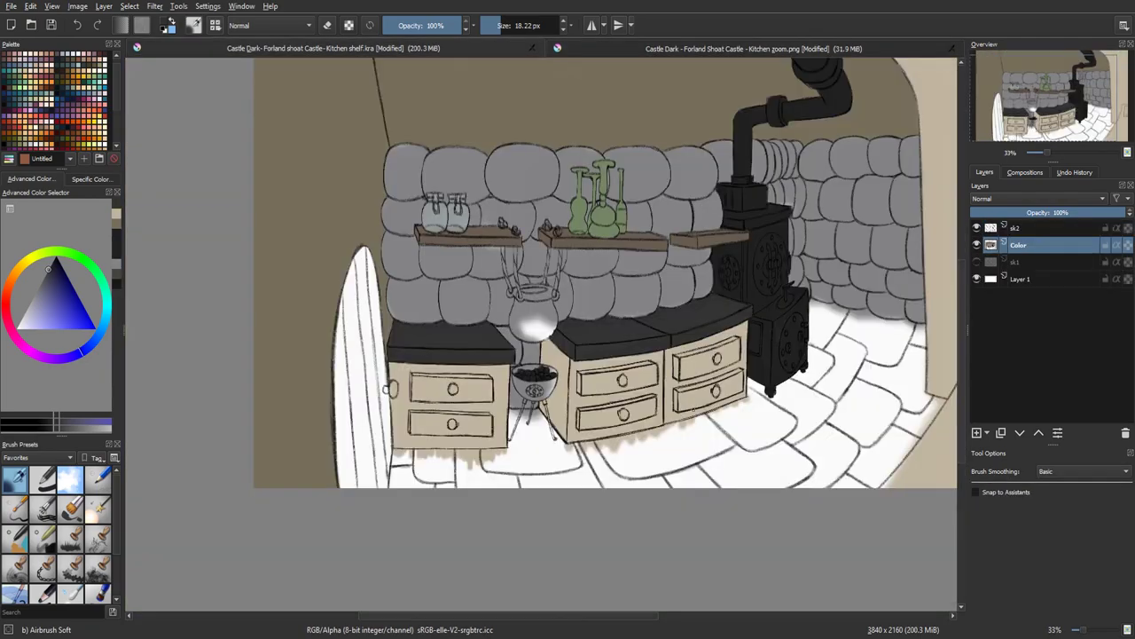
{"action": "scroll", "coordinate": [443, 384], "scroll_direction": "up", "scroll_amount": 1}
{"action": "left_click_drag", "start_coordinate": [717, 479], "coordinate": [748, 409]}
{"action": "left_click", "coordinate": [753, 49]}
{"action": "left_click", "coordinate": [333, 49]}
{"action": "left_click", "coordinate": [703, 48]}
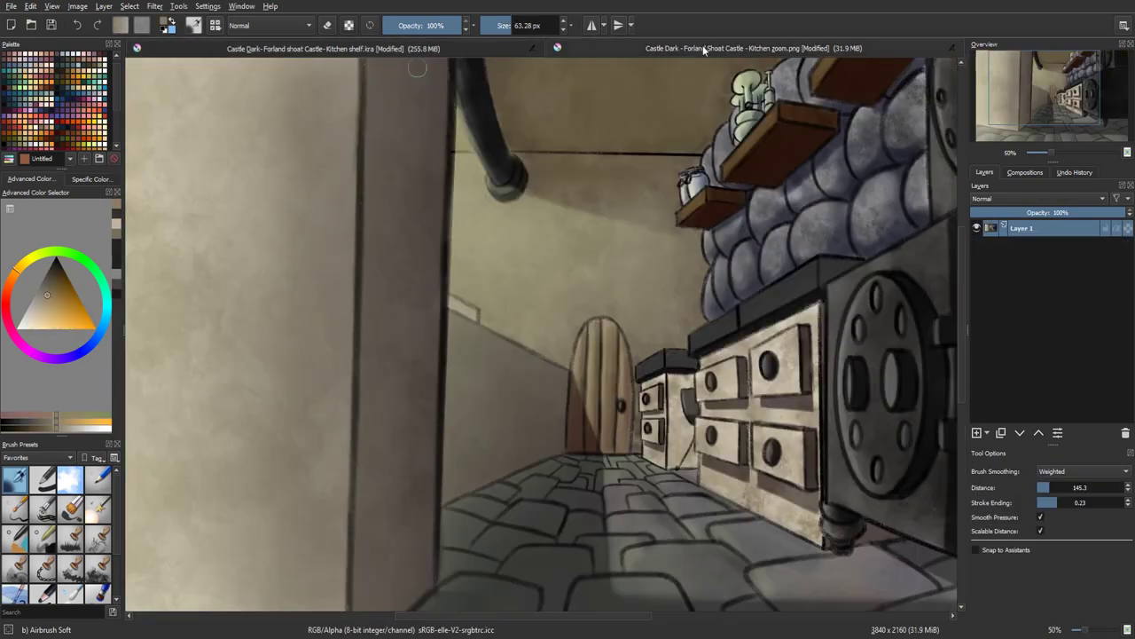
{"action": "left_click", "coordinate": [334, 48]}
{"action": "left_click", "coordinate": [703, 48]}
{"action": "left_click", "coordinate": [598, 292], "text": "ctrl"}
Return to the kitchen shelf painting and block in the arched door's planks with the sampled brown
{"action": "left_click", "coordinate": [334, 49]}
{"action": "left_click_drag", "start_coordinate": [410, 231], "coordinate": [397, 483]}
{"action": "scroll", "coordinate": [399, 462], "scroll_direction": "up", "scroll_amount": 1}
{"action": "left_click_drag", "start_coordinate": [399, 399], "coordinate": [447, 506]}
{"action": "left_click_drag", "start_coordinate": [426, 355], "coordinate": [461, 159]}
{"action": "mouse_move", "coordinate": [448, 195]}
{"action": "left_mouse_down"}
{"action": "mouse_move", "coordinate": [475, 135]}
{"action": "mouse_move", "coordinate": [498, 273]}
{"action": "left_mouse_up"}
{"action": "mouse_move", "coordinate": [512, 559]}
{"action": "left_mouse_down"}
{"action": "mouse_move", "coordinate": [533, 380]}
{"action": "mouse_move", "coordinate": [525, 292]}
{"action": "left_mouse_up"}
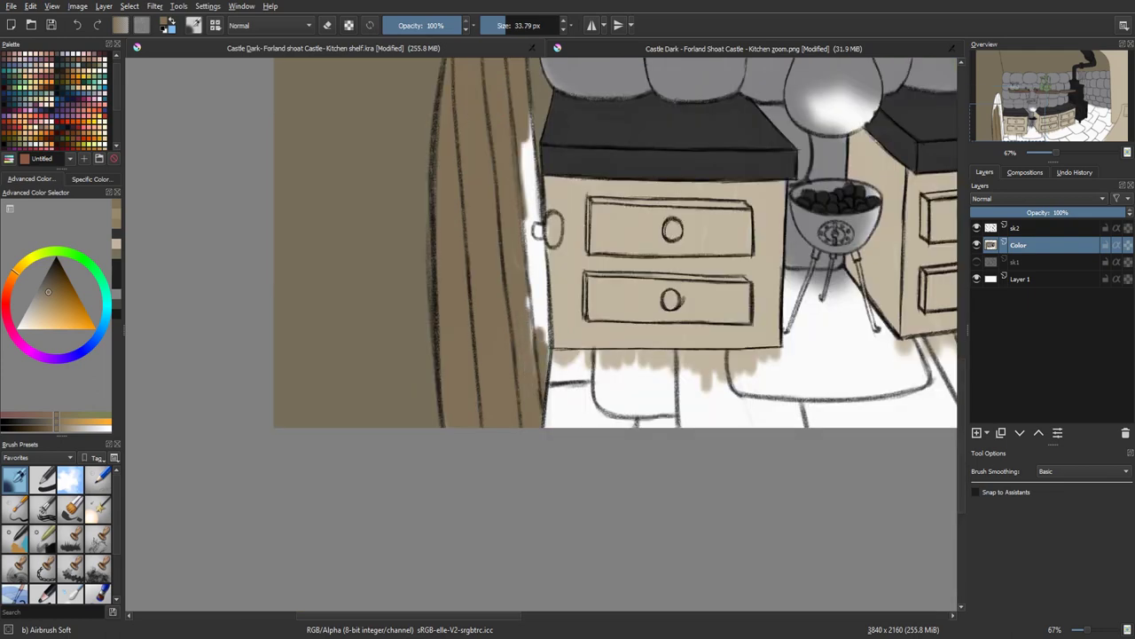
Fill the white strip along the door's edge beside the cabinet with brown at 33.79 px
{"action": "mouse_move", "coordinate": [529, 249]}
{"action": "left_mouse_down"}
{"action": "mouse_move", "coordinate": [534, 346]}
{"action": "mouse_move", "coordinate": [536, 243]}
{"action": "mouse_move", "coordinate": [542, 307]}
{"action": "left_mouse_up"}
{"action": "left_click_drag", "start_coordinate": [543, 307], "coordinate": [537, 231]}
{"action": "left_click_drag", "start_coordinate": [530, 162], "coordinate": [535, 232]}
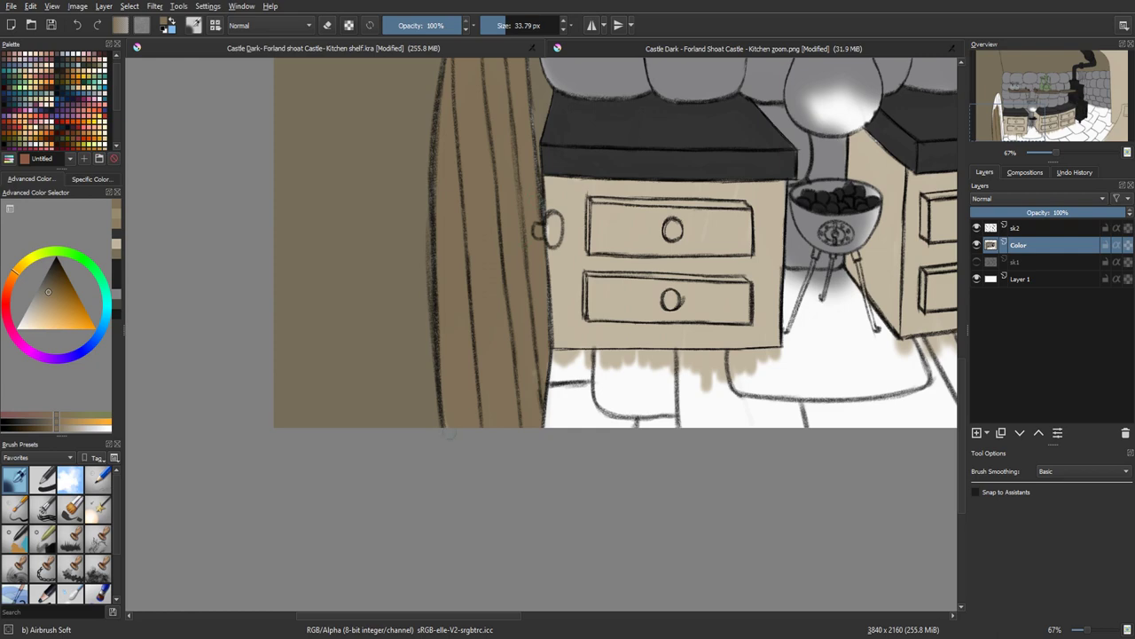
Sample the near-black doorknob colour from the Kitchen zoom reference and paint the arched door's knob with it
{"action": "key", "text": "minus"}
{"action": "key", "text": "minus"}
{"action": "key", "text": "minus"}
{"action": "key", "text": "plus"}
{"action": "key", "text": "plus"}
{"action": "key", "text": "plus"}
{"action": "key", "text": "plus"}
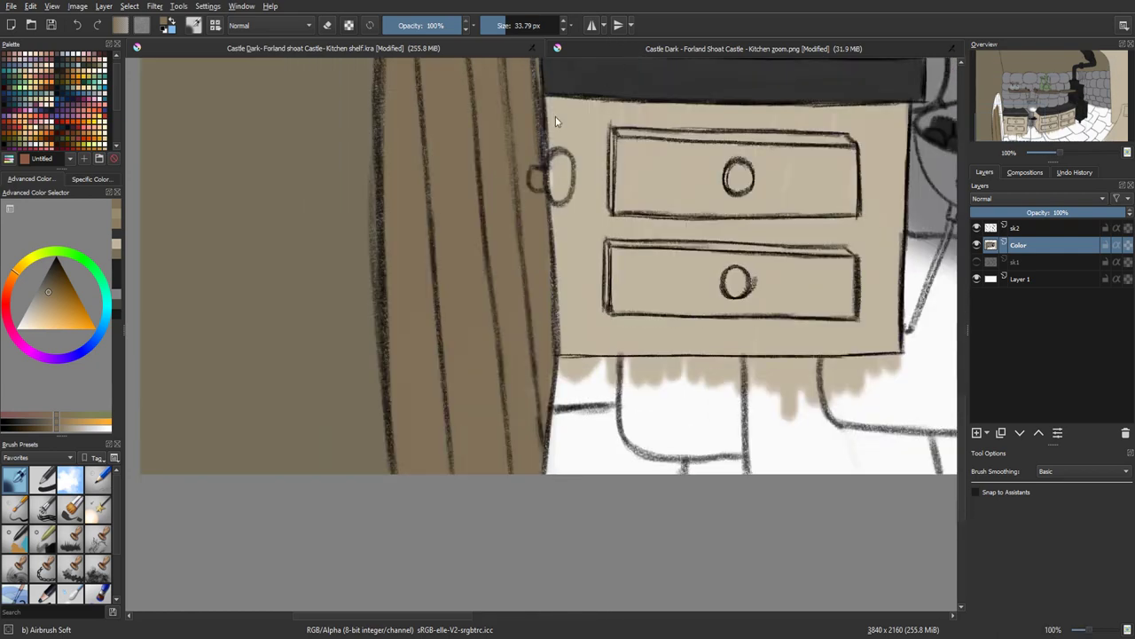
{"action": "left_click", "coordinate": [603, 49]}
{"action": "left_click", "coordinate": [746, 293], "text": "ctrl"}
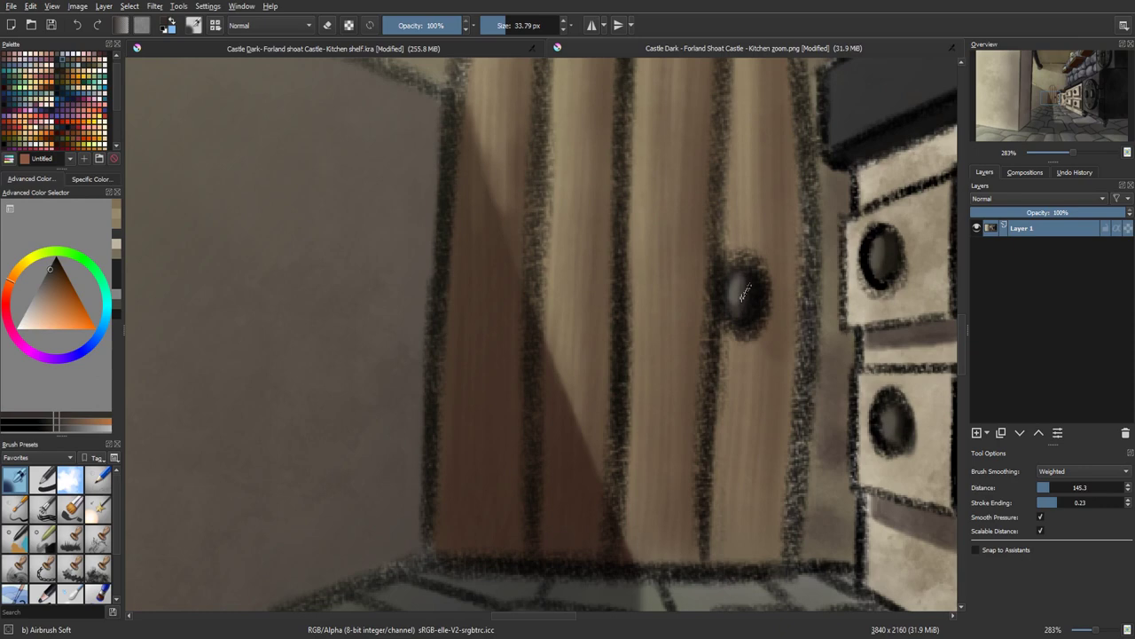
{"action": "left_click", "coordinate": [507, 48]}
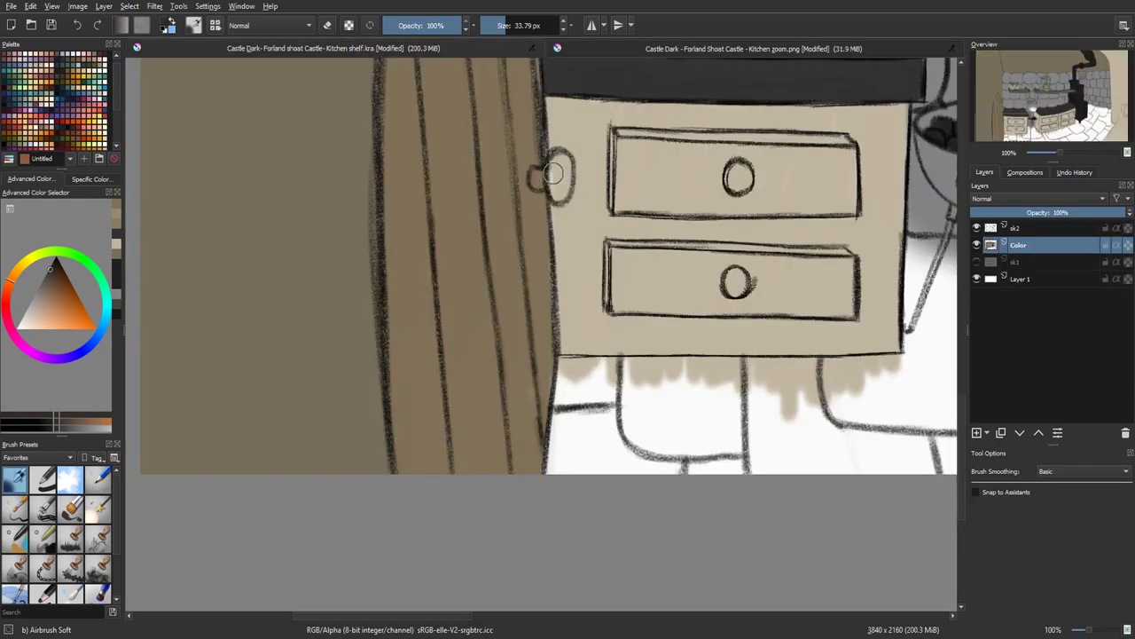
{"action": "mouse_move", "coordinate": [553, 173]}
{"action": "left_mouse_down"}
{"action": "mouse_move", "coordinate": [560, 163]}
{"action": "mouse_move", "coordinate": [565, 172]}
{"action": "left_mouse_up"}
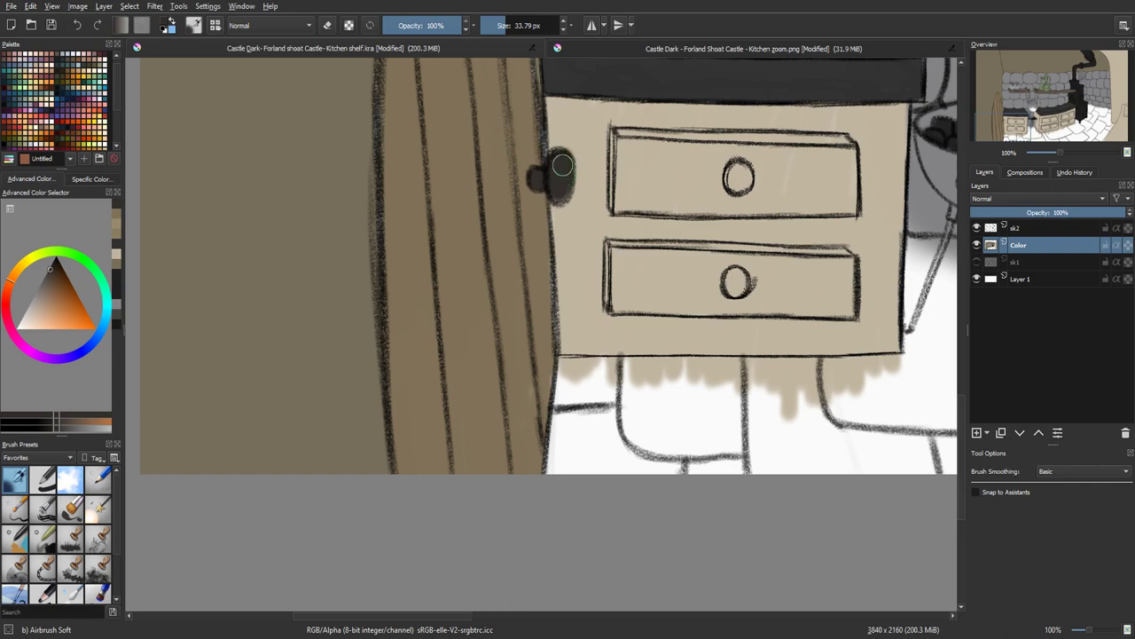
Examine the base colours across the whole kitchen scene and up close on the hanging pot
{"action": "key", "text": "ctrl+minus"}
{"action": "key", "text": "ctrl+minus"}
{"action": "key", "text": "ctrl+minus"}
{"action": "key", "text": "ctrl+minus"}
{"action": "key", "text": "ctrl+minus"}
{"action": "left_click_drag", "start_coordinate": [783, 444], "coordinate": [700, 552]}
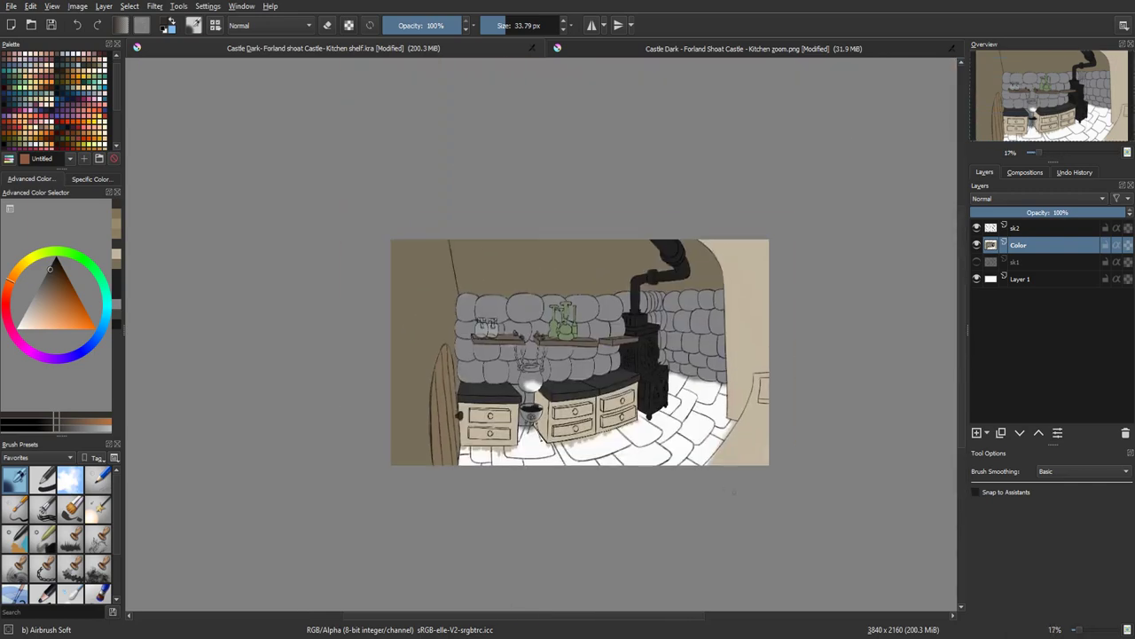
{"action": "key", "text": "ctrl+plus"}
{"action": "scroll", "coordinate": [719, 512], "scroll_direction": "up", "scroll_amount": 4}
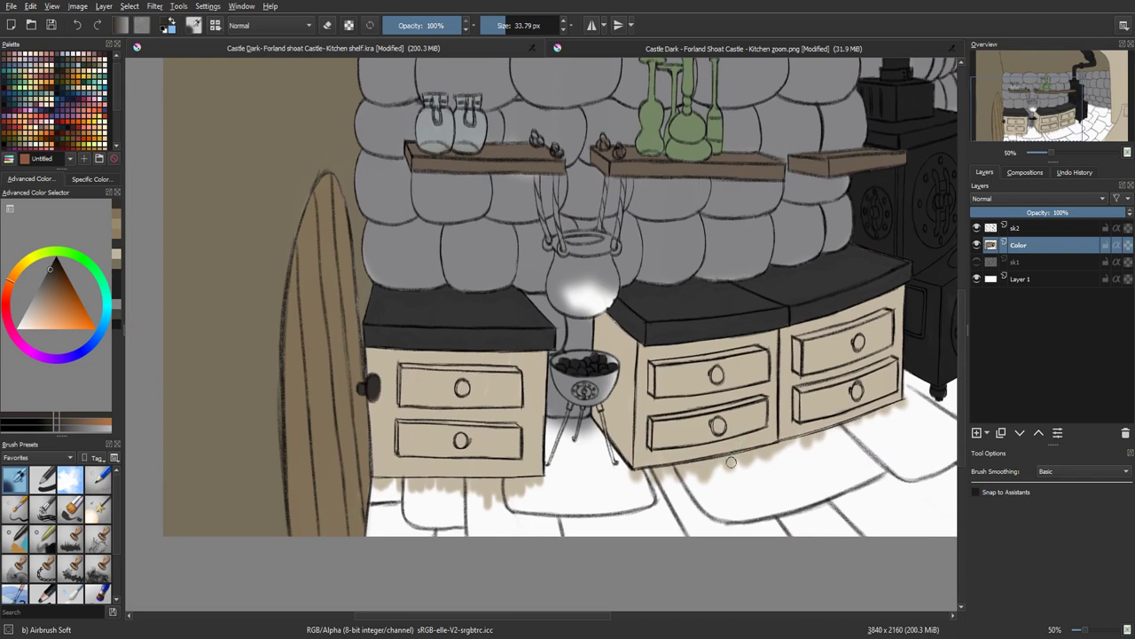
{"action": "mouse_move", "coordinate": [762, 411]}
{"action": "left_mouse_down"}
{"action": "mouse_move", "coordinate": [790, 357]}
{"action": "mouse_move", "coordinate": [765, 424]}
{"action": "left_mouse_up"}
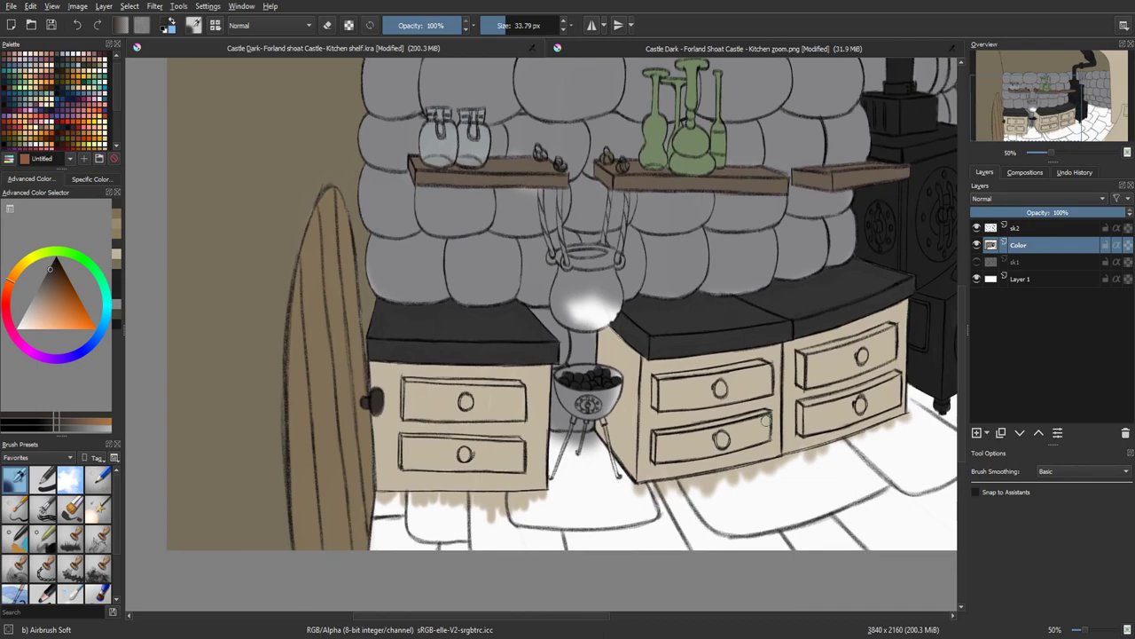
{"action": "key", "text": "ctrl+plus"}
{"action": "key", "text": "ctrl+plus"}
{"action": "key", "text": "ctrl+plus"}
{"action": "key", "text": "ctrl+minus"}
{"action": "key", "text": "ctrl+minus"}
{"action": "key", "text": "ctrl+minus"}
{"action": "key", "text": "ctrl+minus"}
{"action": "key", "text": "ctrl+minus"}
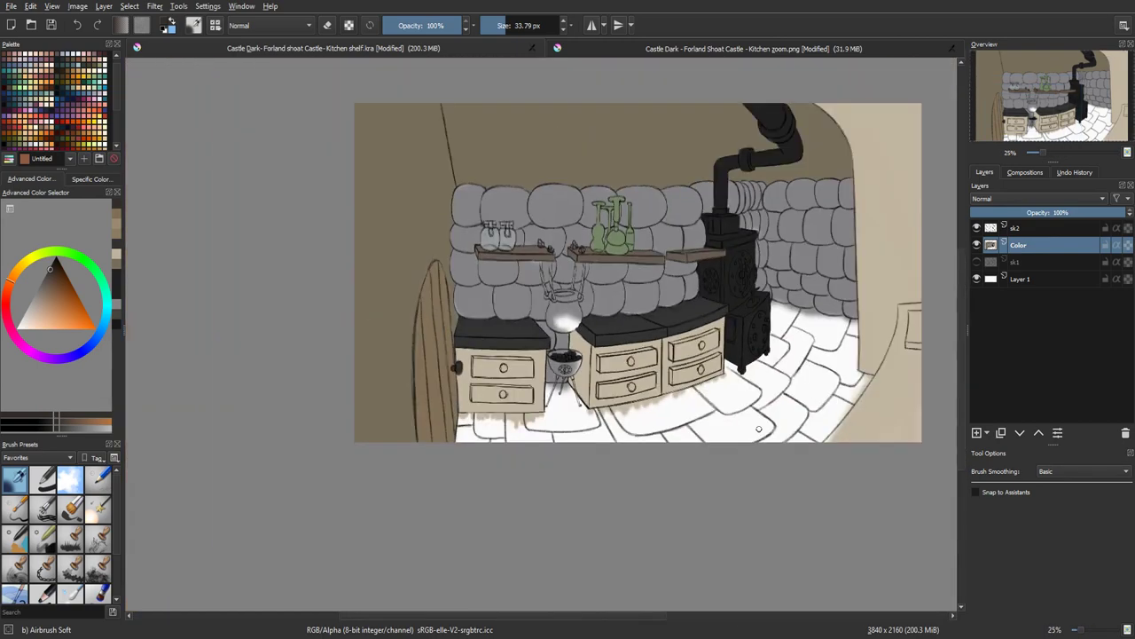
{"action": "key", "text": "minus"}
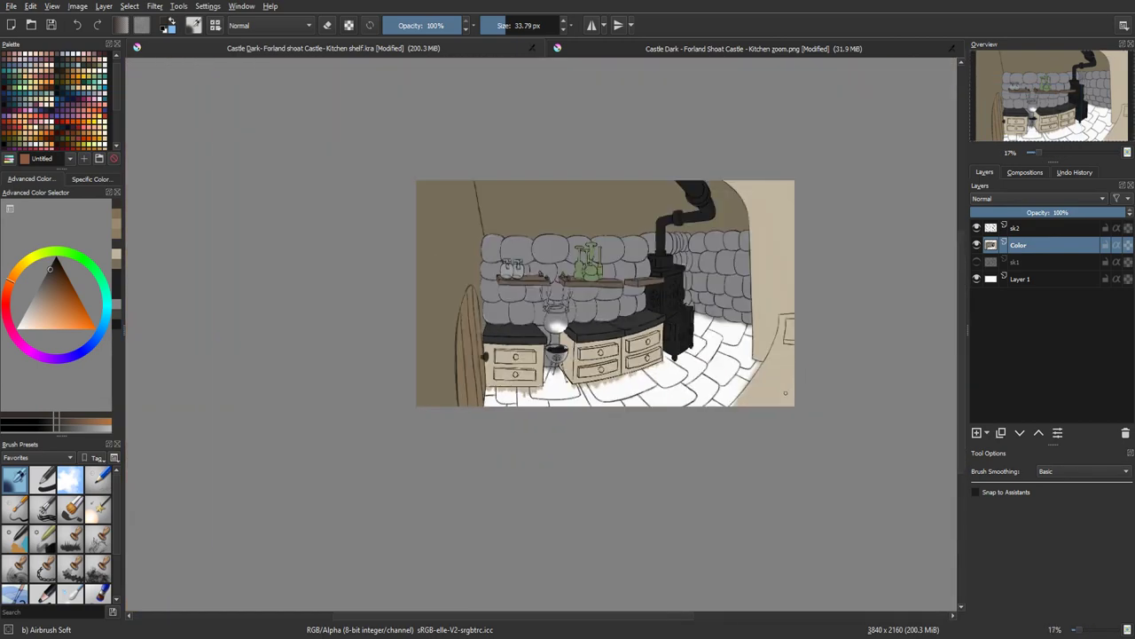
{"action": "key", "text": "plus"}
{"action": "key", "text": "plus"}
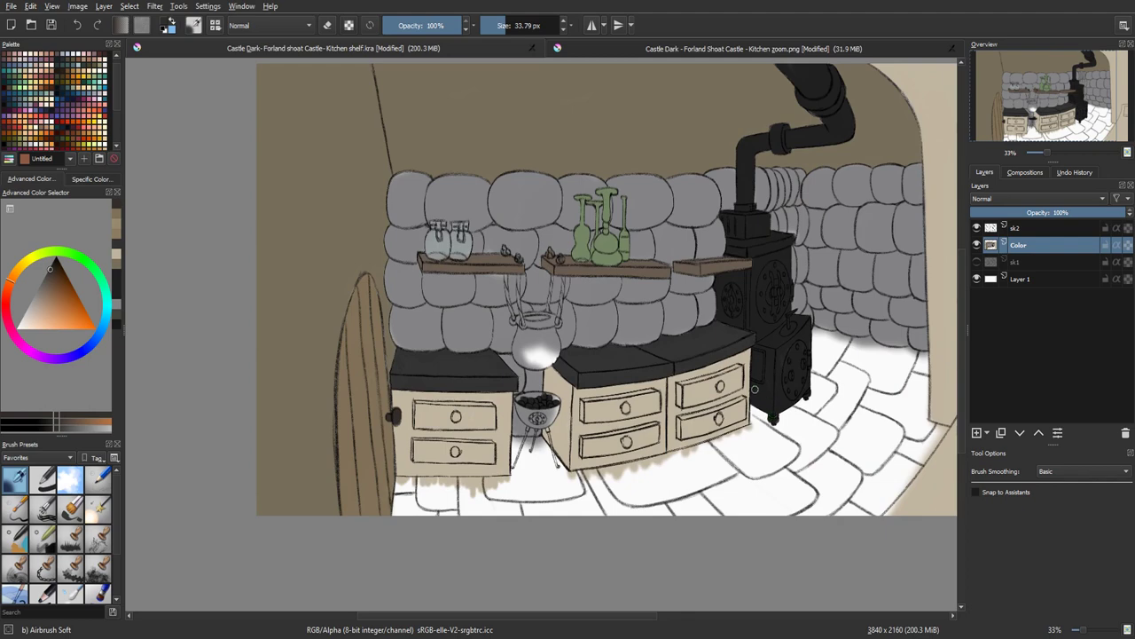
{"action": "key", "text": "plus"}
{"action": "key", "text": "plus"}
{"action": "key", "text": "plus"}
{"action": "key", "text": "plus"}
{"action": "key", "text": "plus"}
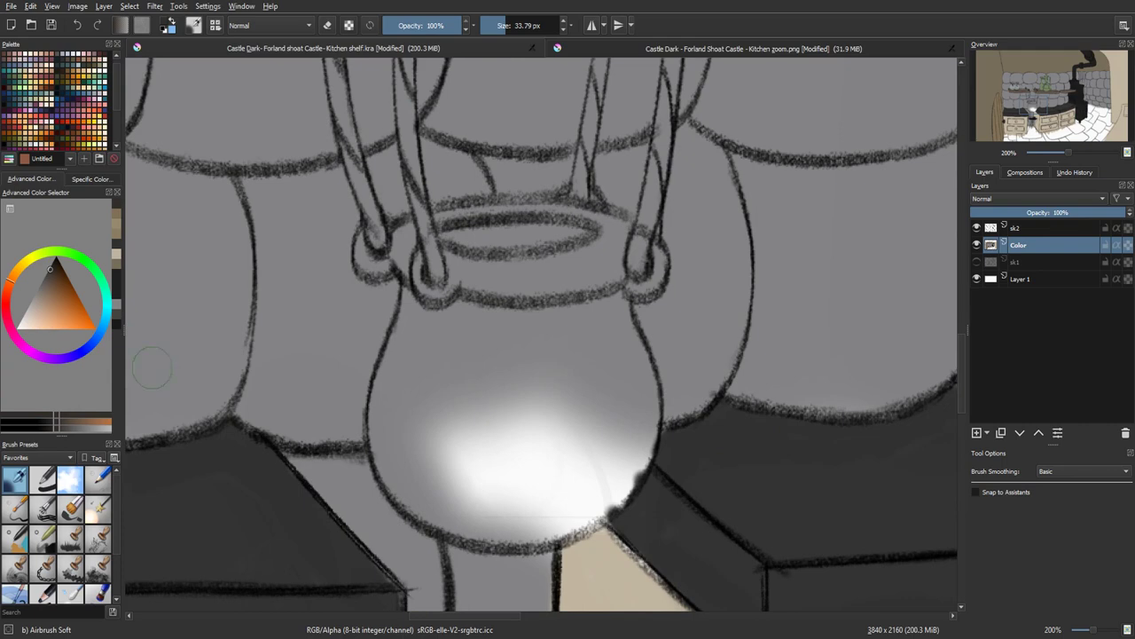
Try painting the hanging pot with a greyish blue picked on the colour wheel, and undo the strokes
{"action": "left_click", "coordinate": [32, 297]}
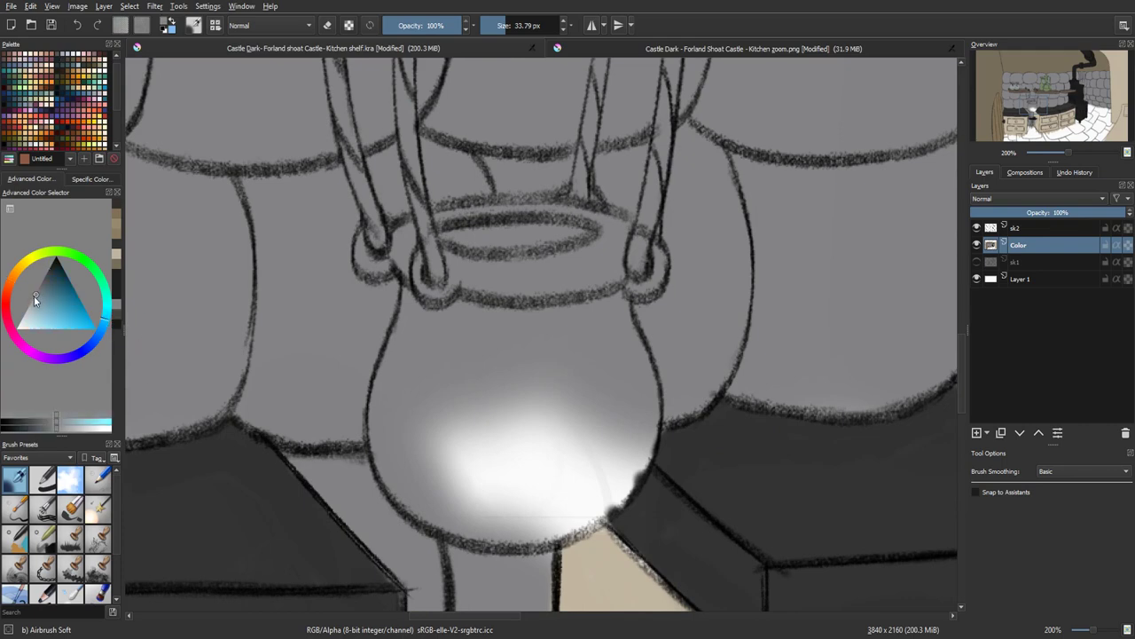
{"action": "left_click_drag", "start_coordinate": [460, 355], "coordinate": [481, 293]}
{"action": "key", "text": "ctrl+z"}
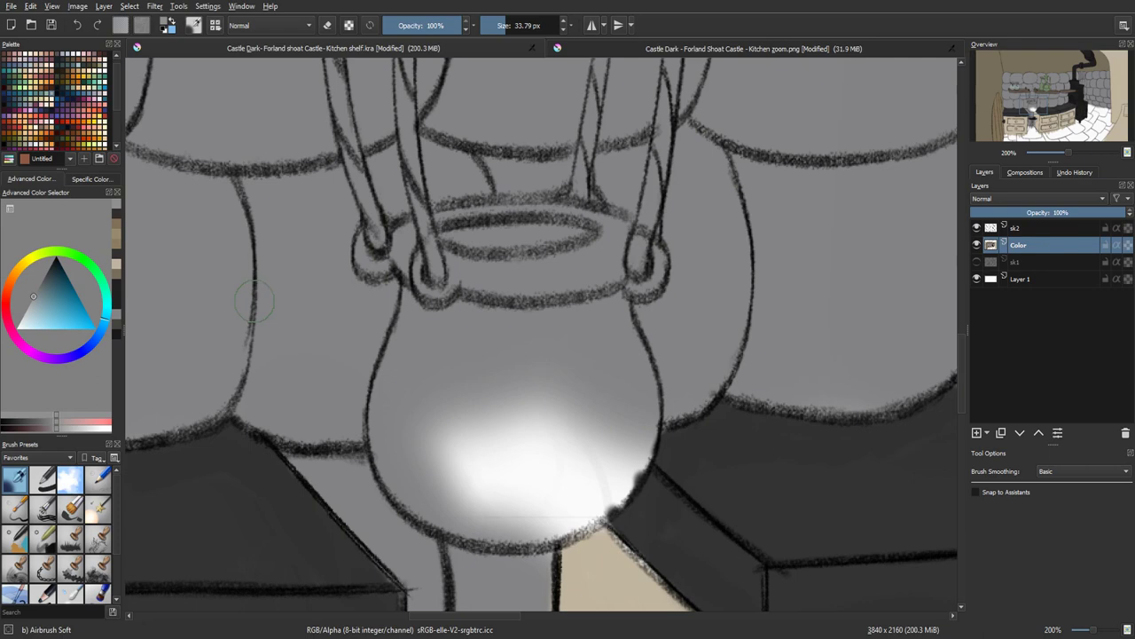
{"action": "left_click", "coordinate": [33, 305]}
{"action": "mouse_move", "coordinate": [493, 436]}
{"action": "left_mouse_down"}
{"action": "mouse_move", "coordinate": [520, 280]}
{"action": "mouse_move", "coordinate": [464, 398]}
{"action": "mouse_move", "coordinate": [488, 268]}
{"action": "left_mouse_up"}
{"action": "key", "text": "minus"}
{"action": "key", "text": "minus"}
{"action": "key", "text": "minus"}
{"action": "key", "text": "ctrl+z"}
{"action": "scroll", "coordinate": [721, 406], "scroll_direction": "down", "scroll_amount": 2}
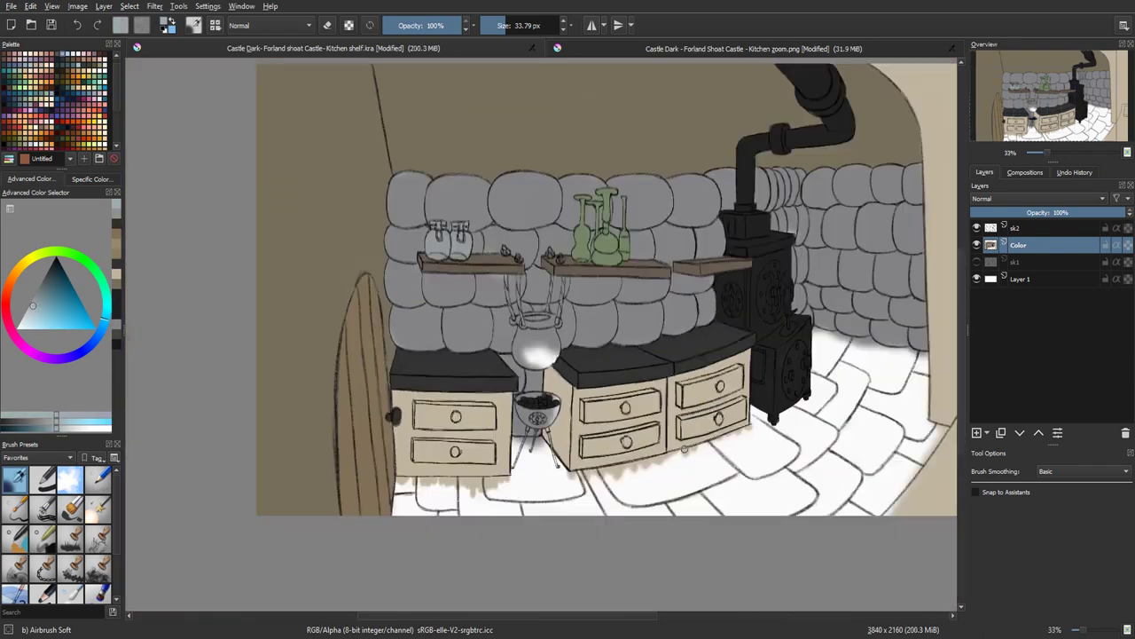
{"action": "scroll", "coordinate": [684, 450], "scroll_direction": "up", "scroll_amount": 4}
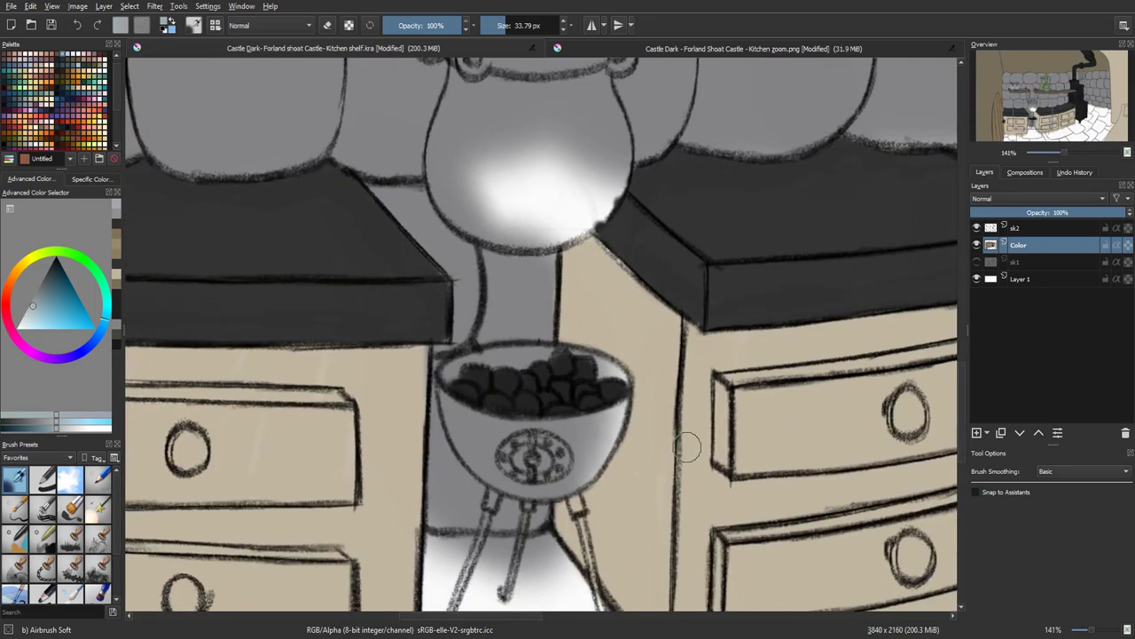
Sample the dark grey of the half-hidden shape beside the cabinet in the Kitchen zoom reference and return to the kitchen shelf painting
{"action": "left_click", "coordinate": [857, 53]}
{"action": "left_click_drag", "start_coordinate": [880, 265], "coordinate": [573, 259]}
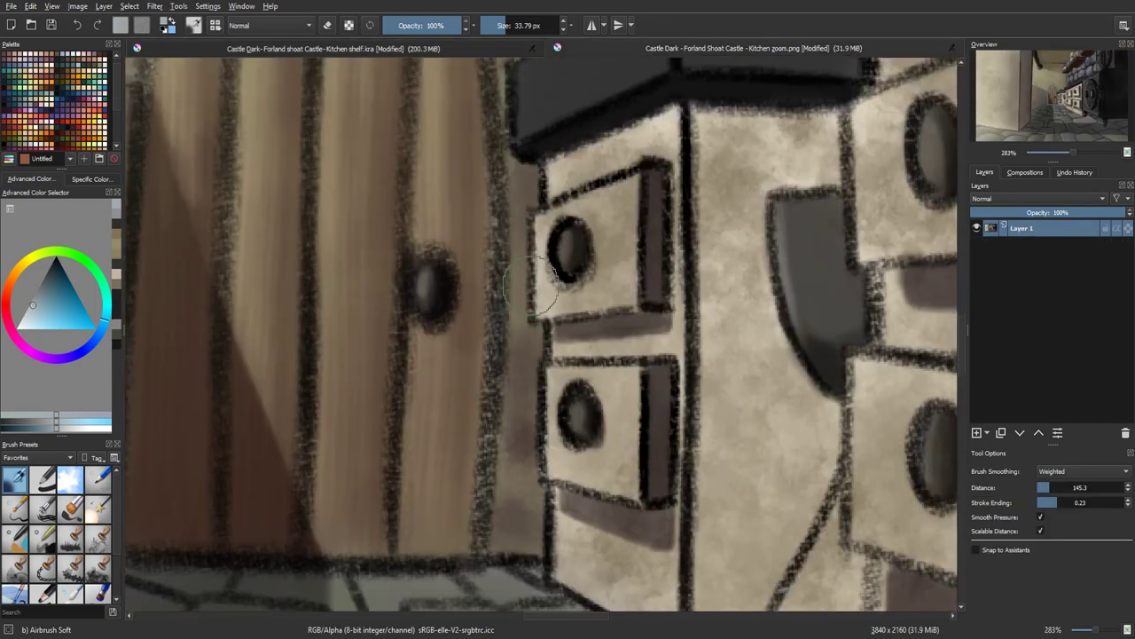
{"action": "left_click_drag", "start_coordinate": [773, 380], "coordinate": [737, 377]}
{"action": "left_click", "coordinate": [735, 260], "text": "ctrl"}
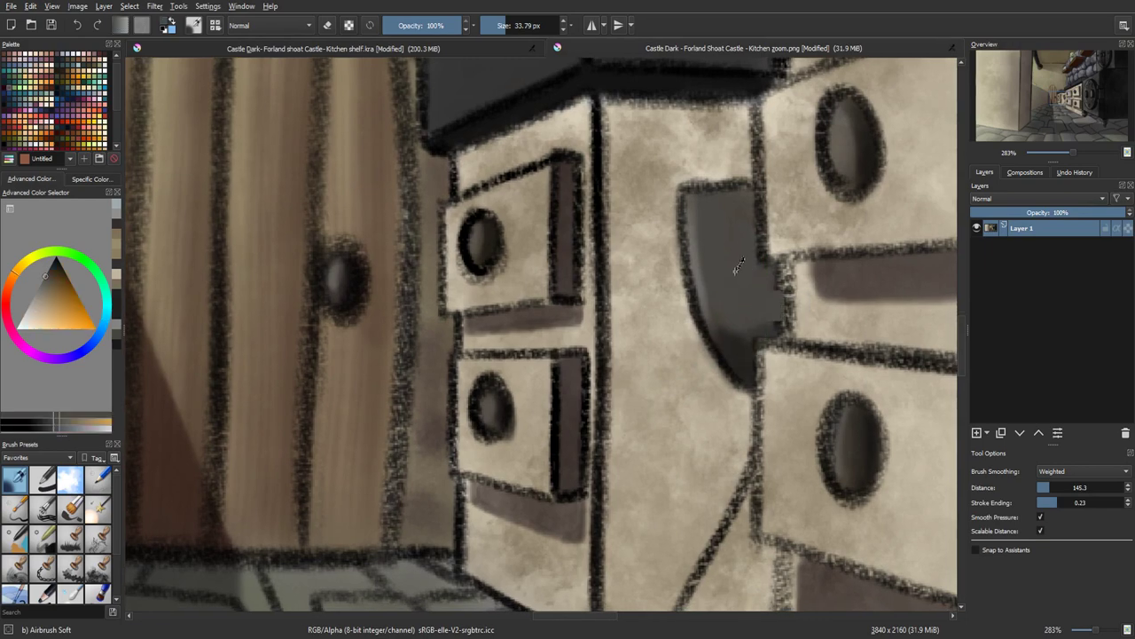
{"action": "left_click", "coordinate": [479, 51]}
{"action": "left_click_drag", "start_coordinate": [611, 263], "coordinate": [720, 194]}
{"action": "scroll", "coordinate": [709, 198], "scroll_direction": "up", "scroll_amount": 1}
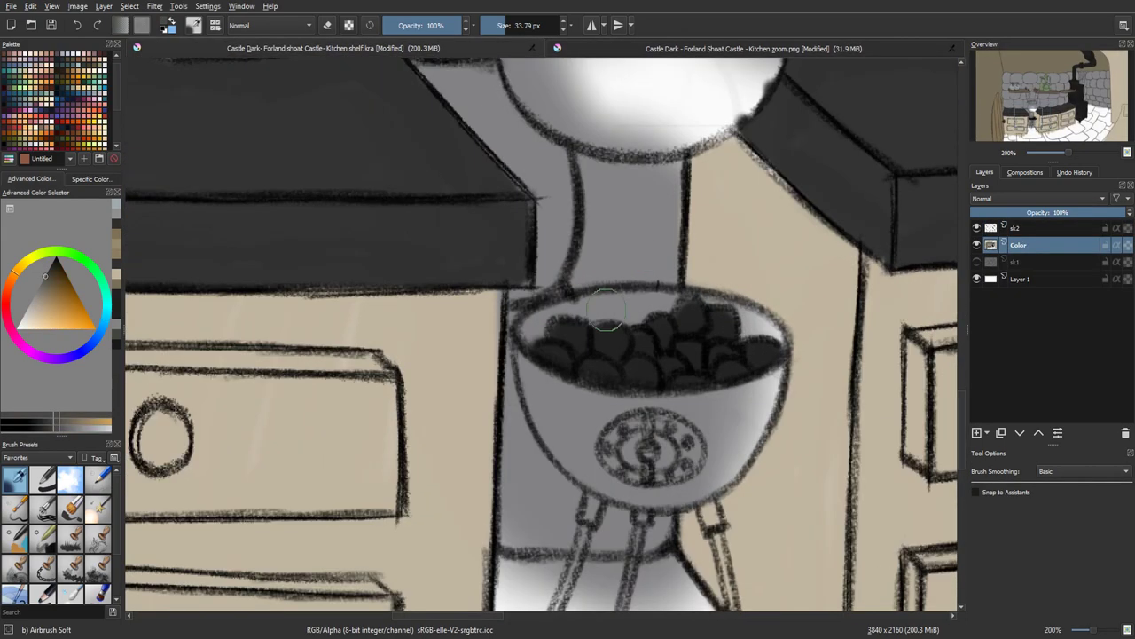
Block in the coal brazier's bowl below the hanging pot with the sampled dark grey
{"action": "mouse_move", "coordinate": [554, 392]}
{"action": "left_mouse_down"}
{"action": "mouse_move", "coordinate": [539, 430]}
{"action": "mouse_move", "coordinate": [568, 461]}
{"action": "mouse_move", "coordinate": [603, 474]}
{"action": "mouse_move", "coordinate": [614, 465]}
{"action": "mouse_move", "coordinate": [665, 481]}
{"action": "mouse_move", "coordinate": [612, 412]}
{"action": "mouse_move", "coordinate": [709, 443]}
{"action": "mouse_move", "coordinate": [752, 430]}
{"action": "left_mouse_up"}
{"action": "mouse_move", "coordinate": [525, 335]}
{"action": "left_mouse_down"}
{"action": "mouse_move", "coordinate": [667, 300]}
{"action": "mouse_move", "coordinate": [756, 332]}
{"action": "left_mouse_up"}
{"action": "scroll", "coordinate": [537, 332], "scroll_direction": "down", "scroll_amount": 6}
{"action": "scroll", "coordinate": [532, 383], "scroll_direction": "up", "scroll_amount": 6}
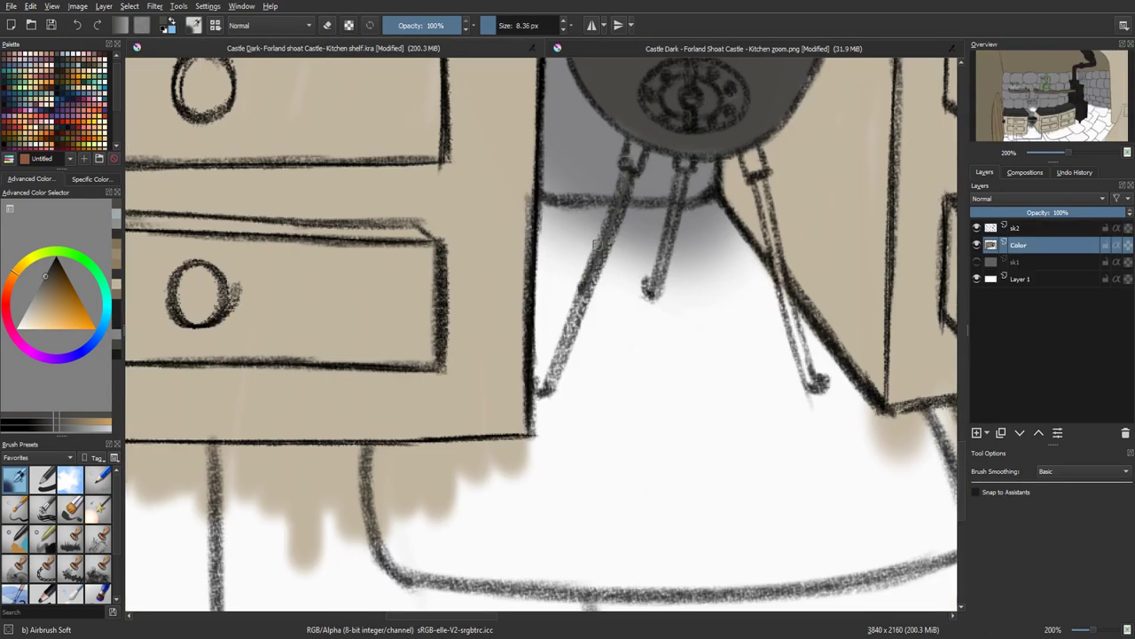
Paint the brazier's three tripod legs dark grey with the soft airbrush at 8.36 px
{"action": "left_click_drag", "start_coordinate": [631, 165], "coordinate": [552, 379]}
{"action": "left_click_drag", "start_coordinate": [681, 161], "coordinate": [654, 289]}
{"action": "left_click_drag", "start_coordinate": [756, 177], "coordinate": [754, 148]}
{"action": "scroll", "coordinate": [754, 145], "scroll_direction": "down", "scroll_amount": 6}
Fill the small framed recess at the far edge of the curved beige wall with light cream at 21.53 px
{"action": "scroll", "coordinate": [679, 244], "scroll_direction": "up", "scroll_amount": 5}
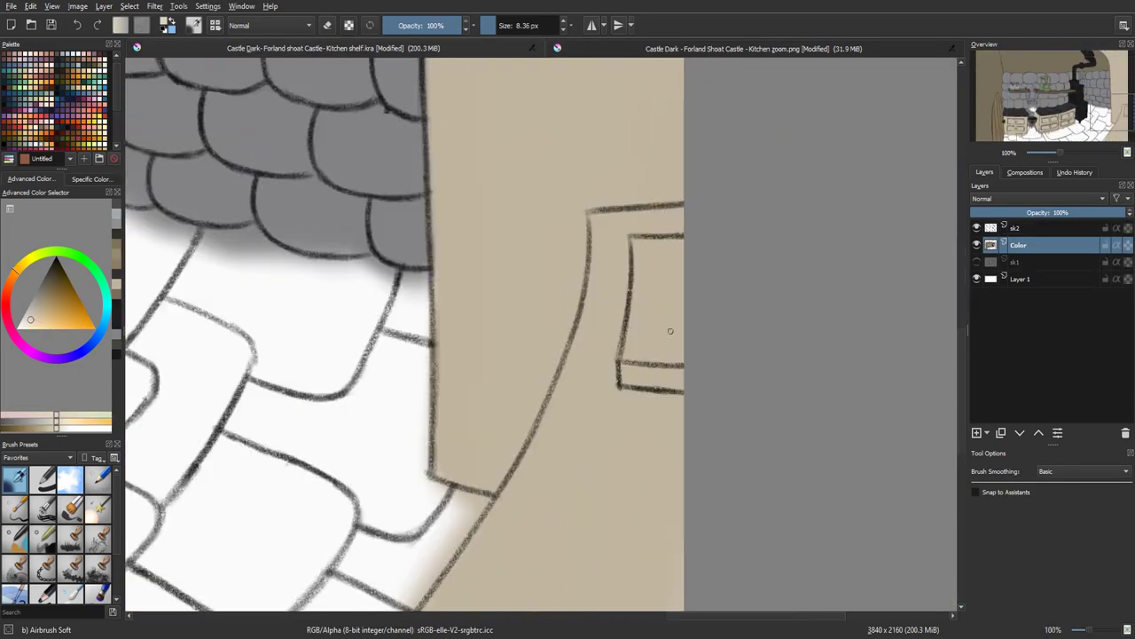
{"action": "left_click", "coordinate": [529, 32]}
{"action": "left_click_drag", "start_coordinate": [736, 353], "coordinate": [736, 362]}
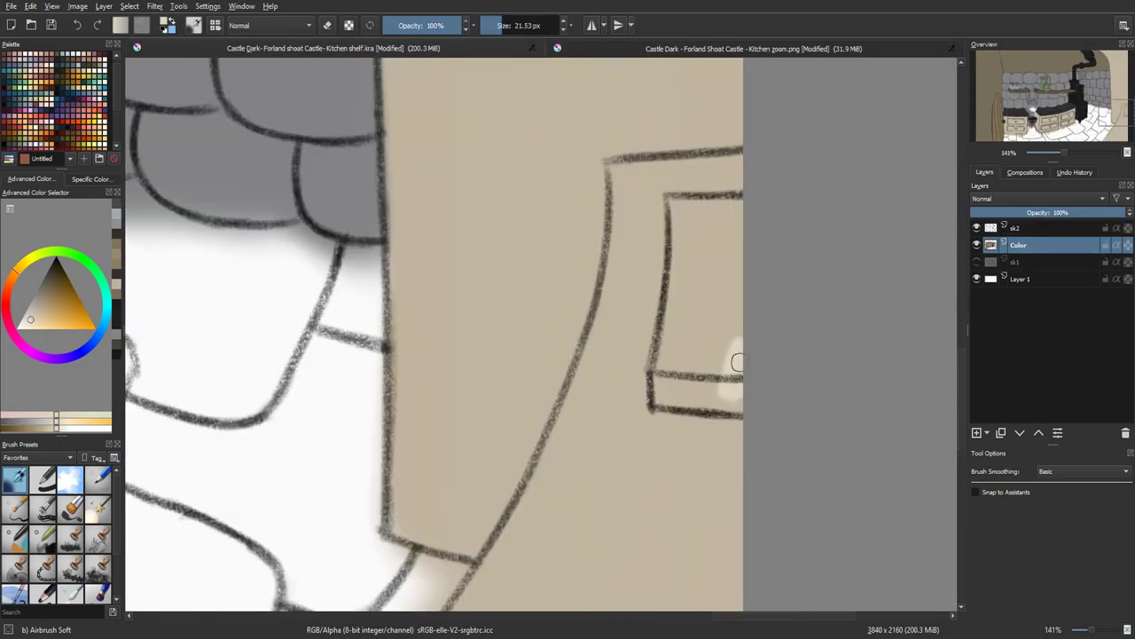
{"action": "mouse_move", "coordinate": [731, 404]}
{"action": "left_mouse_down"}
{"action": "mouse_move", "coordinate": [666, 397]}
{"action": "mouse_move", "coordinate": [652, 369]}
{"action": "mouse_move", "coordinate": [664, 381]}
{"action": "mouse_move", "coordinate": [681, 337]}
{"action": "mouse_move", "coordinate": [715, 330]}
{"action": "mouse_move", "coordinate": [725, 374]}
{"action": "left_mouse_up"}
{"action": "mouse_move", "coordinate": [754, 250]}
{"action": "left_mouse_down"}
{"action": "mouse_move", "coordinate": [718, 271]}
{"action": "mouse_move", "coordinate": [666, 357]}
{"action": "mouse_move", "coordinate": [681, 230]}
{"action": "mouse_move", "coordinate": [742, 197]}
{"action": "mouse_move", "coordinate": [691, 248]}
{"action": "left_mouse_up"}
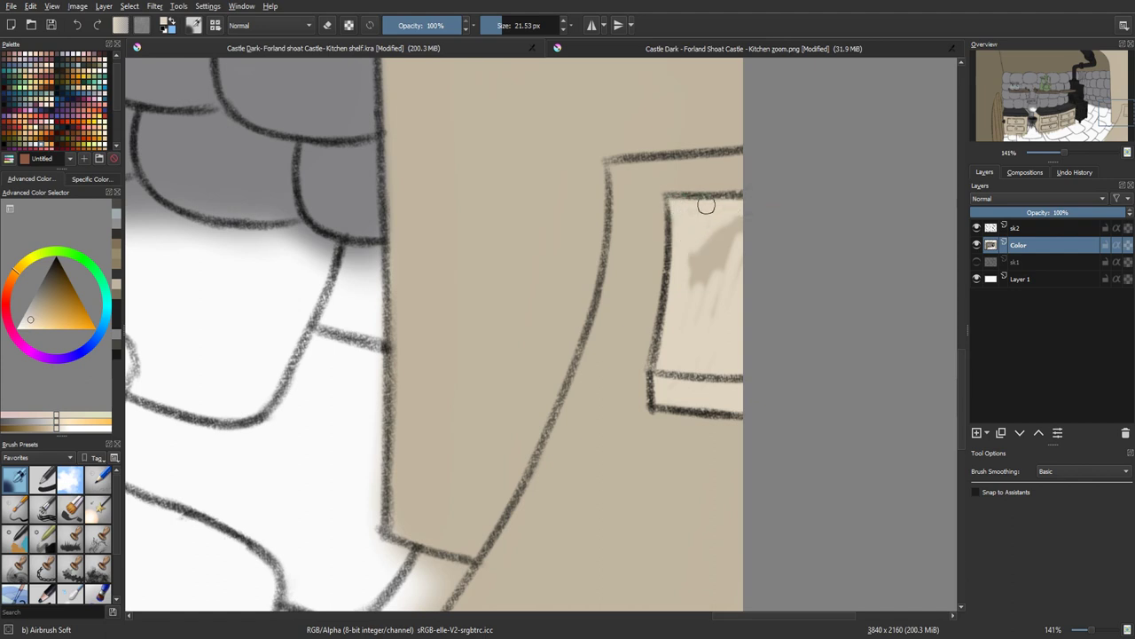
{"action": "mouse_move", "coordinate": [706, 205]}
{"action": "left_mouse_down"}
{"action": "mouse_move", "coordinate": [722, 233]}
{"action": "mouse_move", "coordinate": [707, 292]}
{"action": "left_mouse_up"}
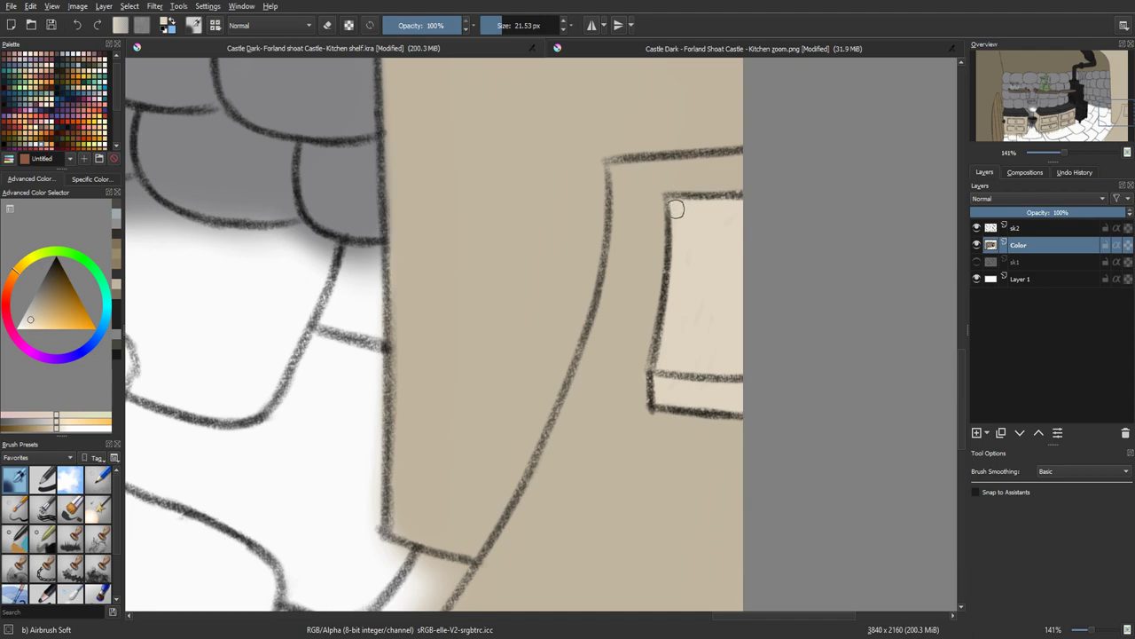
{"action": "scroll", "coordinate": [675, 209], "scroll_direction": "down", "scroll_amount": 5}
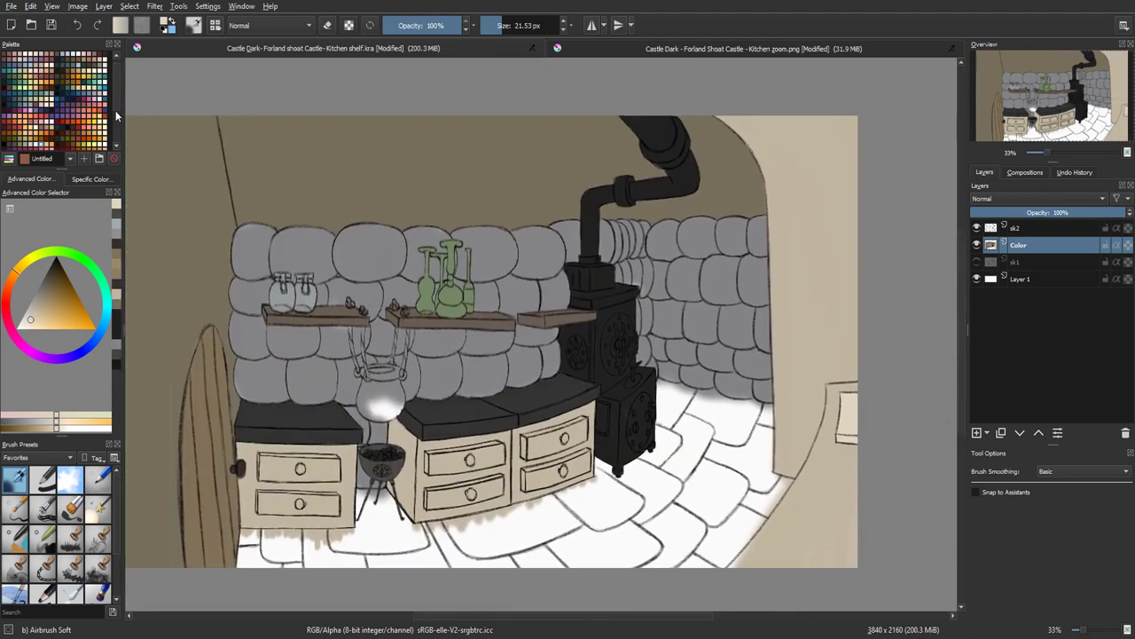
Save the kitchen shelf painting and switch to the Kitchen zoom reference
{"action": "key", "text": "ctrl+s"}
{"action": "left_click_drag", "start_coordinate": [589, 500], "coordinate": [753, 373]}
{"action": "key", "text": "ctrl+plus"}
{"action": "key", "text": "ctrl+minus"}
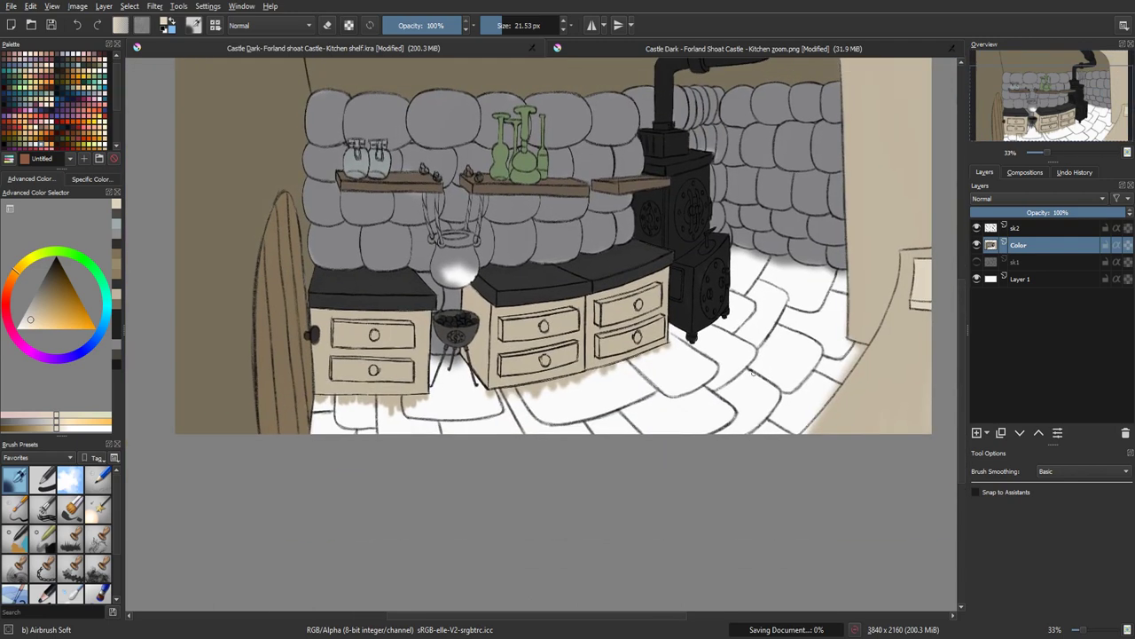
{"action": "left_click", "coordinate": [758, 51]}
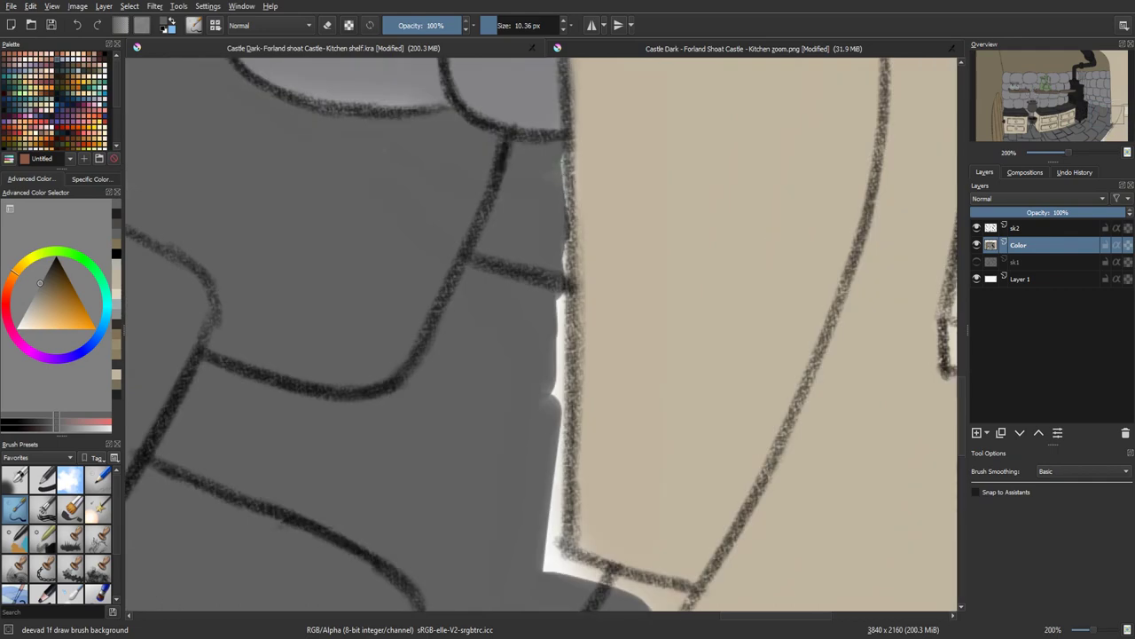
Try covering the white gap between floor and beige wall with the deevad background brush at 10.36 px, and undo the strokes
{"action": "left_click_drag", "start_coordinate": [564, 280], "coordinate": [558, 379]}
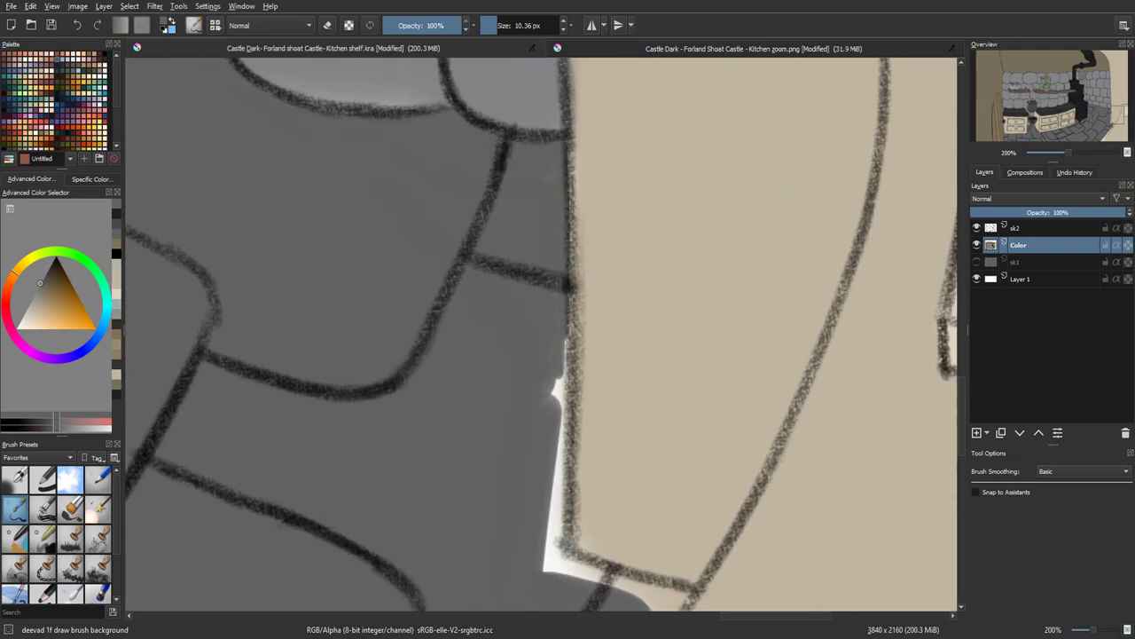
{"action": "left_click_drag", "start_coordinate": [562, 424], "coordinate": [560, 438]}
{"action": "key", "text": "ctrl+z"}
{"action": "key", "text": "ctrl+z"}
{"action": "key", "text": "ctrl+z"}
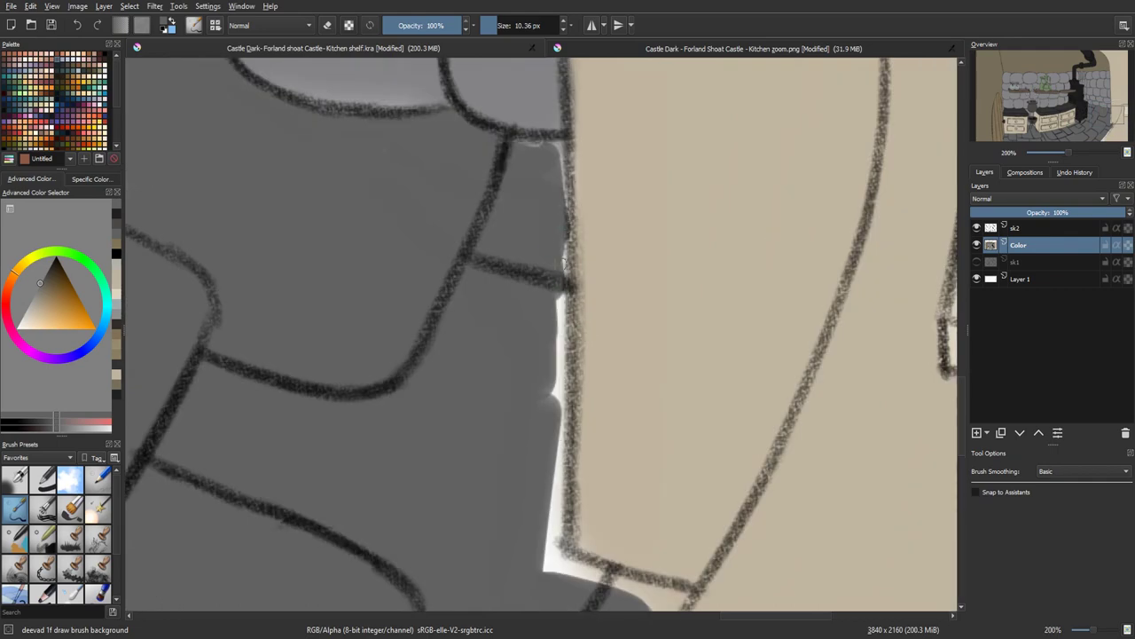
Cover the white gap along the beige wall's vertical edge with floor grey using Airbrush Soft at 15.27 px
{"action": "key", "text": "slash"}
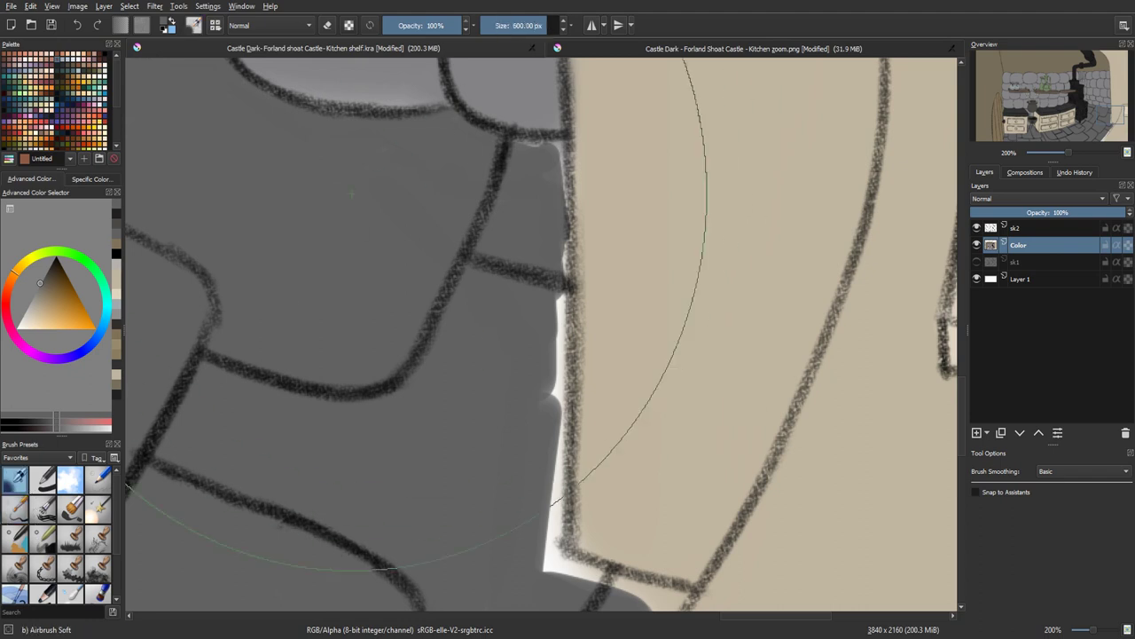
{"action": "left_click_drag", "start_coordinate": [520, 25], "coordinate": [510, 29]}
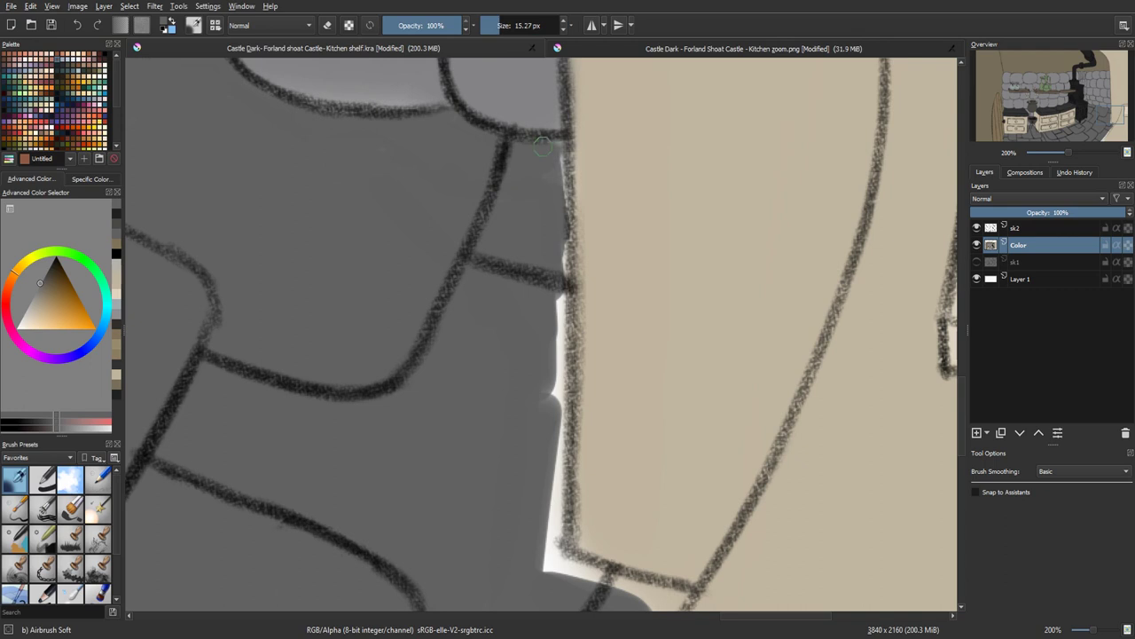
{"action": "left_click_drag", "start_coordinate": [562, 144], "coordinate": [562, 179]}
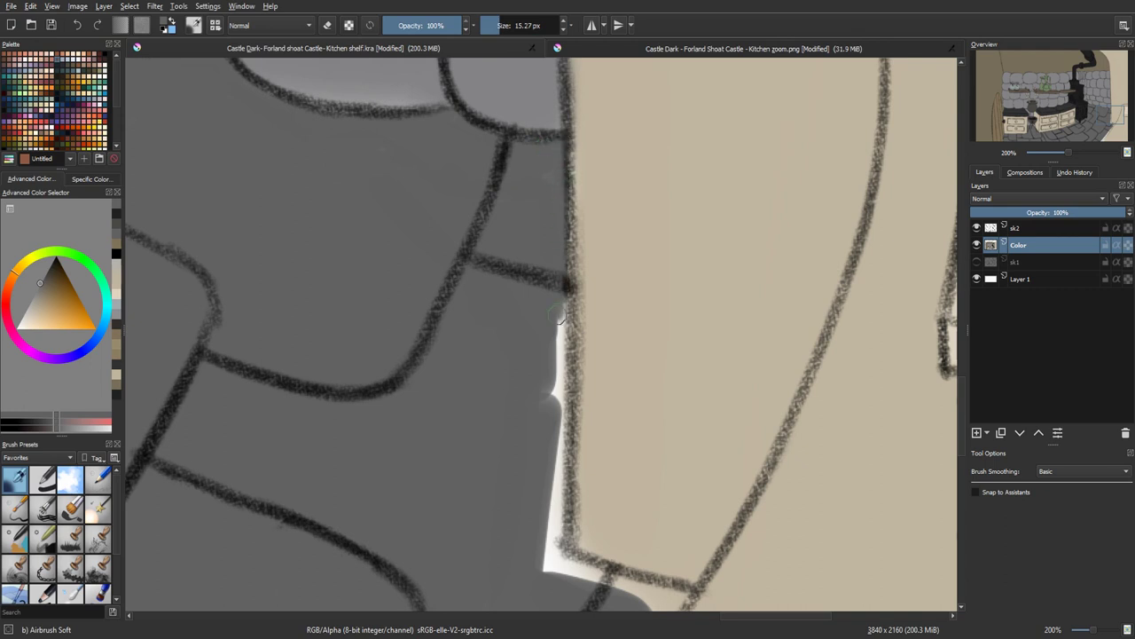
{"action": "left_click_drag", "start_coordinate": [559, 321], "coordinate": [556, 392]}
{"action": "left_click_drag", "start_coordinate": [561, 293], "coordinate": [551, 530]}
{"action": "mouse_move", "coordinate": [549, 458]}
{"action": "left_mouse_down"}
{"action": "mouse_move", "coordinate": [568, 384]}
{"action": "mouse_move", "coordinate": [563, 490]}
{"action": "mouse_move", "coordinate": [572, 477]}
{"action": "left_mouse_up"}
Extend the beige to the outline along the curved wall's lower edge where it meets the stone floor
{"action": "scroll", "coordinate": [571, 477], "scroll_direction": "down", "scroll_amount": 5}
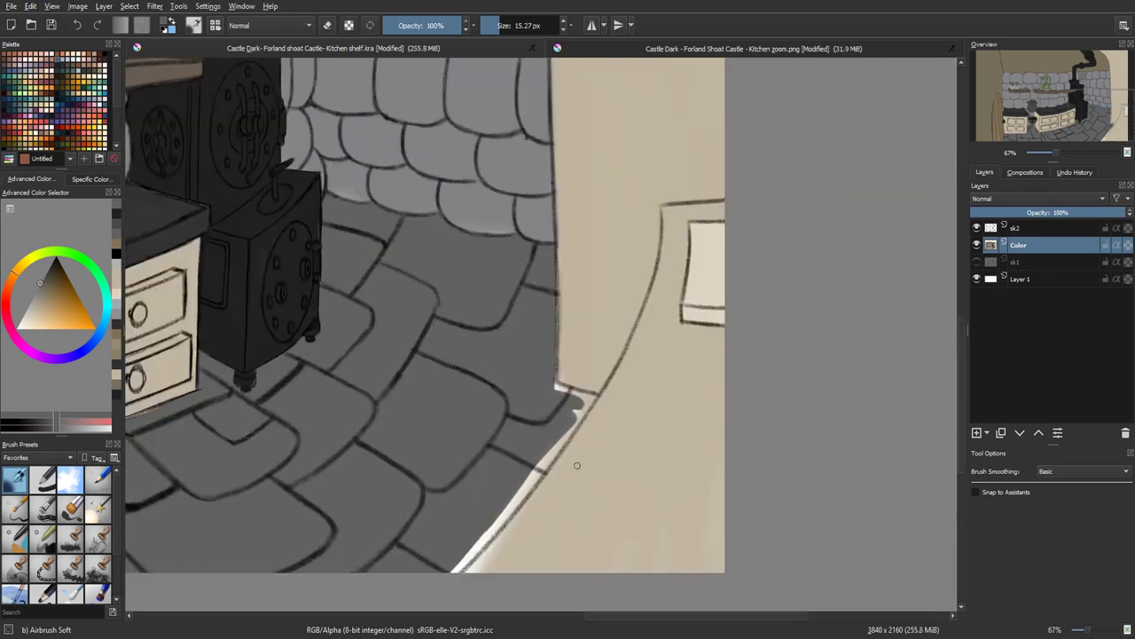
{"action": "left_click_drag", "start_coordinate": [623, 379], "coordinate": [676, 395]}
{"action": "scroll", "coordinate": [676, 395], "scroll_direction": "down", "scroll_amount": 2}
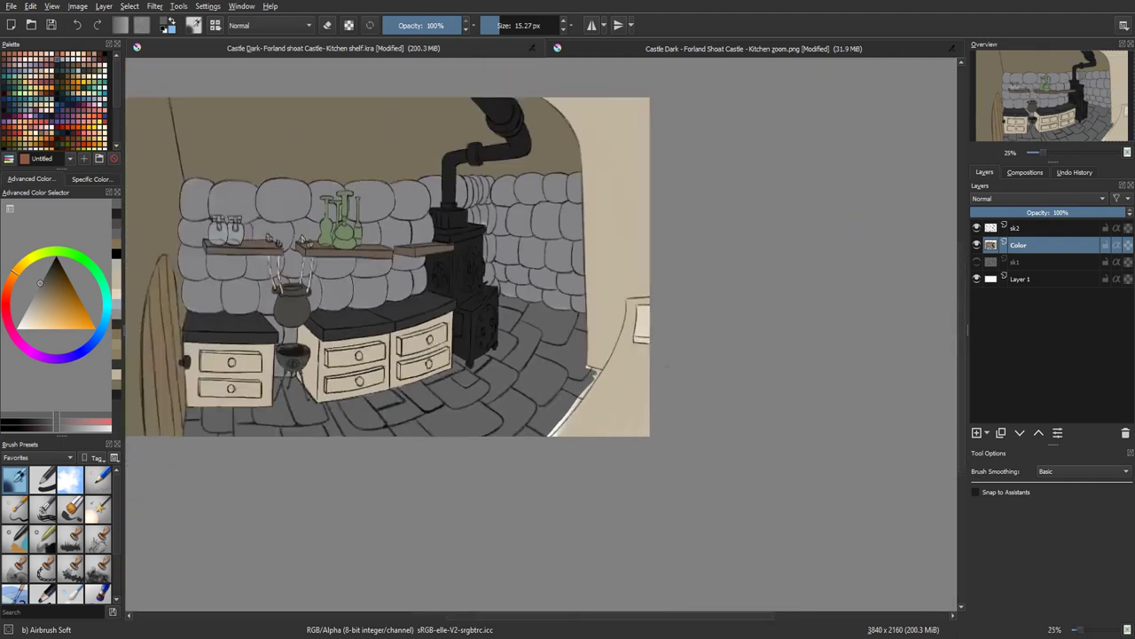
{"action": "scroll", "coordinate": [685, 497], "scroll_direction": "up", "scroll_amount": 5}
{"action": "left_click_drag", "start_coordinate": [691, 538], "coordinate": [732, 311]}
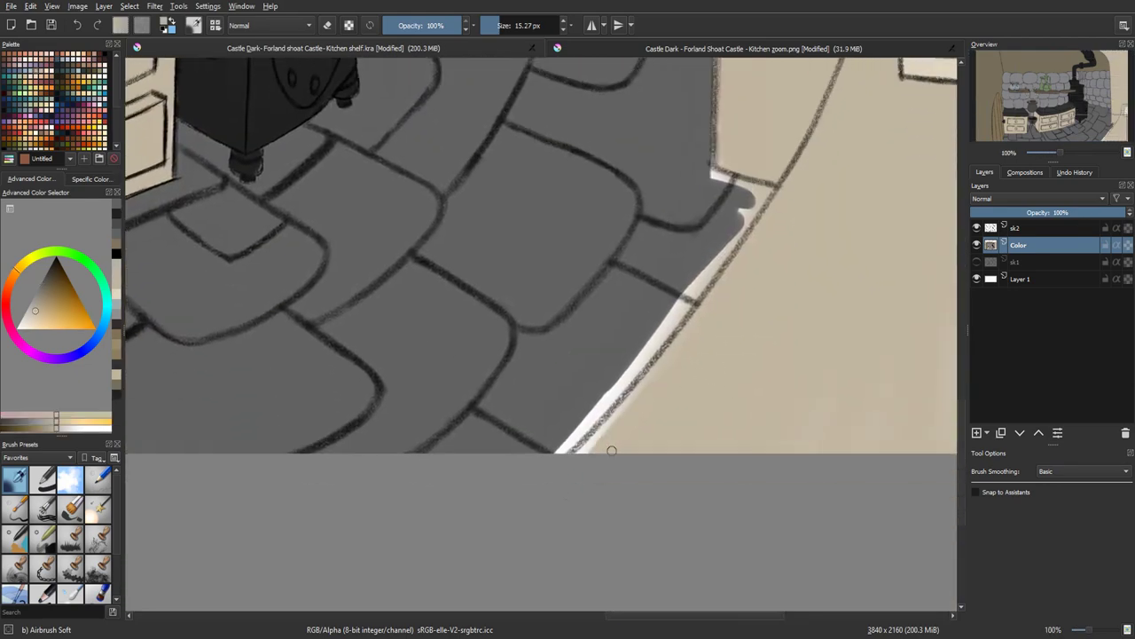
{"action": "left_click_drag", "start_coordinate": [663, 369], "coordinate": [580, 452]}
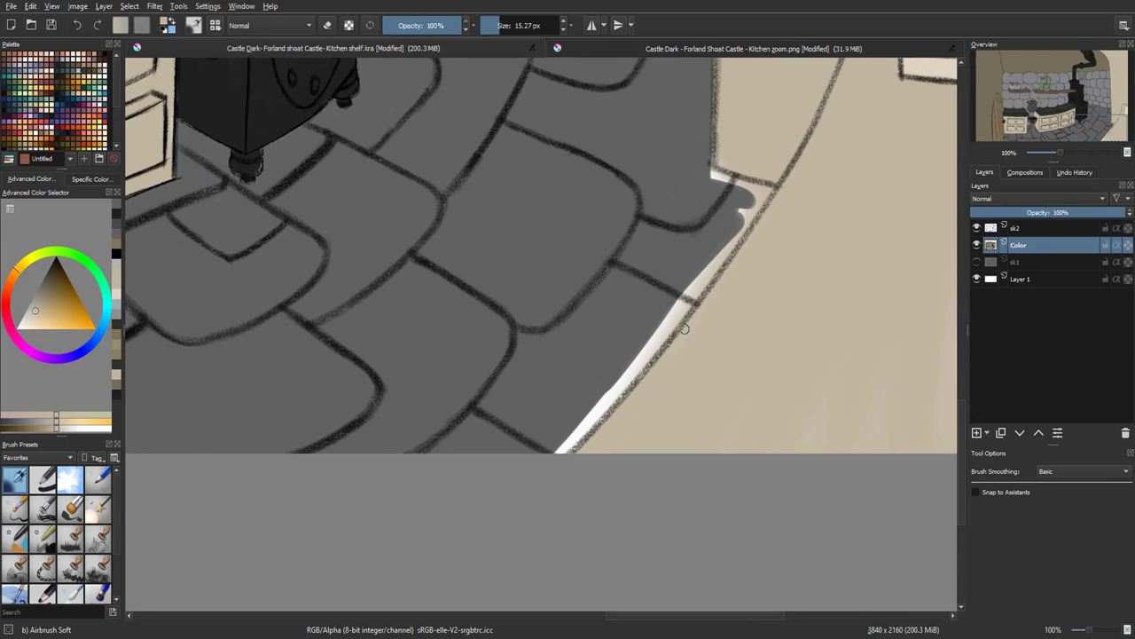
Sample the floor's dark grey and fill the white gap along the curved wall's edge at 36.20 px
{"action": "left_click", "coordinate": [639, 326], "text": "ctrl"}
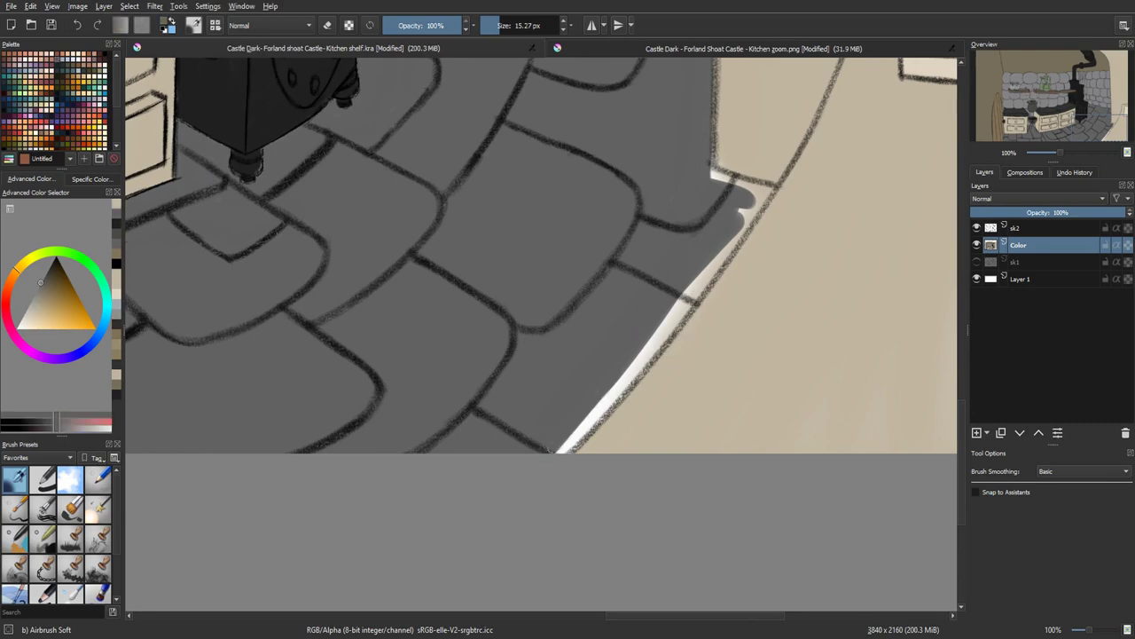
{"action": "left_click_drag", "start_coordinate": [570, 443], "coordinate": [610, 392]}
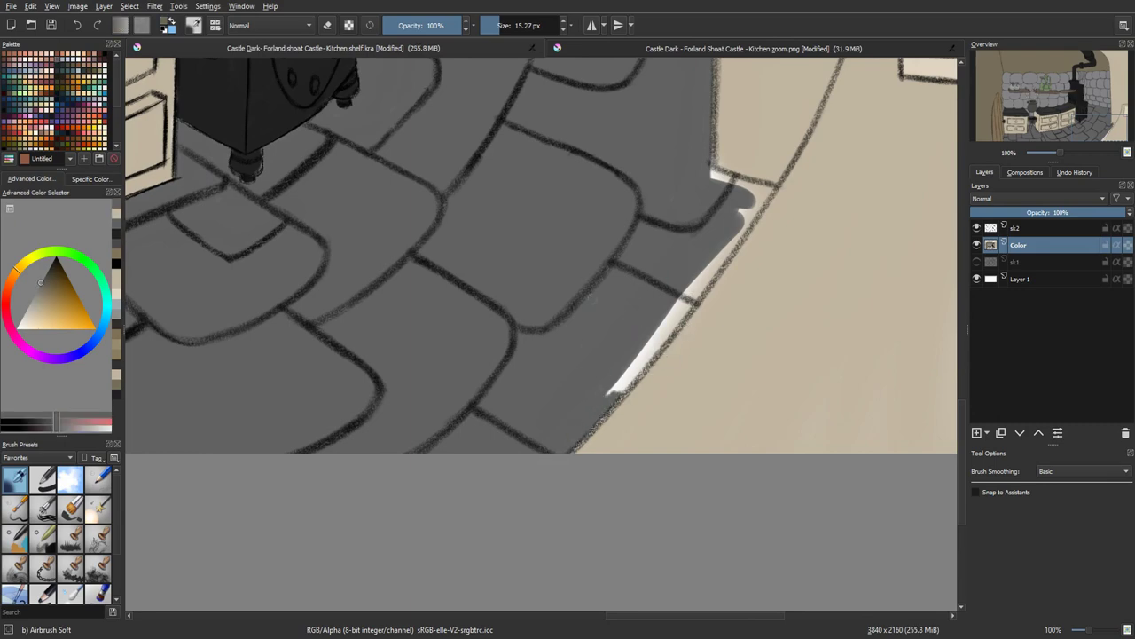
{"action": "key", "text": "ctrl+z"}
{"action": "left_click", "coordinate": [507, 28]}
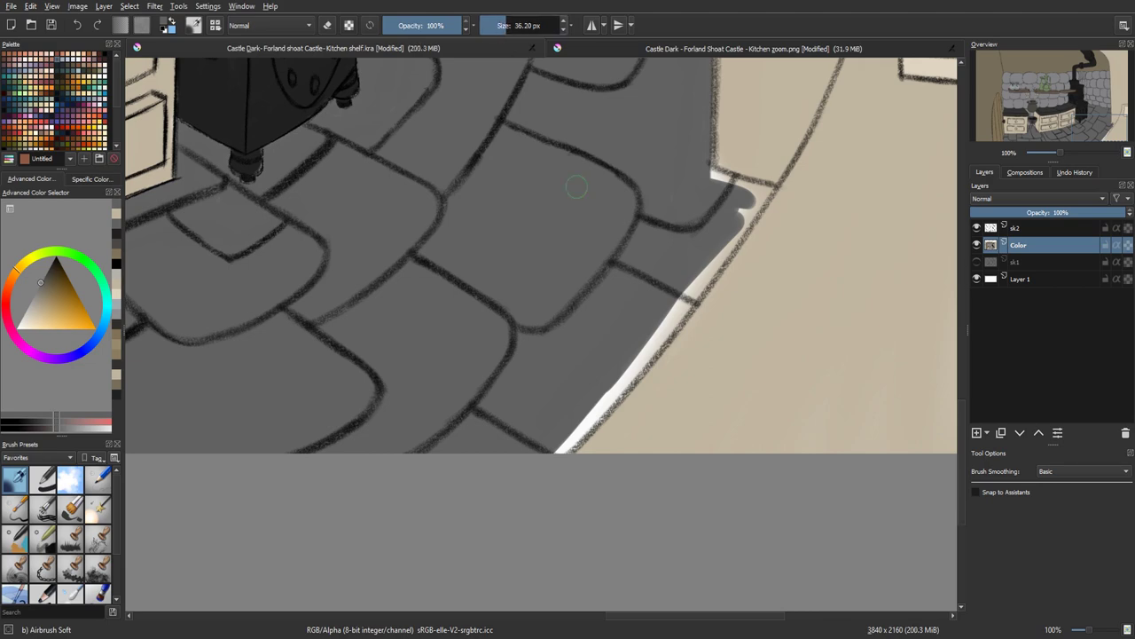
{"action": "mouse_move", "coordinate": [599, 403]}
{"action": "left_mouse_down"}
{"action": "mouse_move", "coordinate": [541, 466]}
{"action": "mouse_move", "coordinate": [650, 345]}
{"action": "mouse_move", "coordinate": [587, 447]}
{"action": "mouse_move", "coordinate": [633, 356]}
{"action": "mouse_move", "coordinate": [597, 405]}
{"action": "left_mouse_up"}
{"action": "key", "text": "plus"}
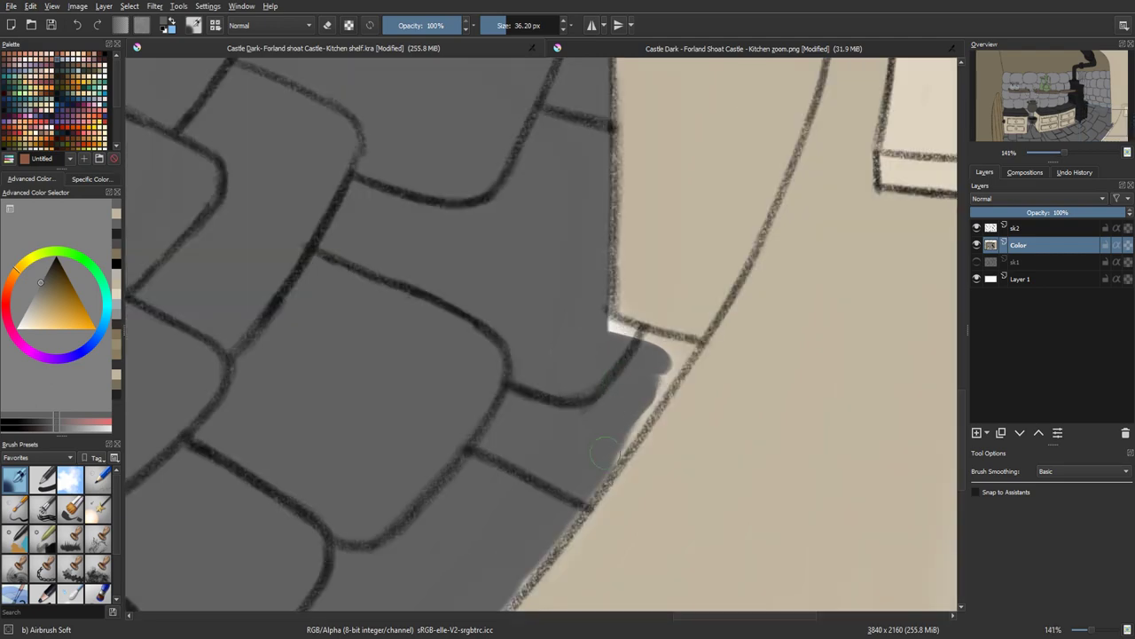
{"action": "mouse_move", "coordinate": [603, 452]}
{"action": "left_mouse_down"}
{"action": "mouse_move", "coordinate": [680, 354]}
{"action": "mouse_move", "coordinate": [601, 332]}
{"action": "mouse_move", "coordinate": [735, 240]}
{"action": "left_mouse_up"}
{"action": "key", "text": "minus"}
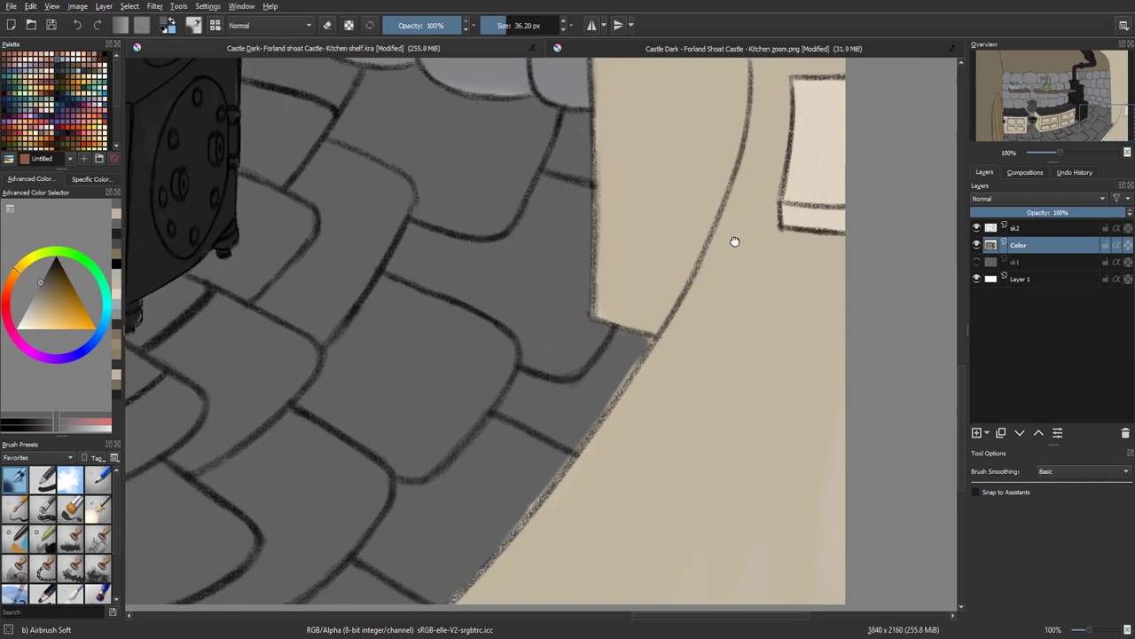
Cover the light fringe along the lower part of the floor's diagonal edge with grey at 23.32 px, undoing the last strokes
{"action": "key", "text": "plus"}
{"action": "left_click", "coordinate": [496, 25]}
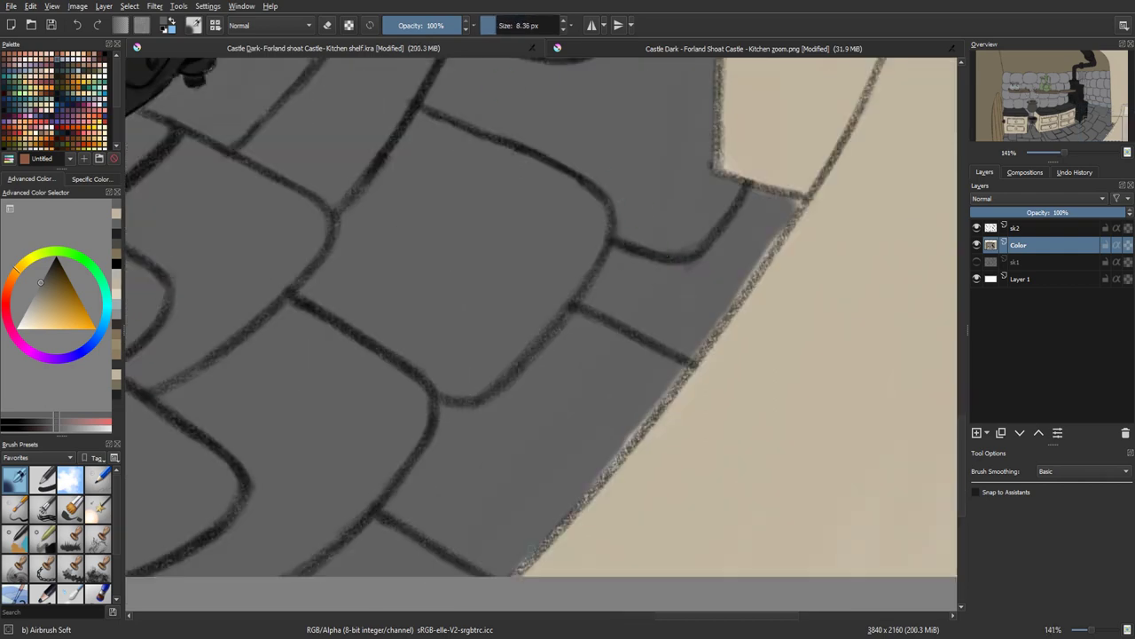
{"action": "left_click", "coordinate": [507, 24]}
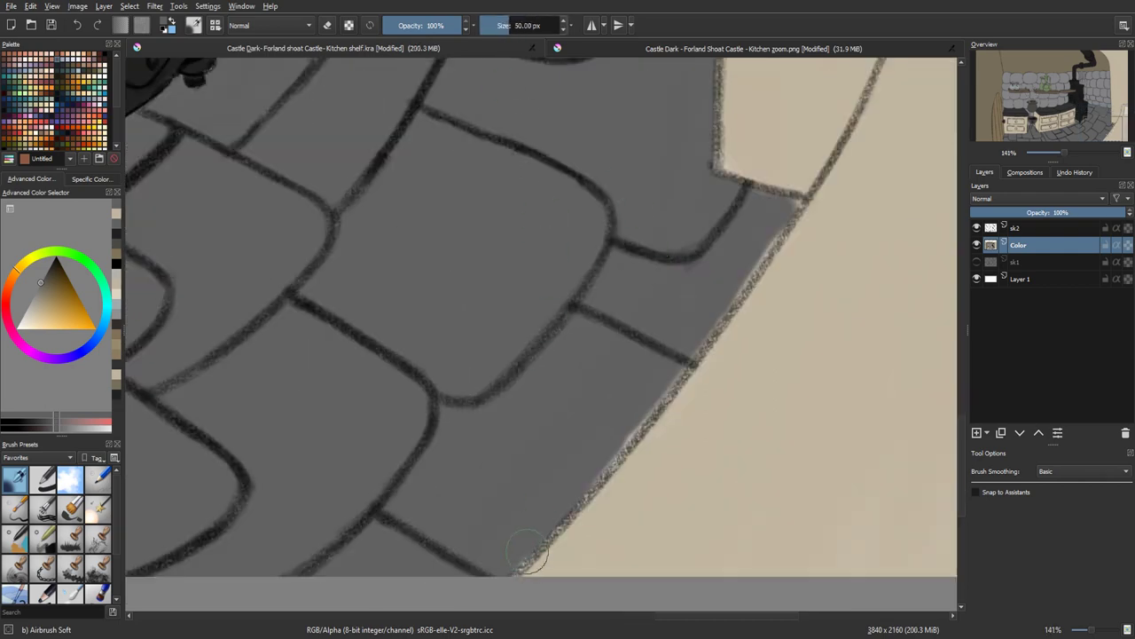
{"action": "left_click", "coordinate": [502, 29]}
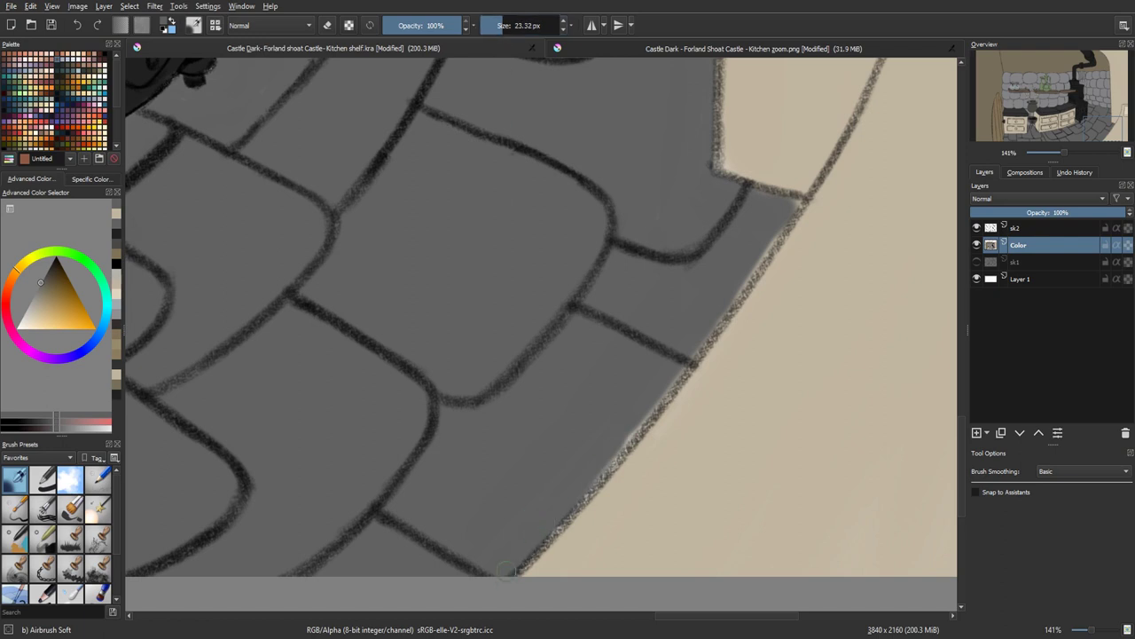
{"action": "mouse_move", "coordinate": [581, 502]}
{"action": "left_mouse_down"}
{"action": "mouse_move", "coordinate": [637, 416]}
{"action": "mouse_move", "coordinate": [589, 496]}
{"action": "left_mouse_up"}
{"action": "left_click_drag", "start_coordinate": [644, 420], "coordinate": [595, 487]}
{"action": "mouse_move", "coordinate": [683, 373]}
{"action": "left_mouse_down"}
{"action": "mouse_move", "coordinate": [662, 411]}
{"action": "mouse_move", "coordinate": [619, 445]}
{"action": "mouse_move", "coordinate": [684, 365]}
{"action": "mouse_move", "coordinate": [640, 458]}
{"action": "left_mouse_up"}
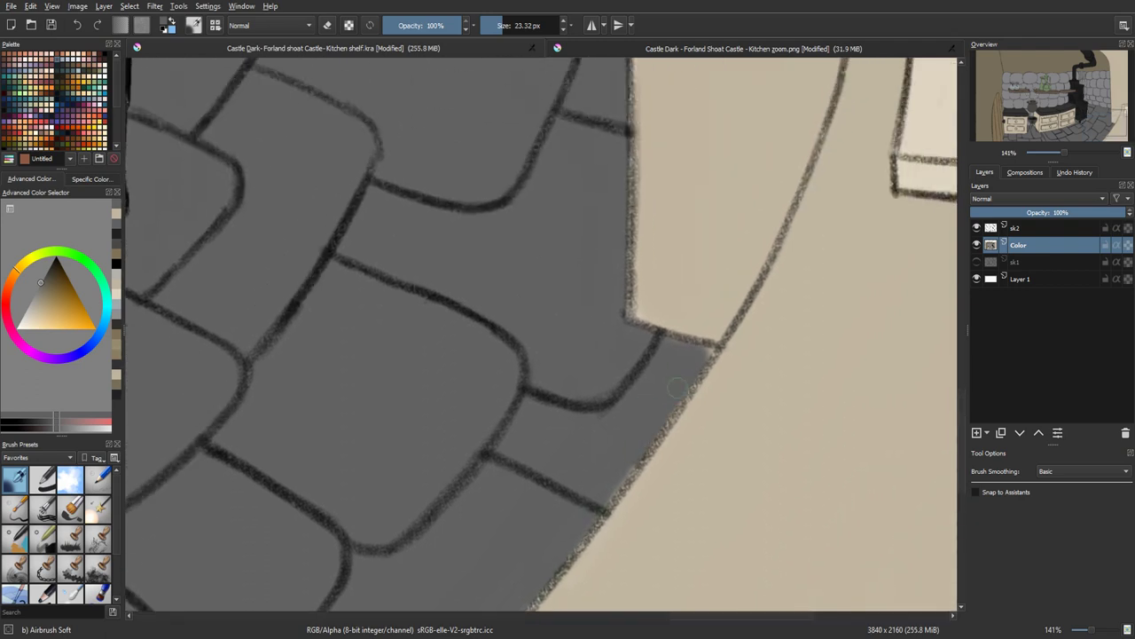
{"action": "left_click_drag", "start_coordinate": [706, 353], "coordinate": [709, 351]}
{"action": "key", "text": "ctrl+z"}
{"action": "key", "text": "ctrl+z"}
Retouch the floor grey along the upper diagonal edge and in the corner beneath the beige wall
{"action": "left_click_drag", "start_coordinate": [678, 397], "coordinate": [633, 472]}
{"action": "left_click_drag", "start_coordinate": [655, 423], "coordinate": [609, 485]}
{"action": "left_click_drag", "start_coordinate": [707, 355], "coordinate": [679, 400]}
{"action": "left_click_drag", "start_coordinate": [678, 340], "coordinate": [658, 339]}
{"action": "scroll", "coordinate": [657, 337], "scroll_direction": "down", "scroll_amount": 6}
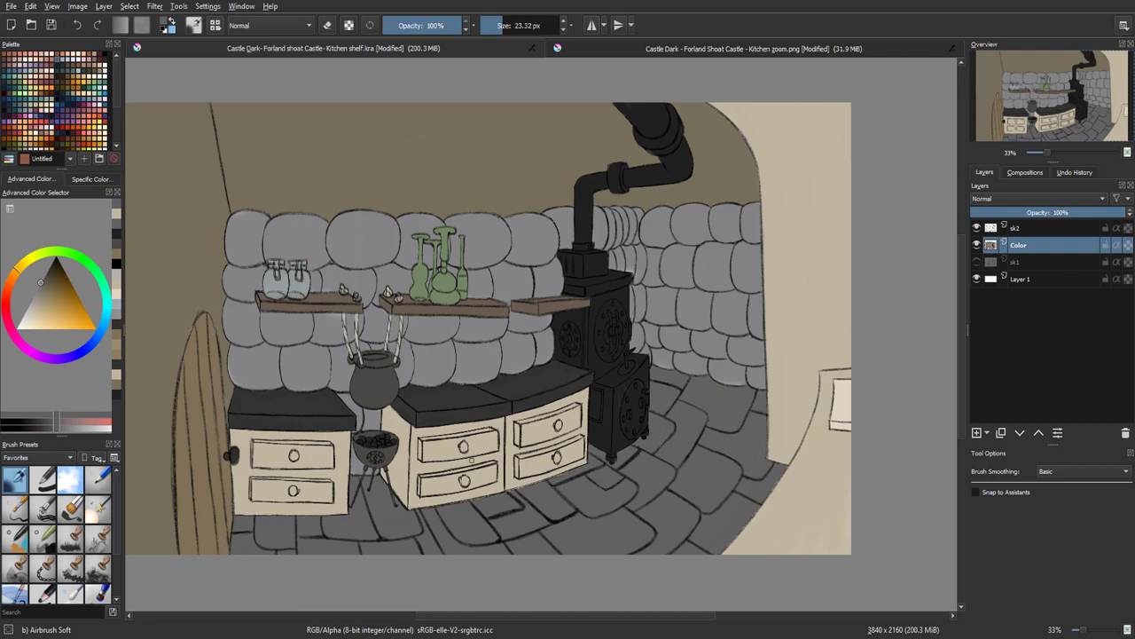
Sample the wall stones' grey, cover the light halo around the stove top's corner, and sample the stove's black
{"action": "scroll", "coordinate": [471, 458], "scroll_direction": "up", "scroll_amount": 10}
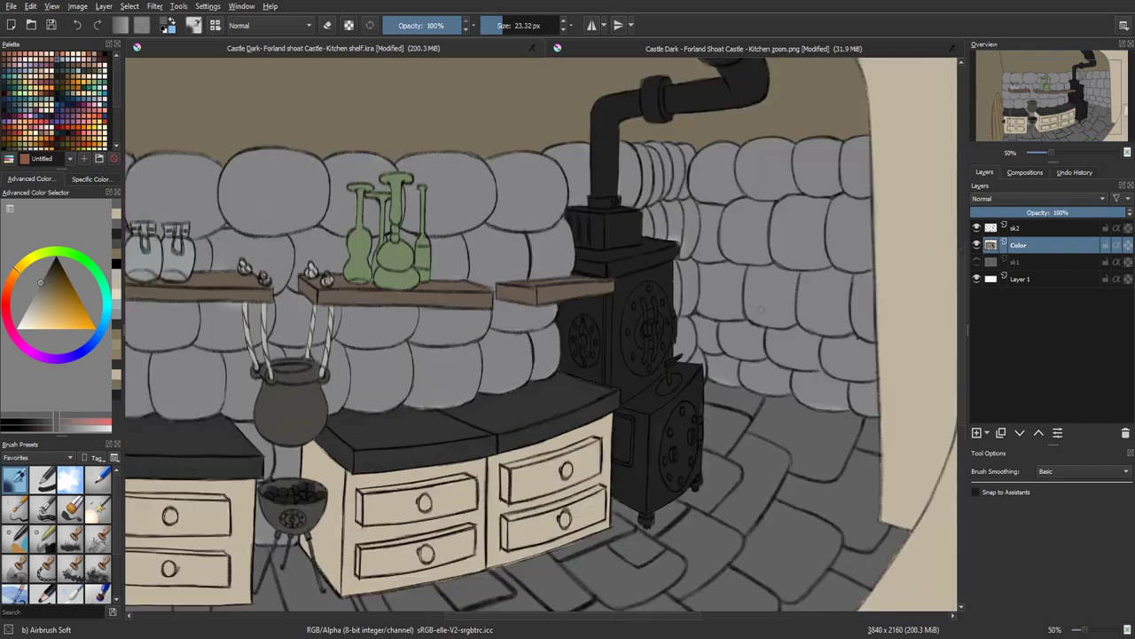
{"action": "key", "text": "plus"}
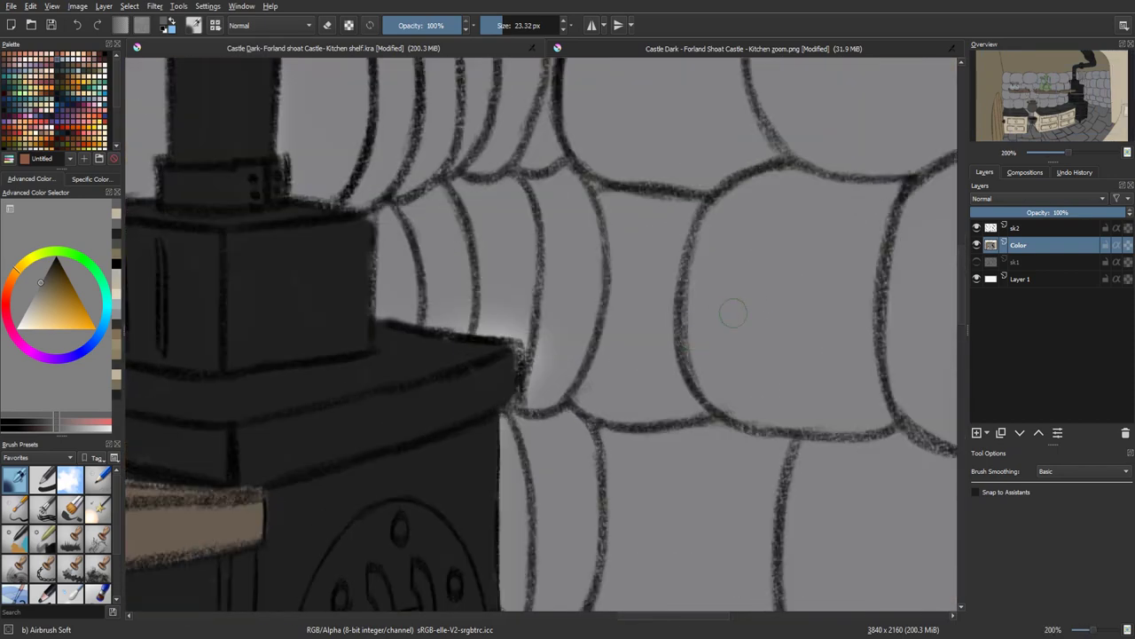
{"action": "left_click", "coordinate": [760, 314], "text": "ctrl"}
{"action": "mouse_move", "coordinate": [531, 333]}
{"action": "left_mouse_down"}
{"action": "mouse_move", "coordinate": [524, 368]}
{"action": "mouse_move", "coordinate": [518, 331]}
{"action": "mouse_move", "coordinate": [420, 307]}
{"action": "mouse_move", "coordinate": [518, 320]}
{"action": "mouse_move", "coordinate": [454, 319]}
{"action": "mouse_move", "coordinate": [532, 331]}
{"action": "mouse_move", "coordinate": [529, 349]}
{"action": "mouse_move", "coordinate": [502, 373]}
{"action": "left_mouse_up"}
{"action": "left_click", "coordinate": [482, 387], "text": "ctrl"}
{"action": "key", "text": "minus"}
{"action": "key", "text": "minus"}
{"action": "key", "text": "minus"}
{"action": "key", "text": "minus"}
{"action": "key", "text": "minus"}
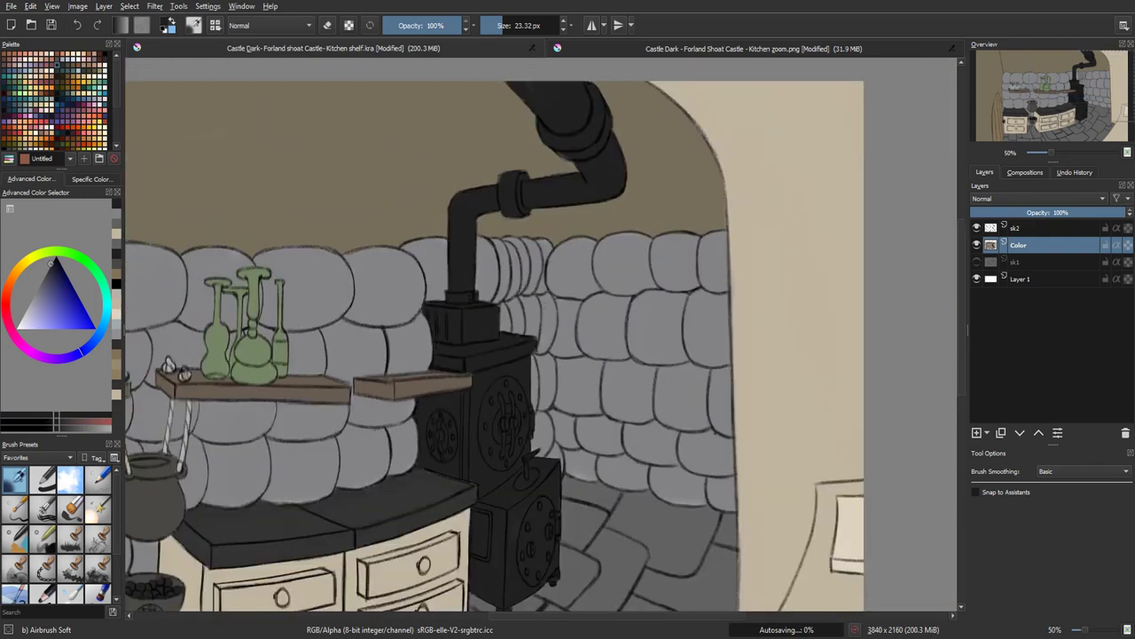
{"action": "left_click_drag", "start_coordinate": [785, 408], "coordinate": [919, 394]}
{"action": "left_click_drag", "start_coordinate": [819, 340], "coordinate": [850, 342]}
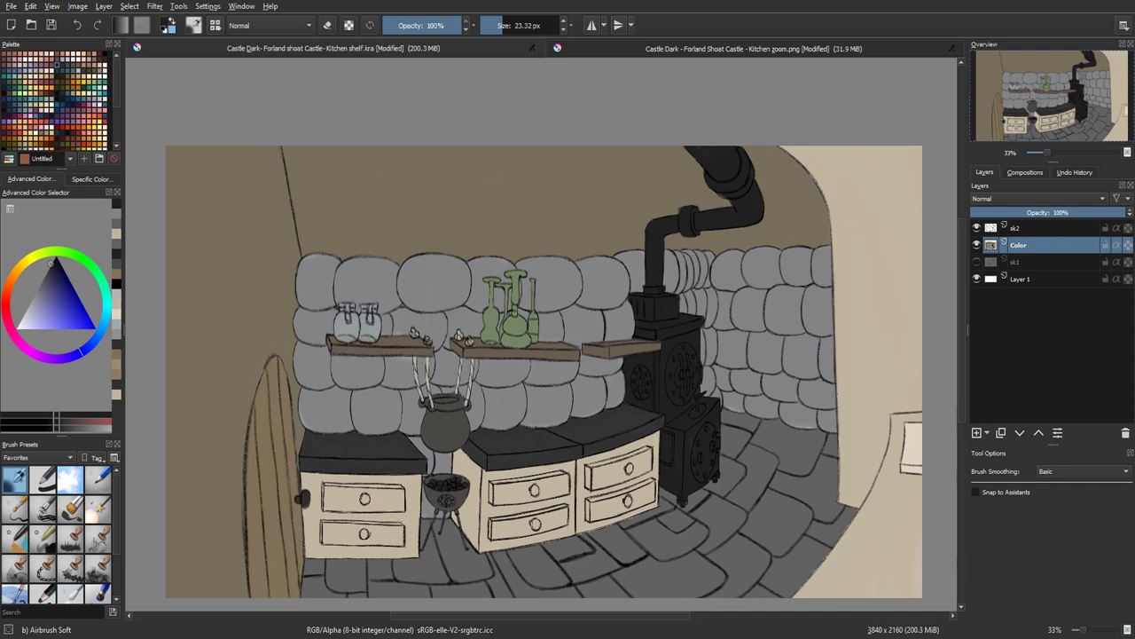
{"action": "scroll", "coordinate": [661, 484], "scroll_direction": "down", "scroll_amount": 3}
{"action": "scroll", "coordinate": [656, 473], "scroll_direction": "up", "scroll_amount": 3}
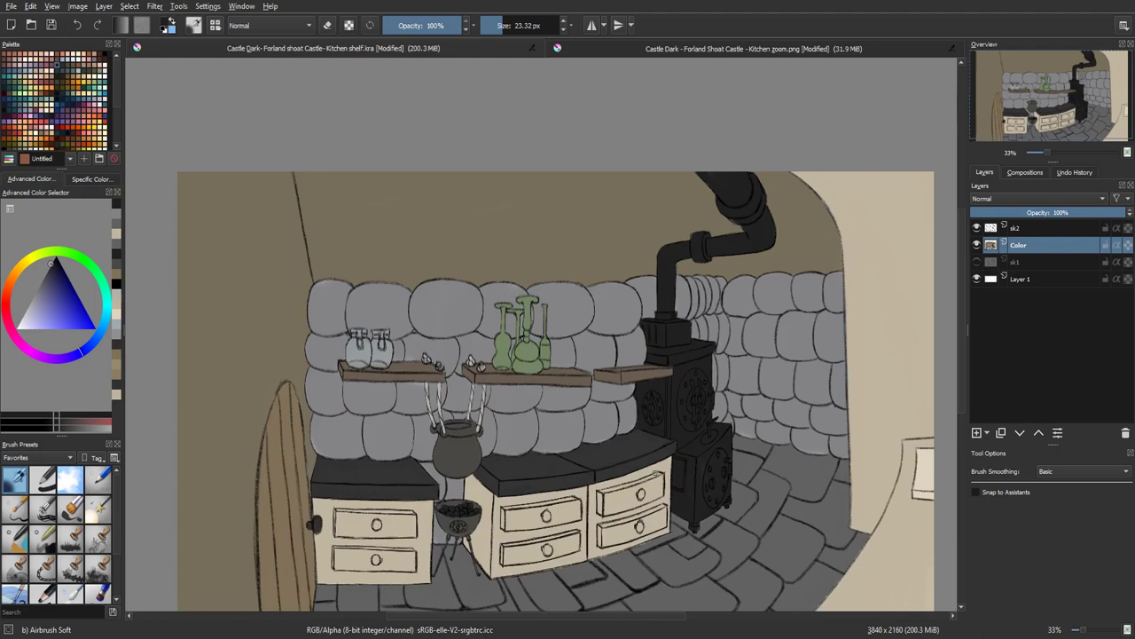
{"action": "left_click_drag", "start_coordinate": [631, 456], "coordinate": [617, 416]}
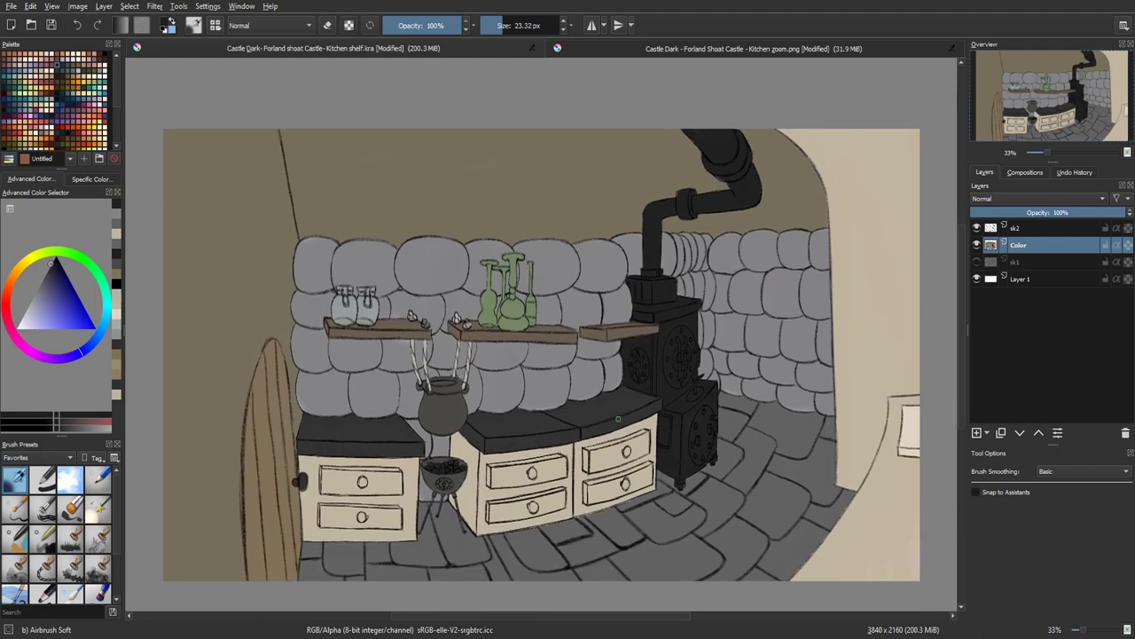